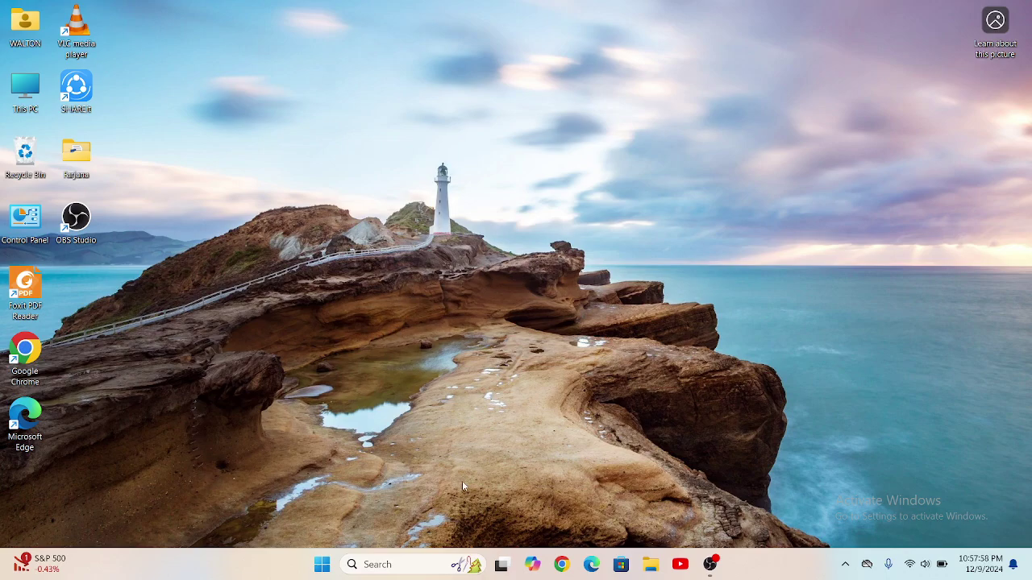
# Step: Launch Chrome and search Google for pantheon.io using the address-bar suggestion
pyautogui.click(567, 566)
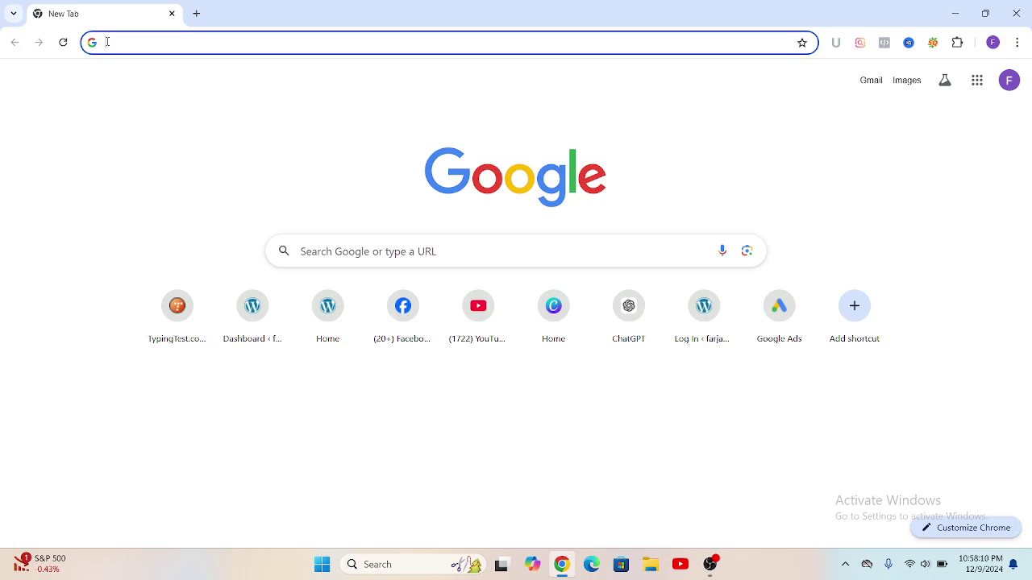
pyautogui.write('p')
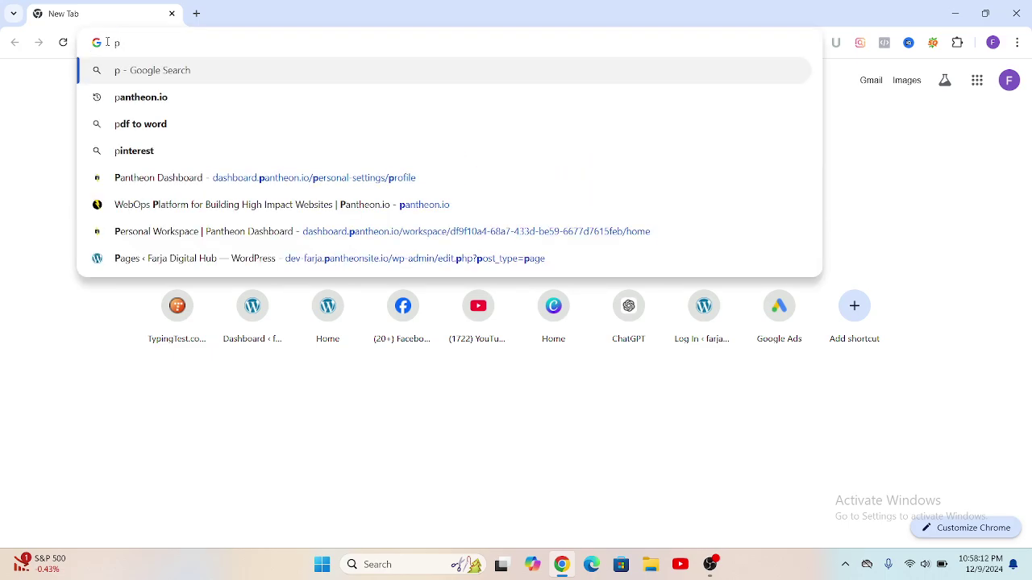
pyautogui.write('an')
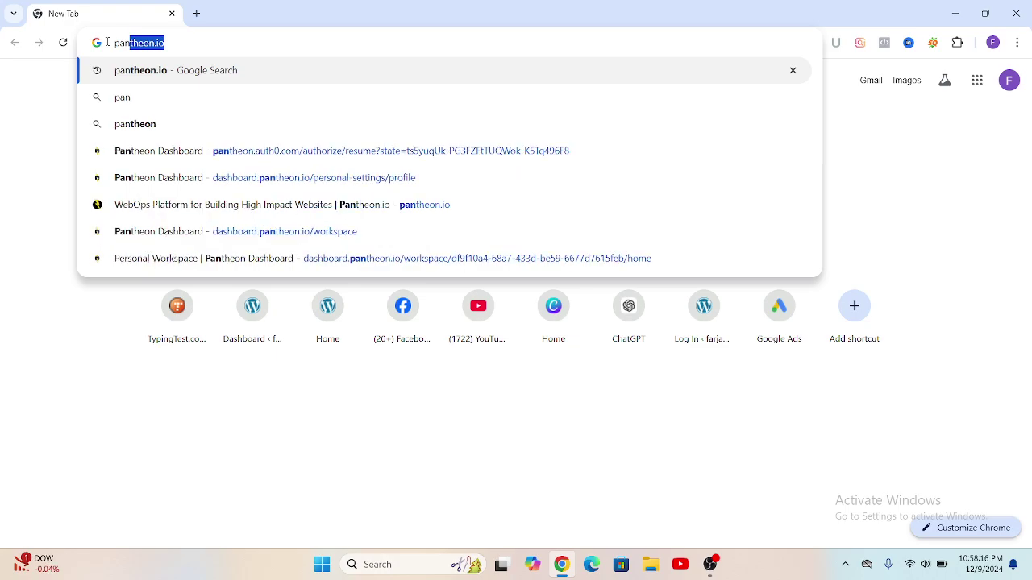
pyautogui.press('Return')
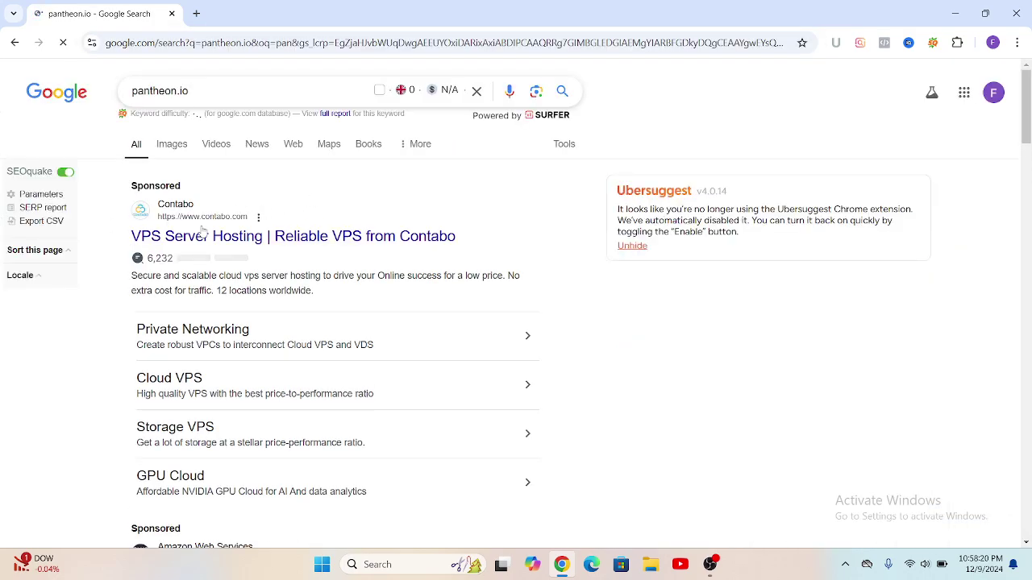
# Step: Scroll down the search results and open the Pantheon.io website listing
pyautogui.scroll(-2, 231, 239)
pyautogui.scroll(-2, 231, 238)
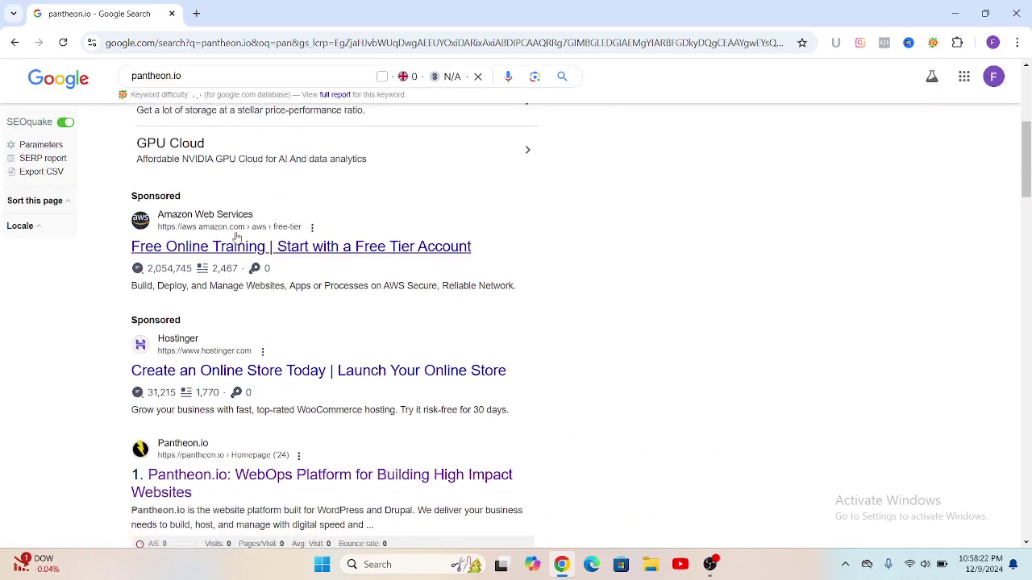
pyautogui.scroll(-3, 242, 250)
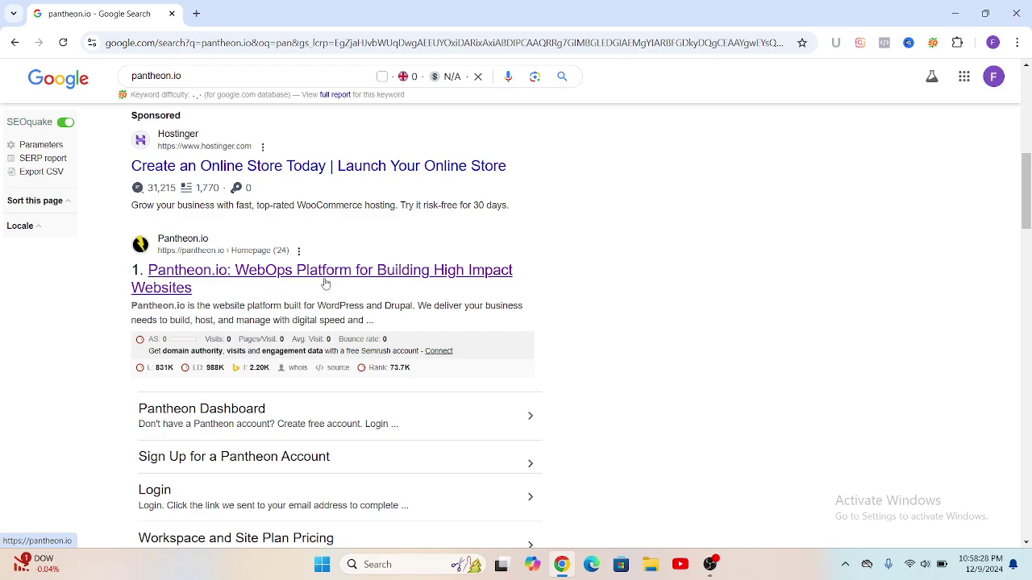
pyautogui.click(193, 252)
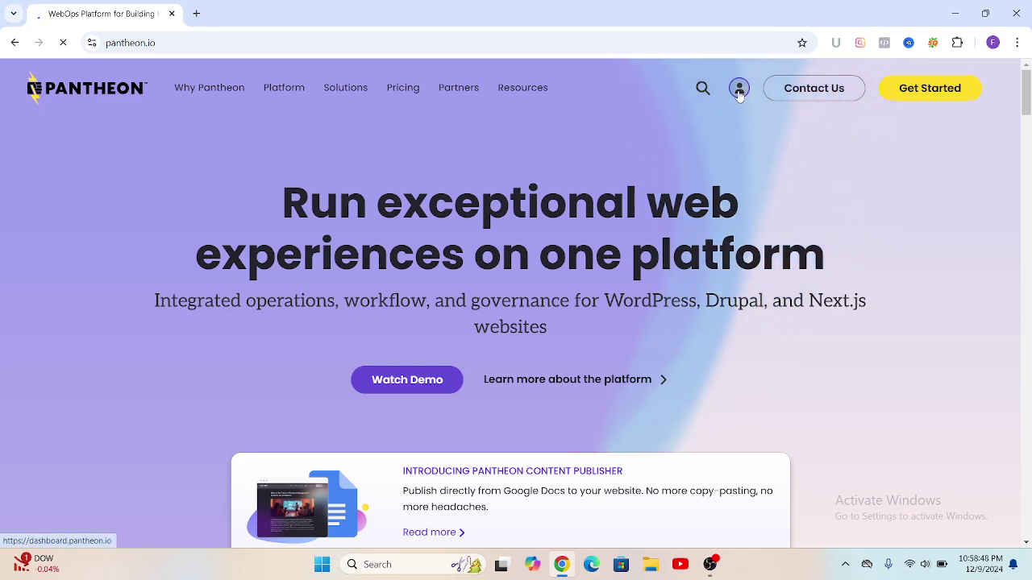
# Step: From the Pantheon account dashboard, create a new site and choose WordPress as its type
pyautogui.click(740, 94)
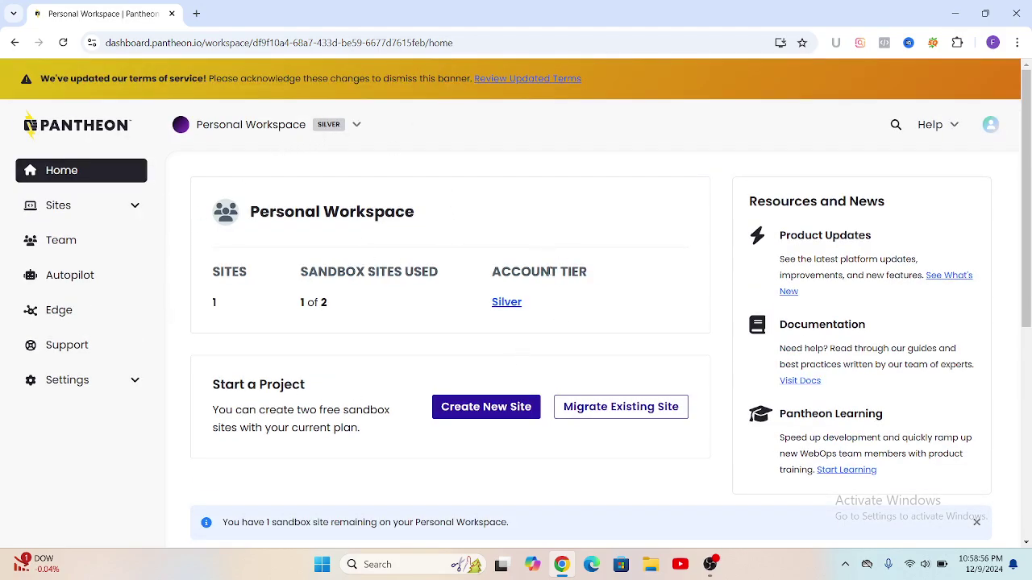
pyautogui.scroll(-2, 551, 266)
pyautogui.scroll(2, 234, 210)
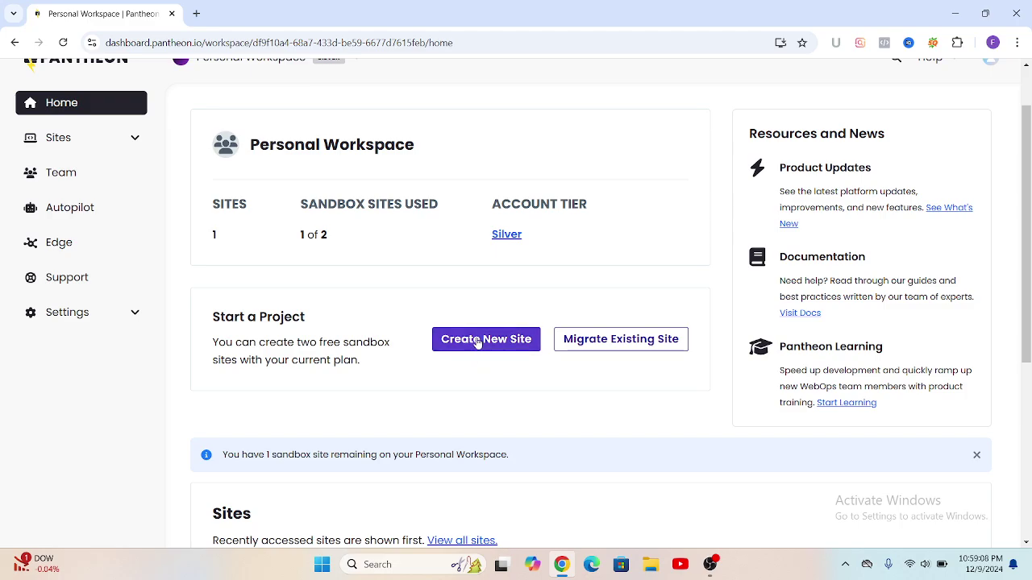
pyautogui.click(478, 342)
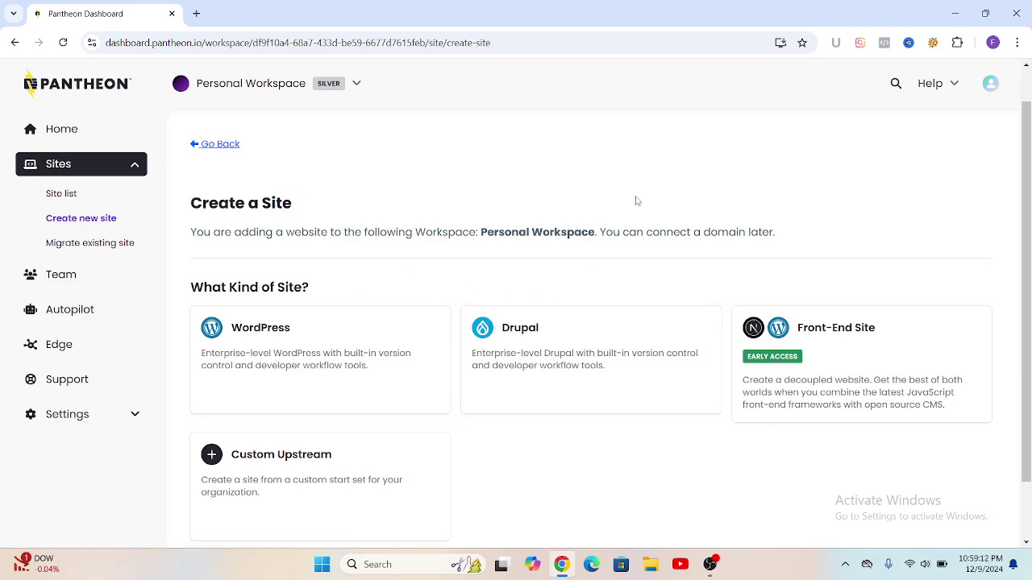
pyautogui.scroll(-1, 547, 280)
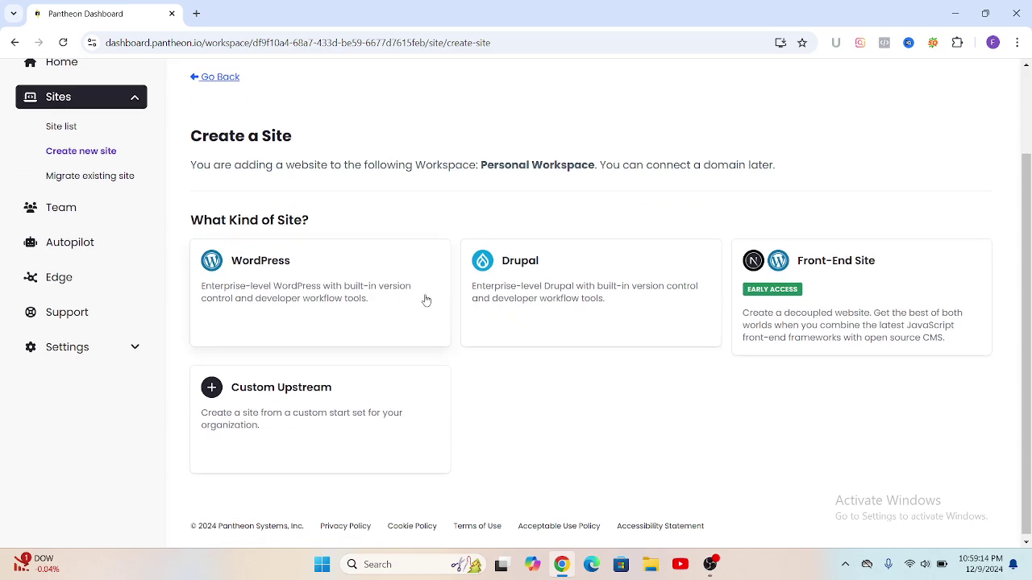
pyautogui.click(280, 277)
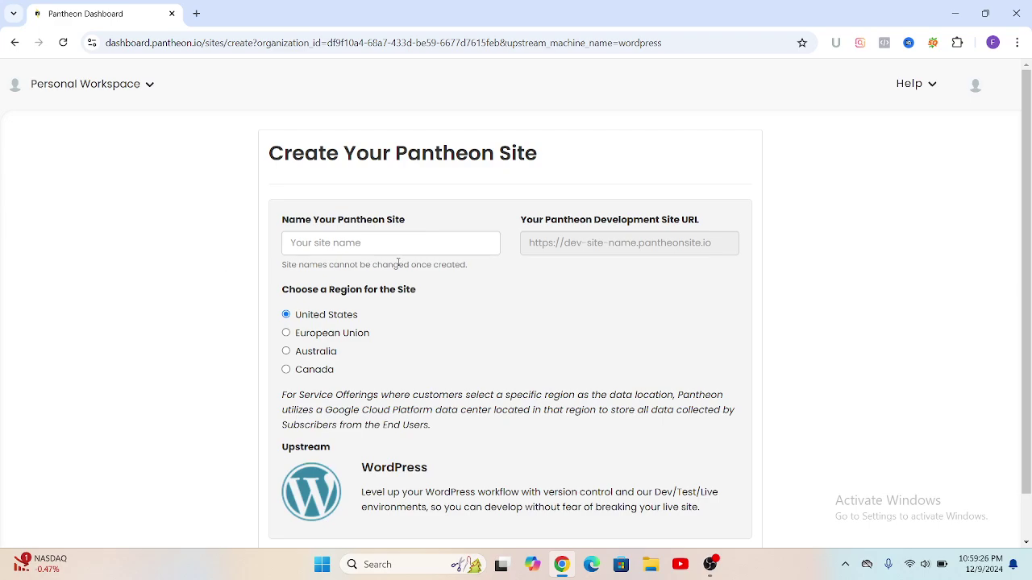
# Step: Enter 'tumpa' as the site name and submit the form
pyautogui.click(291, 243)
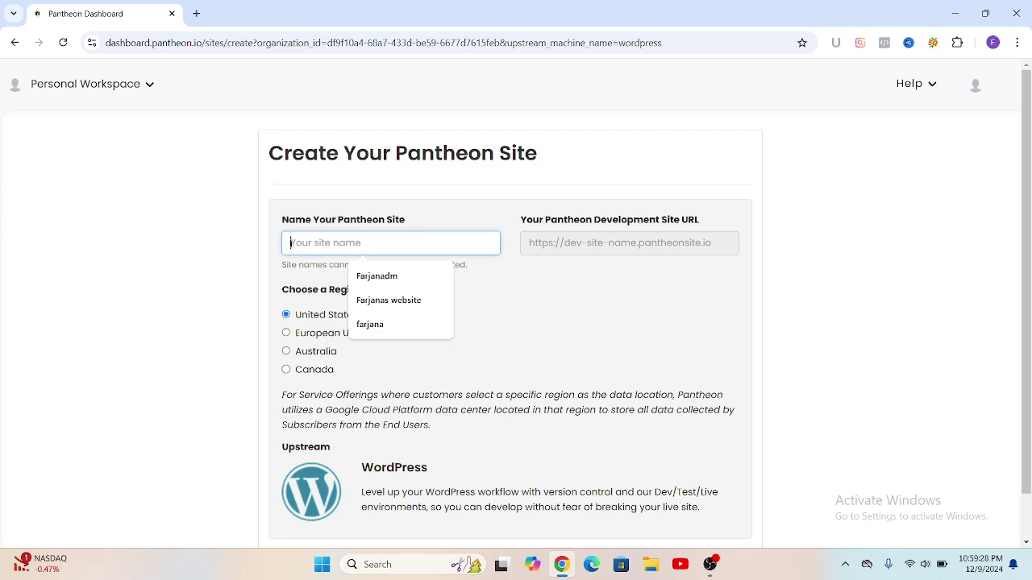
pyautogui.write('t')
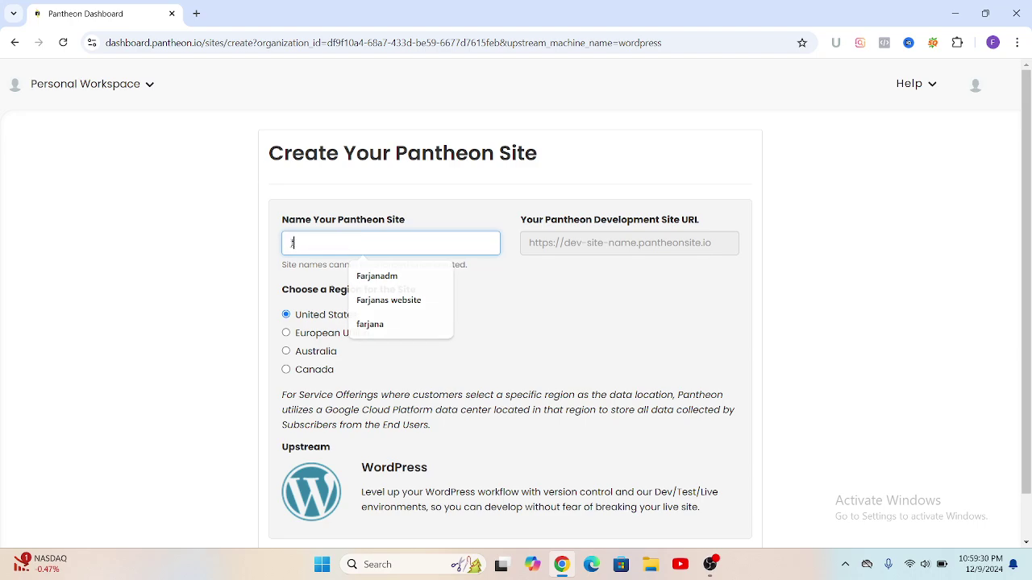
pyautogui.write('ump')
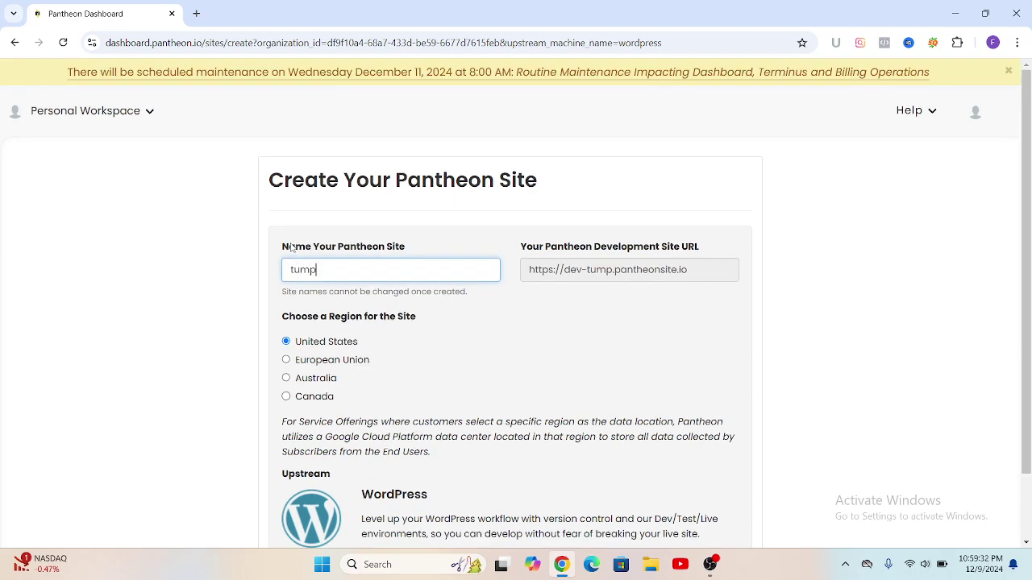
pyautogui.write('a')
pyautogui.scroll(-1, 403, 344)
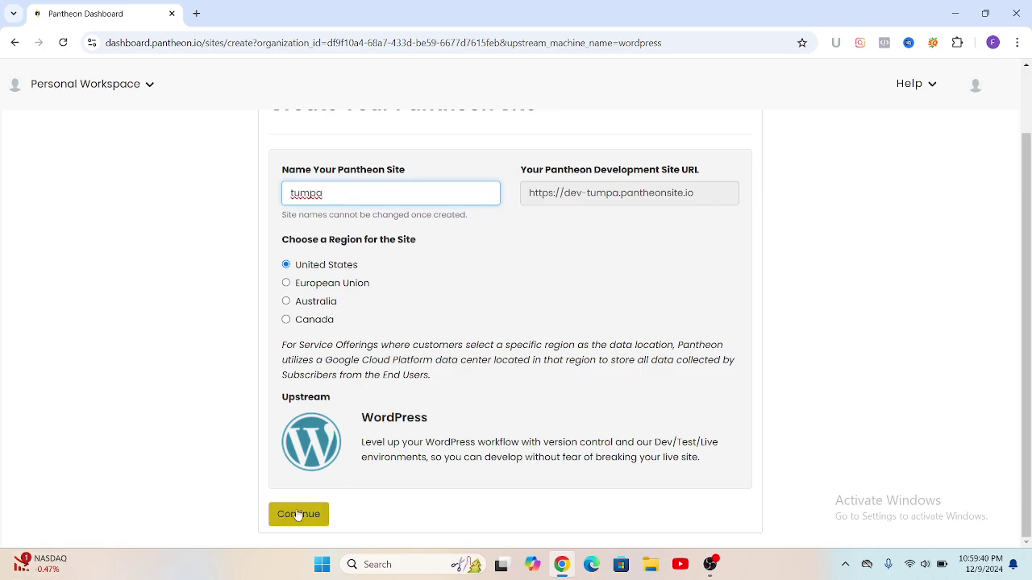
pyautogui.click(303, 517)
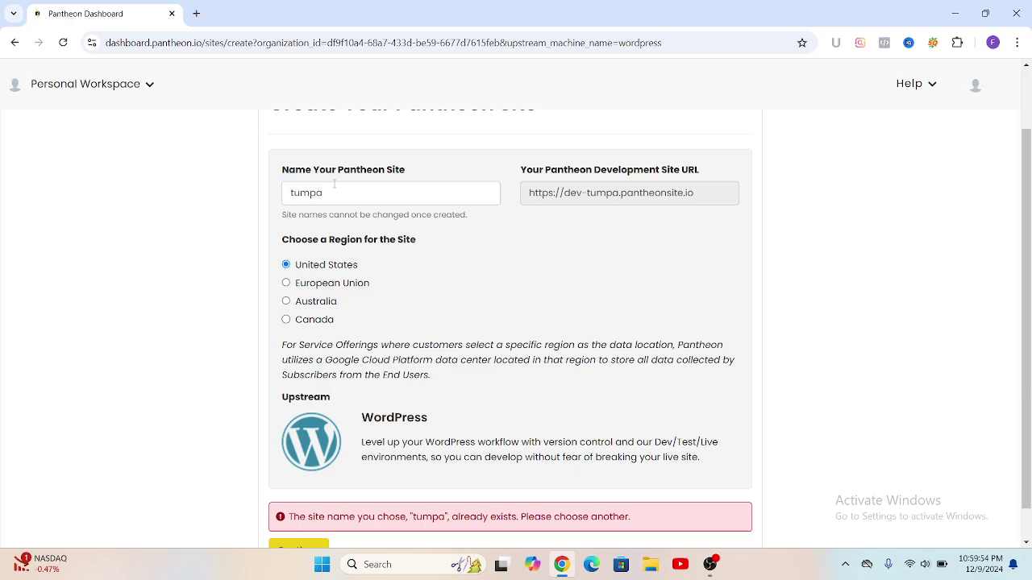
# Step: Change the site name to 'Him' with a capital H and resubmit it
pyautogui.click(324, 193)
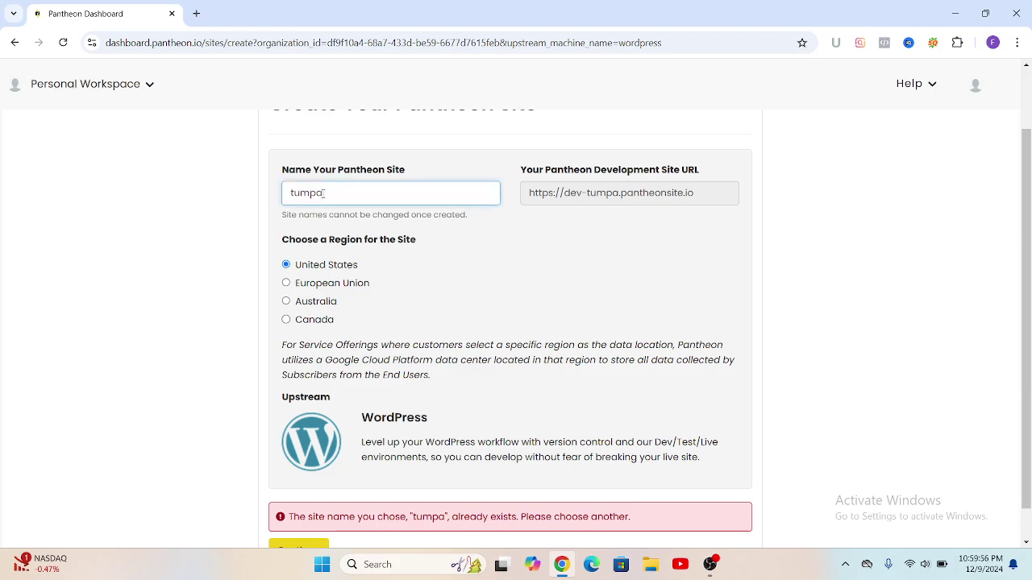
pyautogui.press('BackSpace')
pyautogui.press('BackSpace')
pyautogui.press('BackSpace')
pyautogui.press('BackSpace')
pyautogui.press('BackSpace')
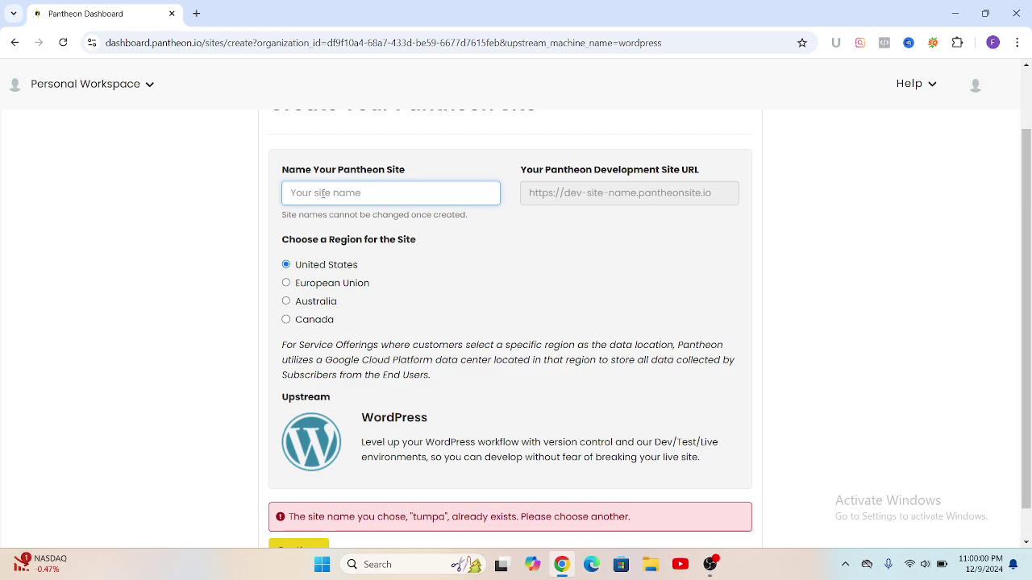
pyautogui.write('hi')
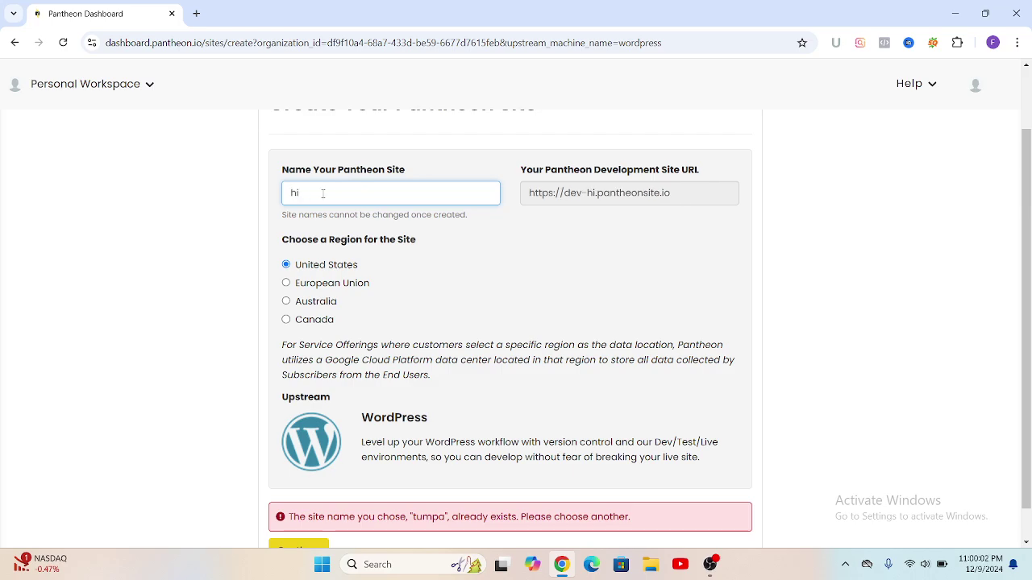
pyautogui.write('m')
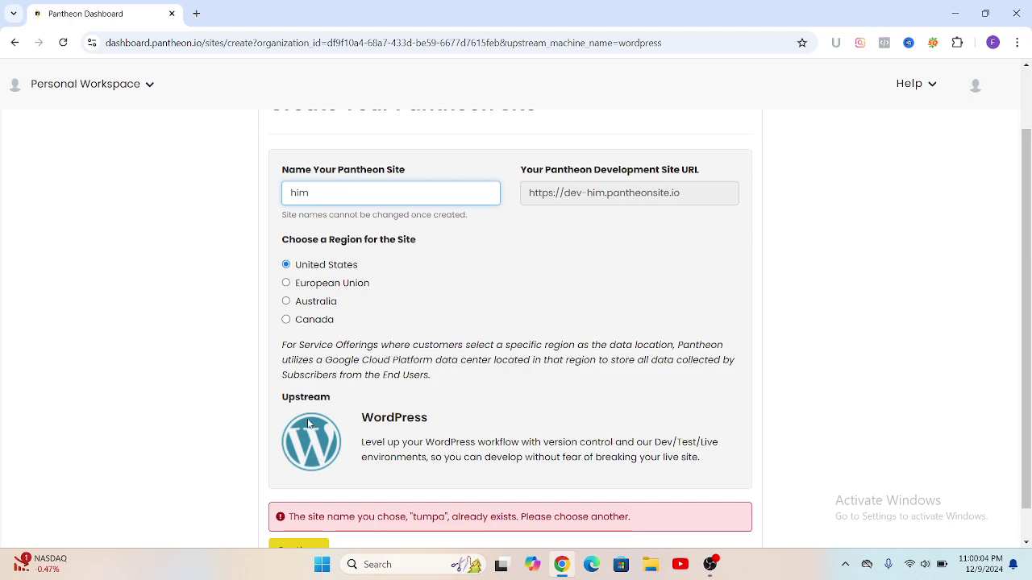
pyautogui.scroll(-1, 326, 524)
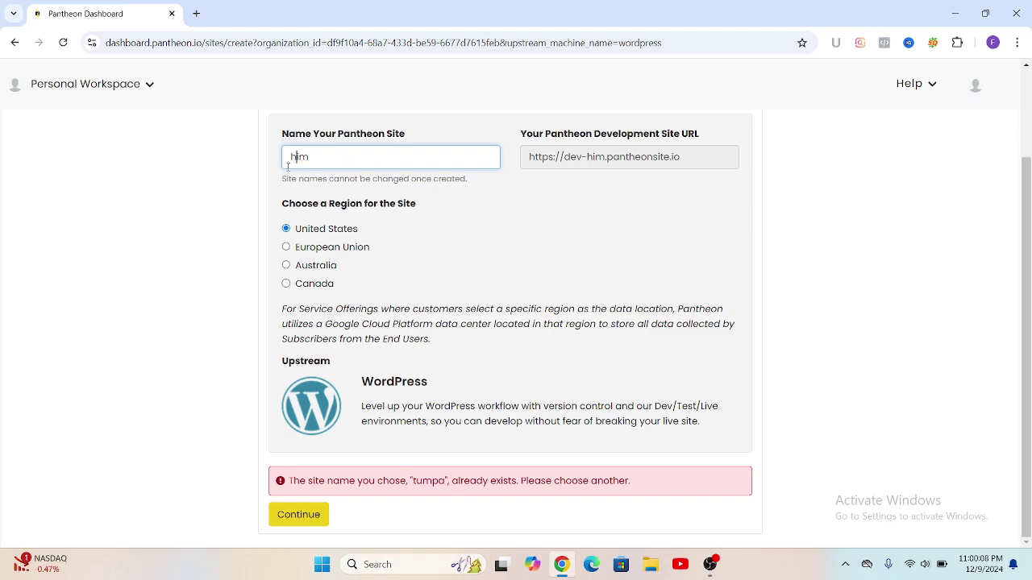
pyautogui.click(288, 167)
pyautogui.press('Delete')
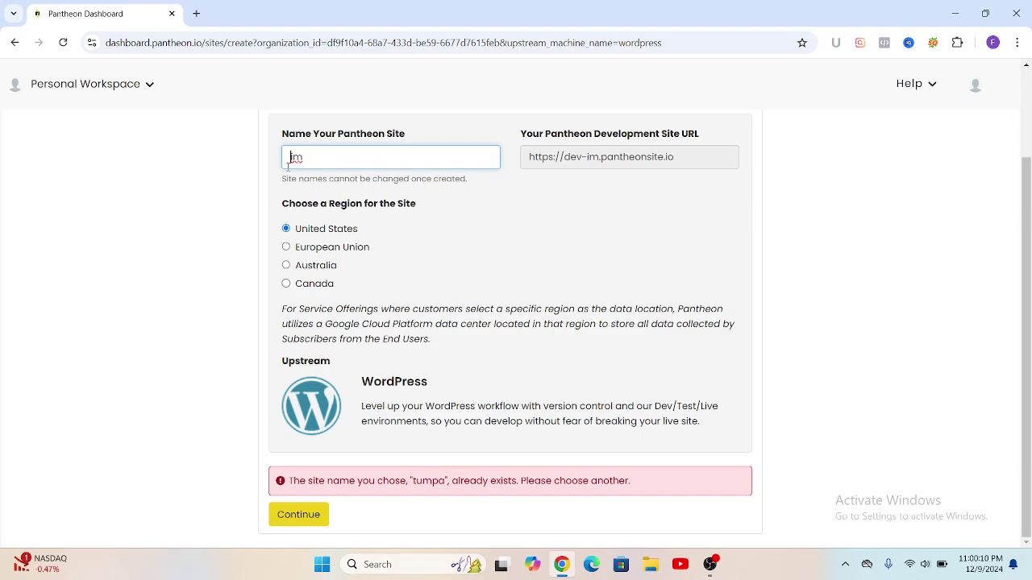
pyautogui.write('H')
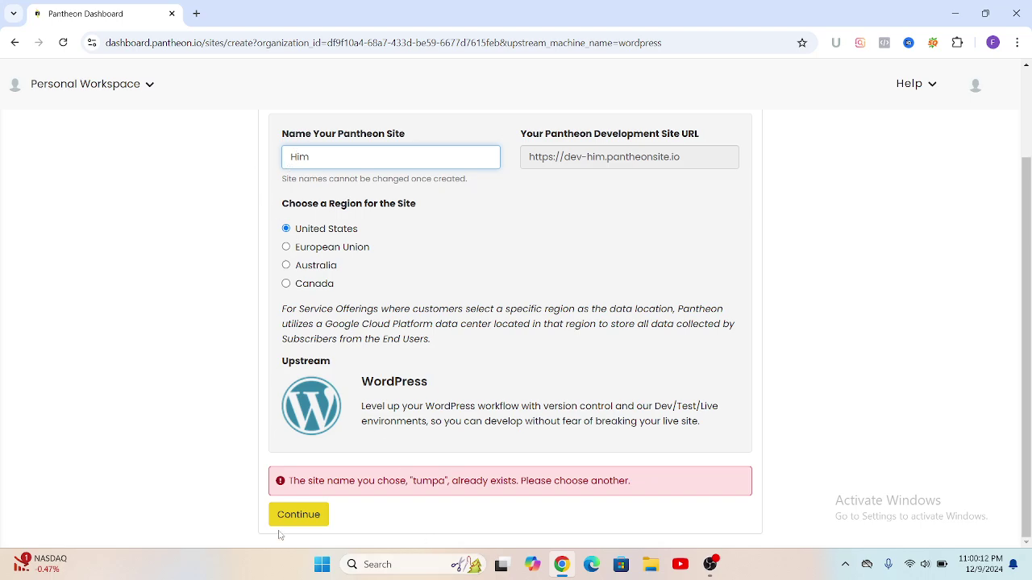
pyautogui.click(299, 516)
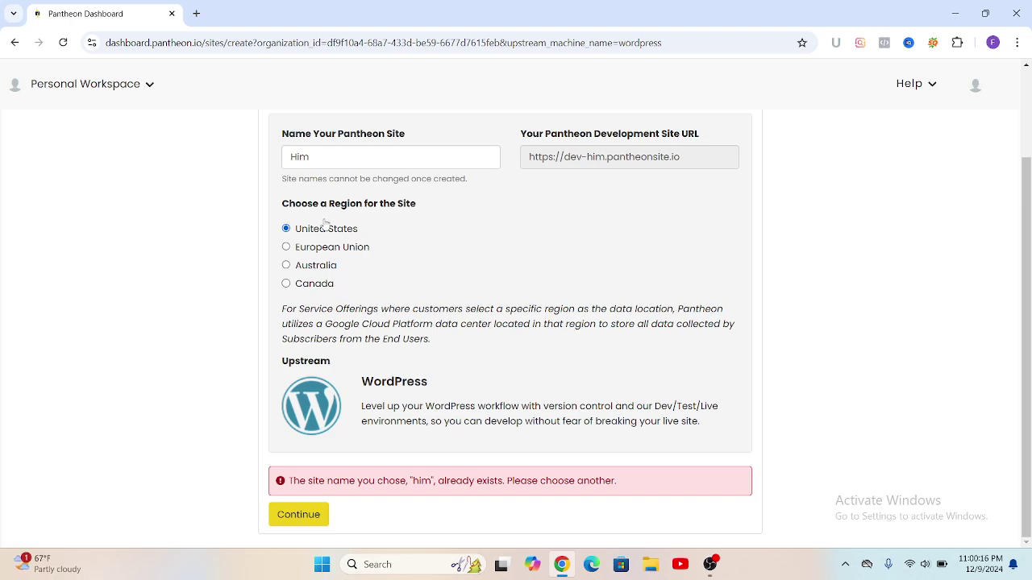
# Step: Retry with 'Himi' and then 'Himel'; both are rejected as already existing
pyautogui.click(314, 157)
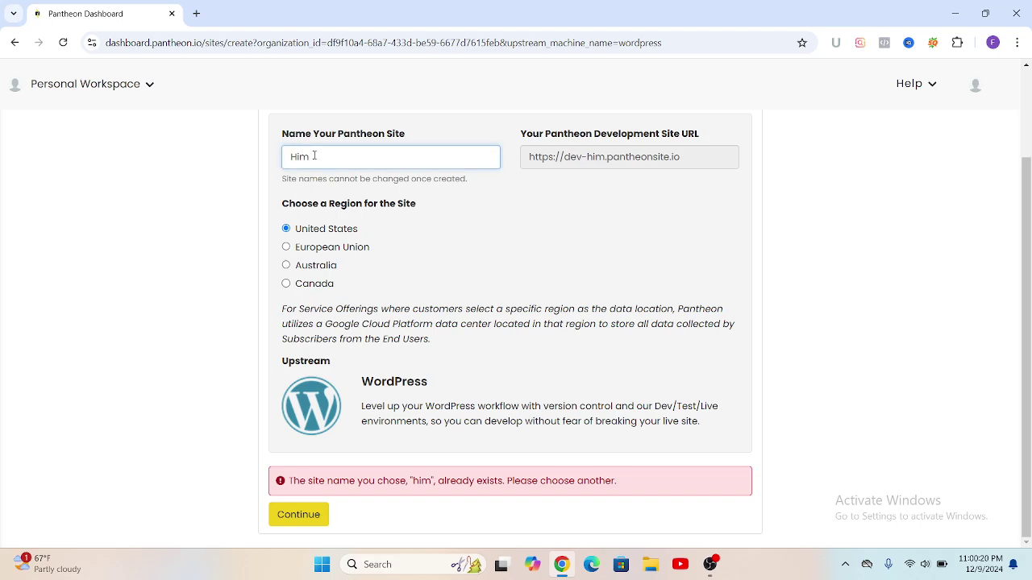
pyautogui.write('i')
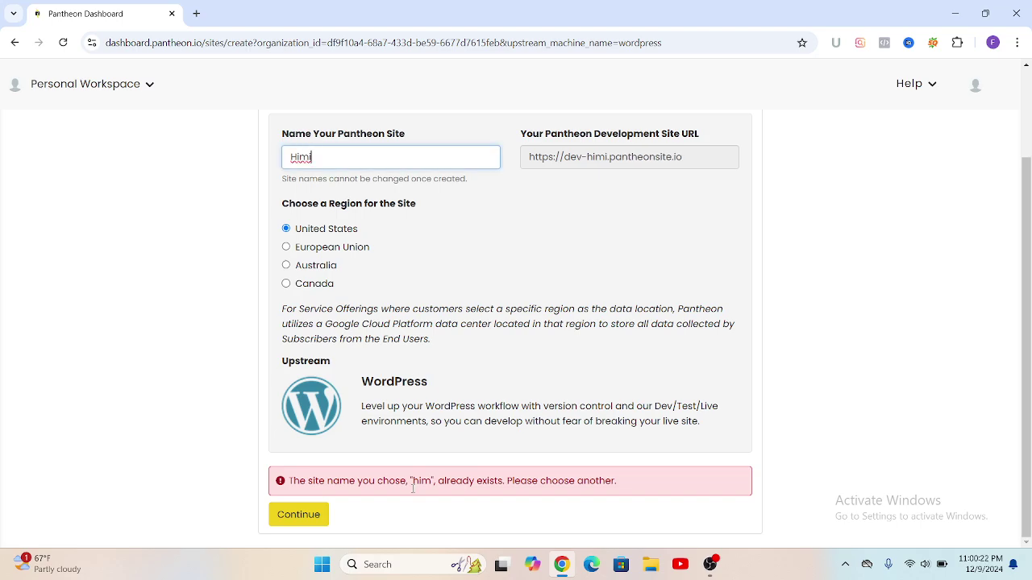
pyautogui.click(300, 519)
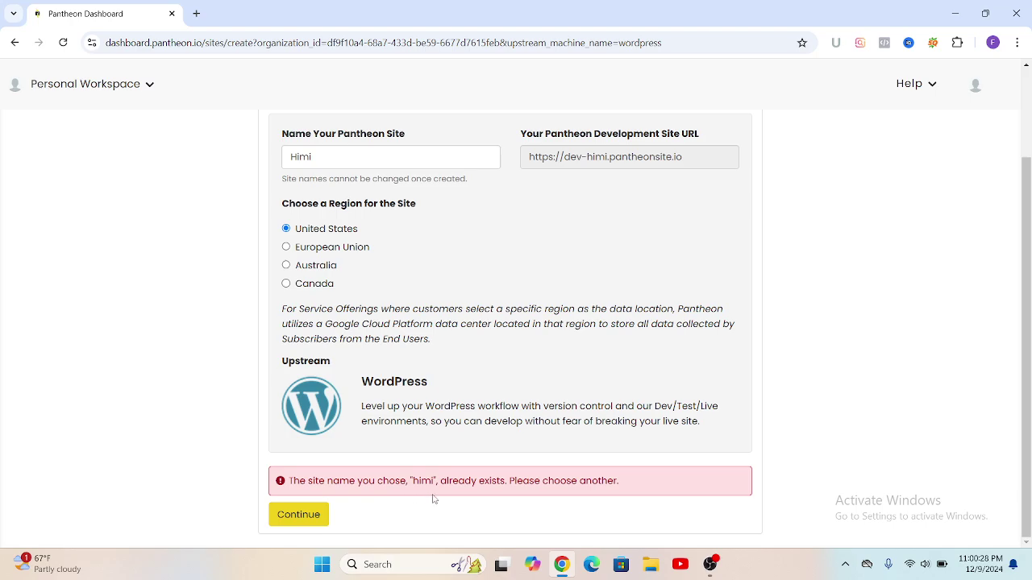
pyautogui.click(315, 158)
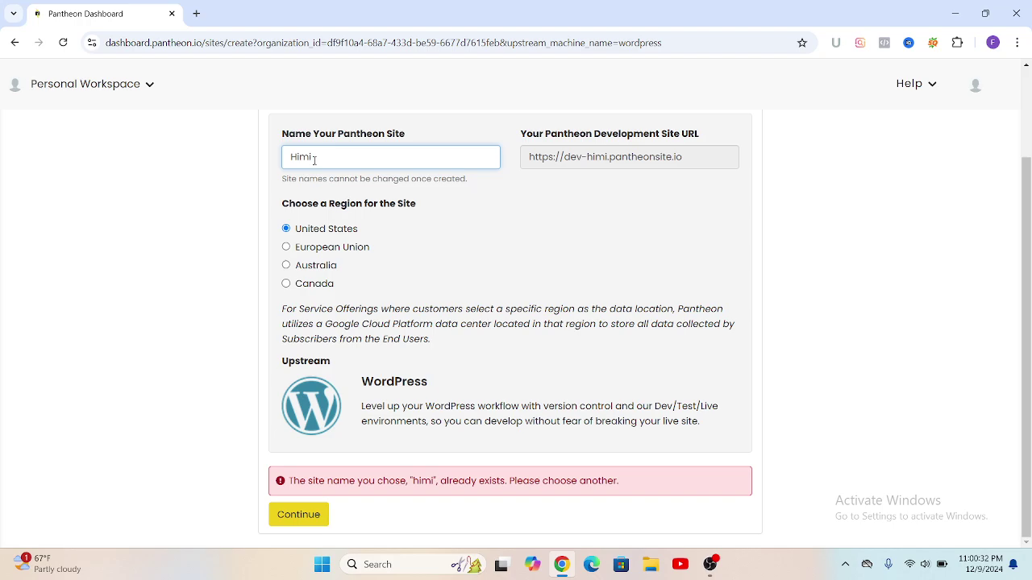
pyautogui.press('BackSpace')
pyautogui.write('el')
pyautogui.click(301, 520)
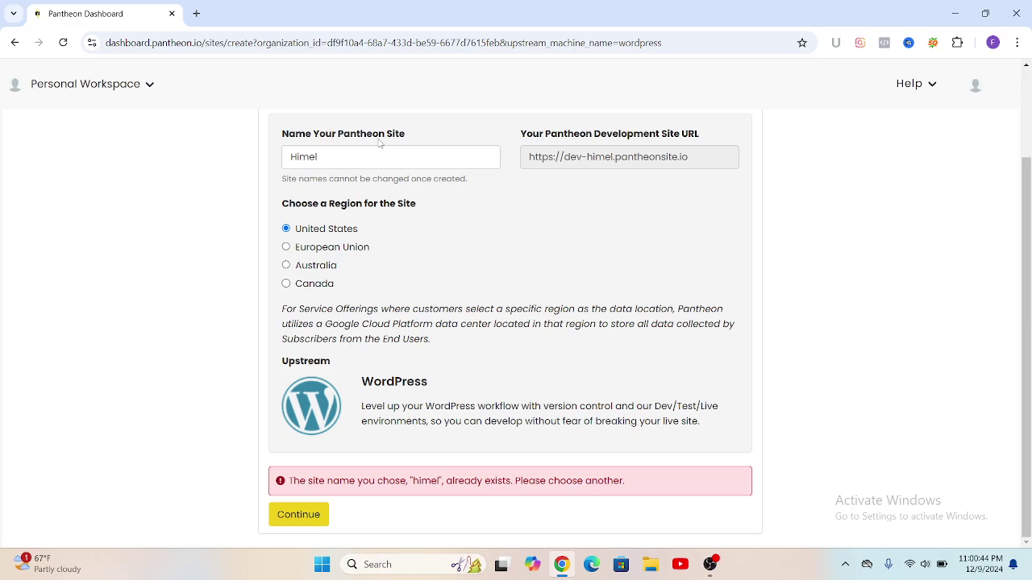
# Step: Replace the rejected name with 'Jabir' and submit it
pyautogui.click(319, 157)
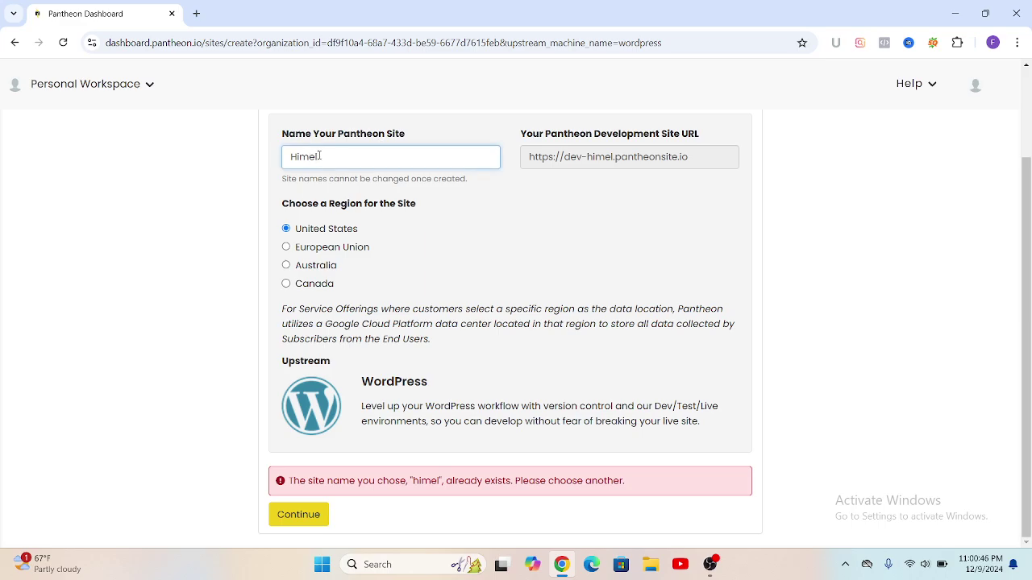
pyautogui.press('BackSpace')
pyautogui.press('BackSpace')
pyautogui.press('BackSpace')
pyautogui.press('BackSpace')
pyautogui.press('BackSpace')
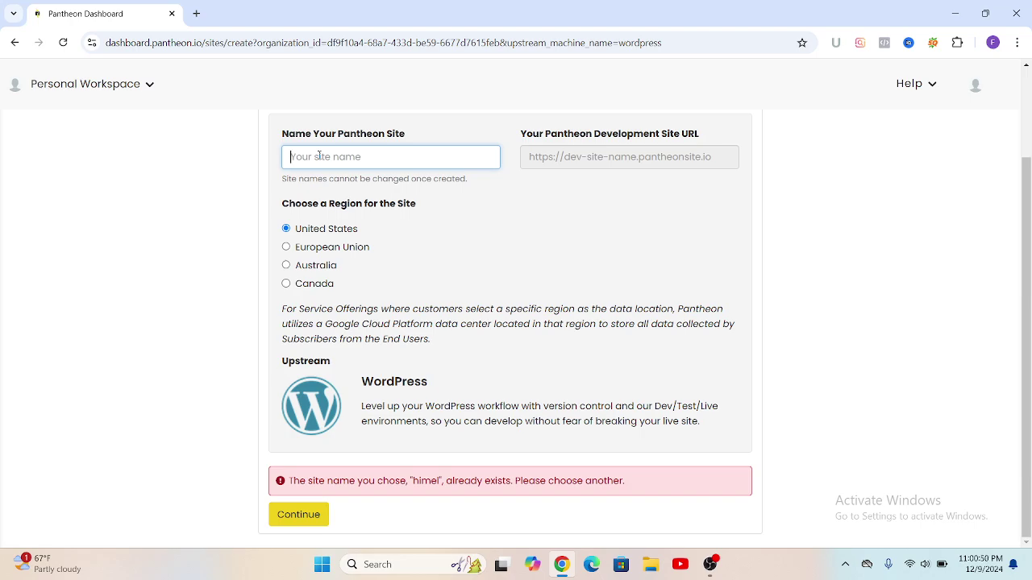
pyautogui.write('Jabir')
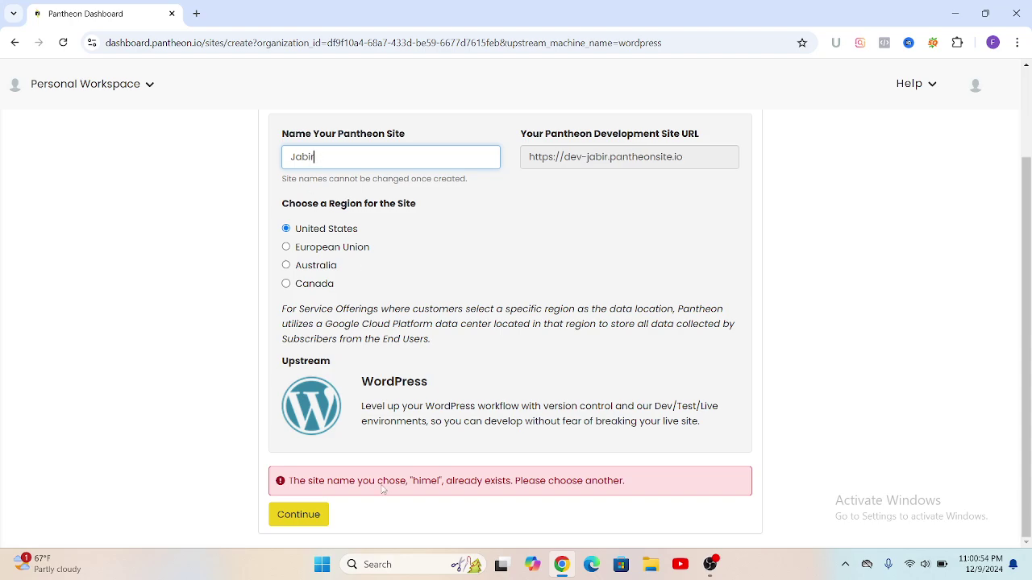
pyautogui.click(313, 515)
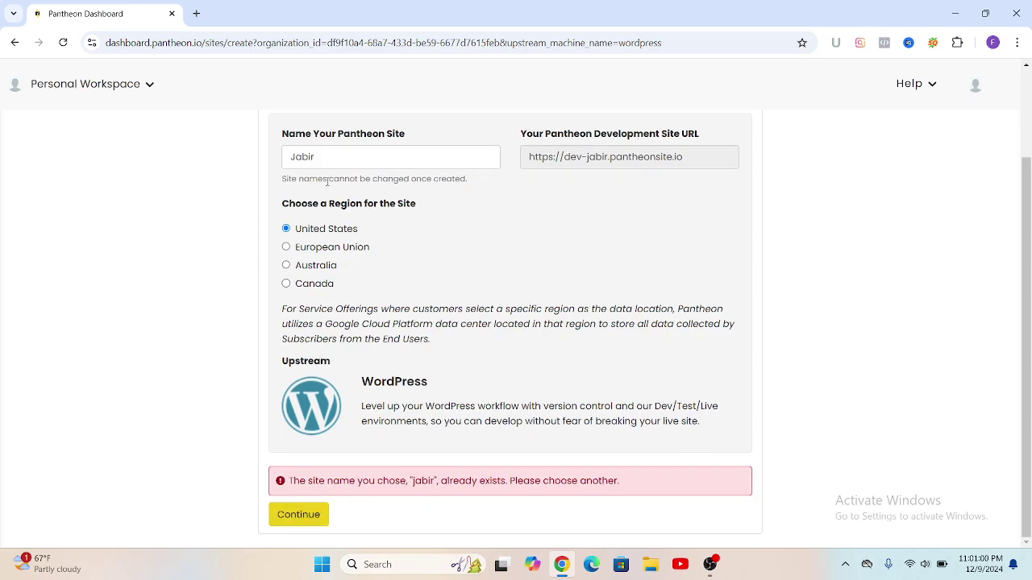
# Step: Clear the second rejected name and start typing the new site name 'raf'
pyautogui.click(318, 156)
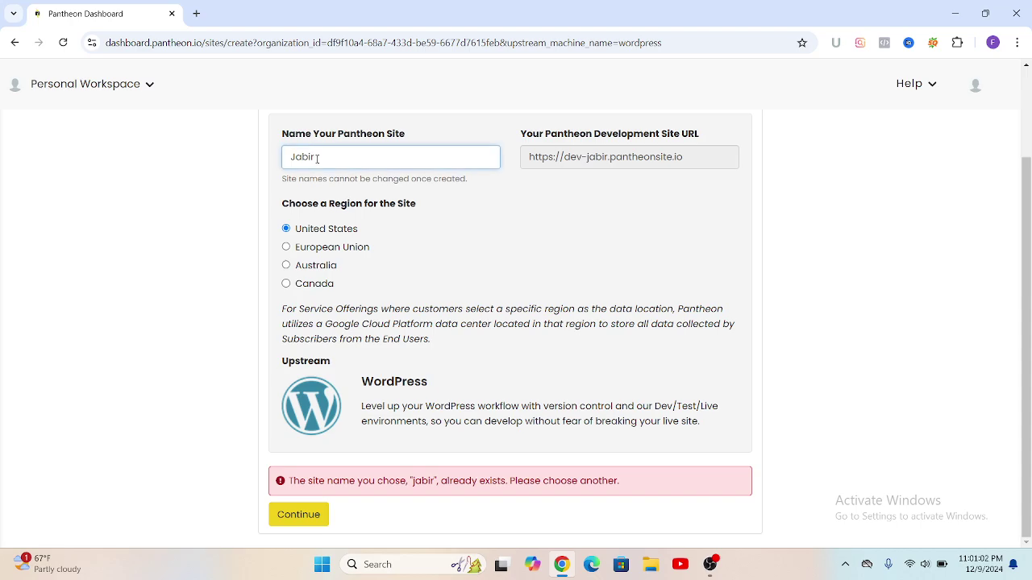
pyautogui.press('BackSpace')
pyautogui.press('BackSpace')
pyautogui.press('BackSpace')
pyautogui.press('BackSpace')
pyautogui.press('BackSpace')
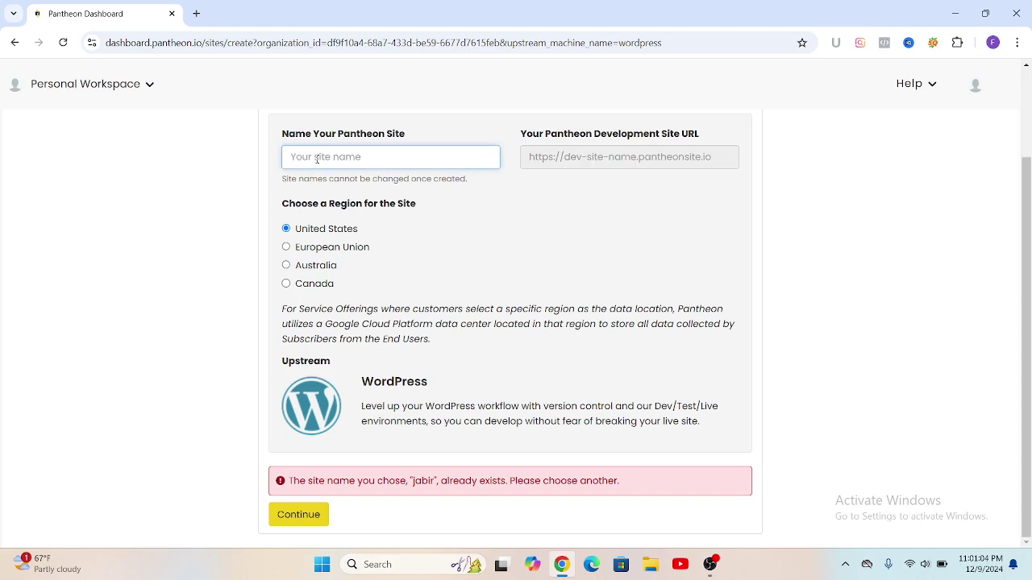
pyautogui.write('ra')
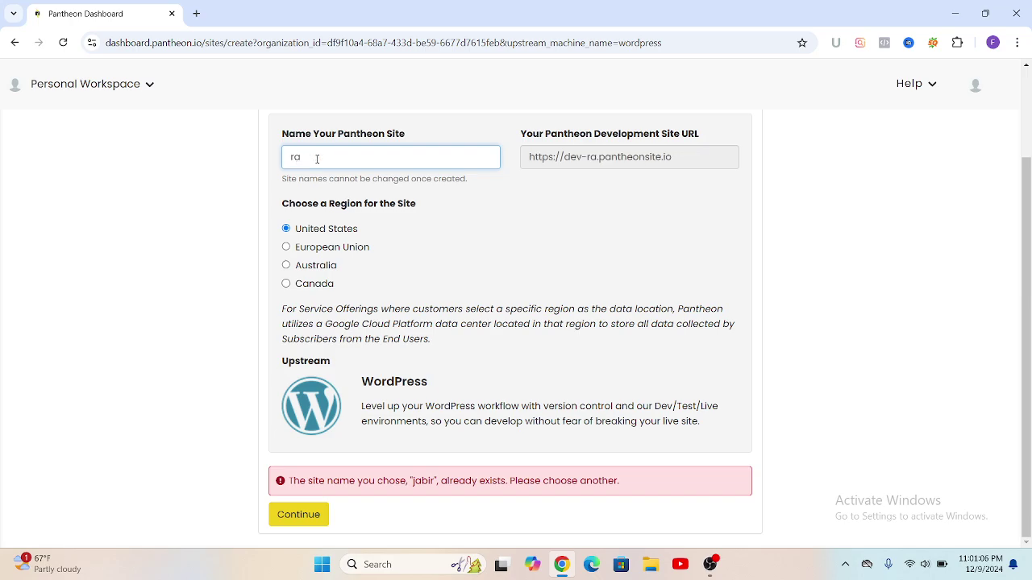
pyautogui.write('ft')
# Step: Complete the name as 'rafta' and submit it to deploy the WordPress site
pyautogui.write('a')
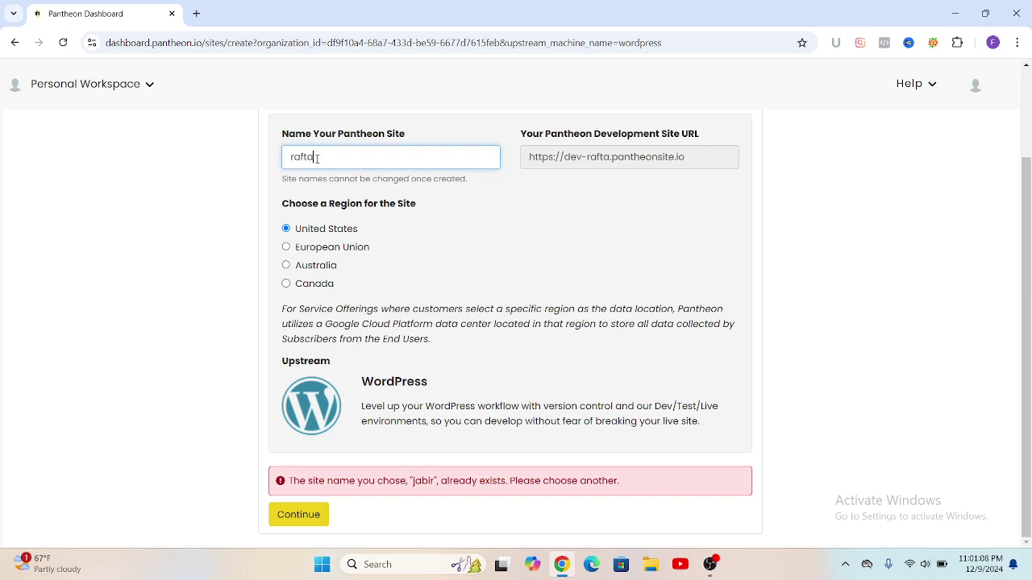
pyautogui.click(298, 514)
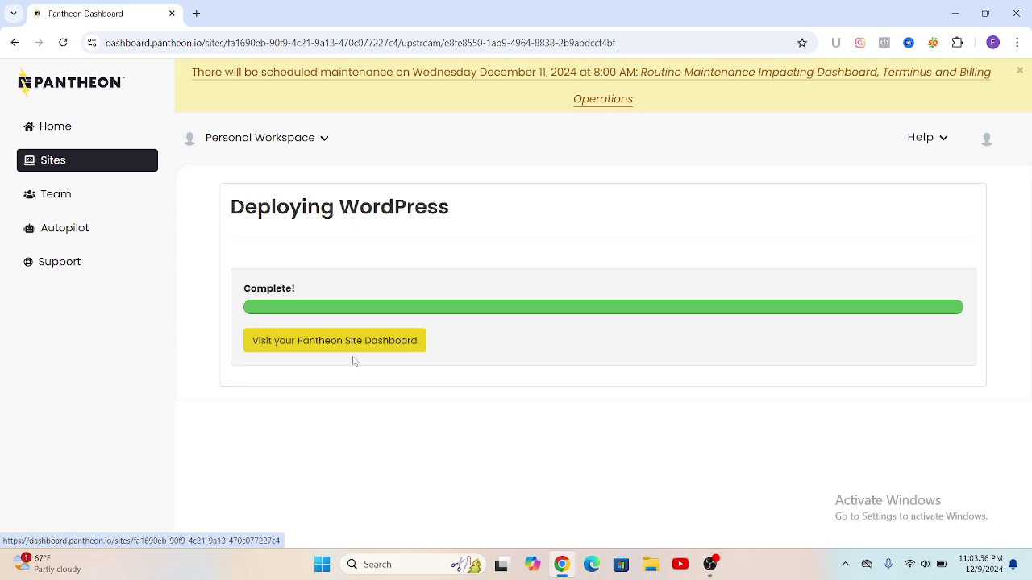
# Step: Open the rafta site's dashboard and look over its Dev environment Code page
pyautogui.click(289, 346)
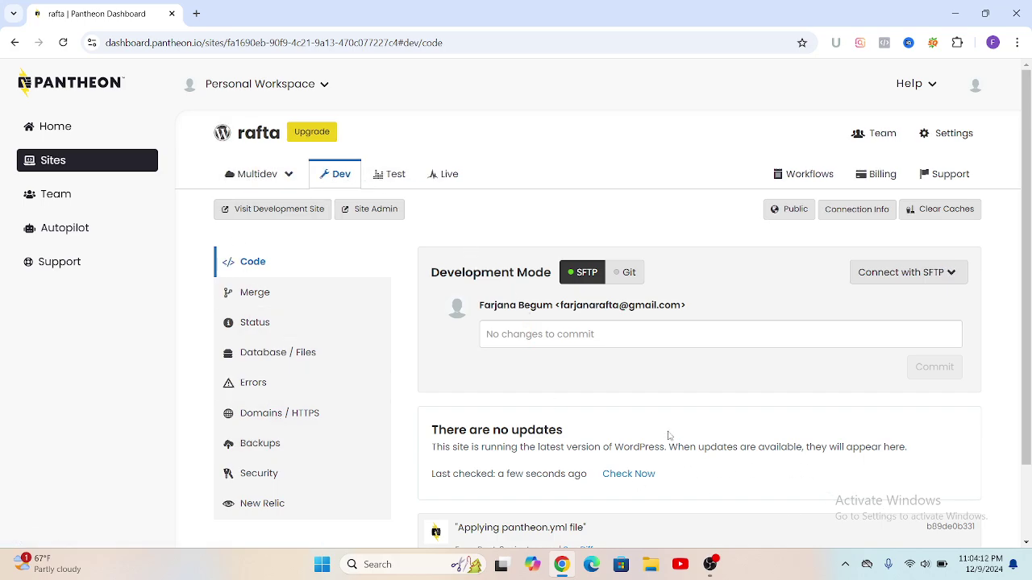
pyautogui.scroll(-1, 617, 324)
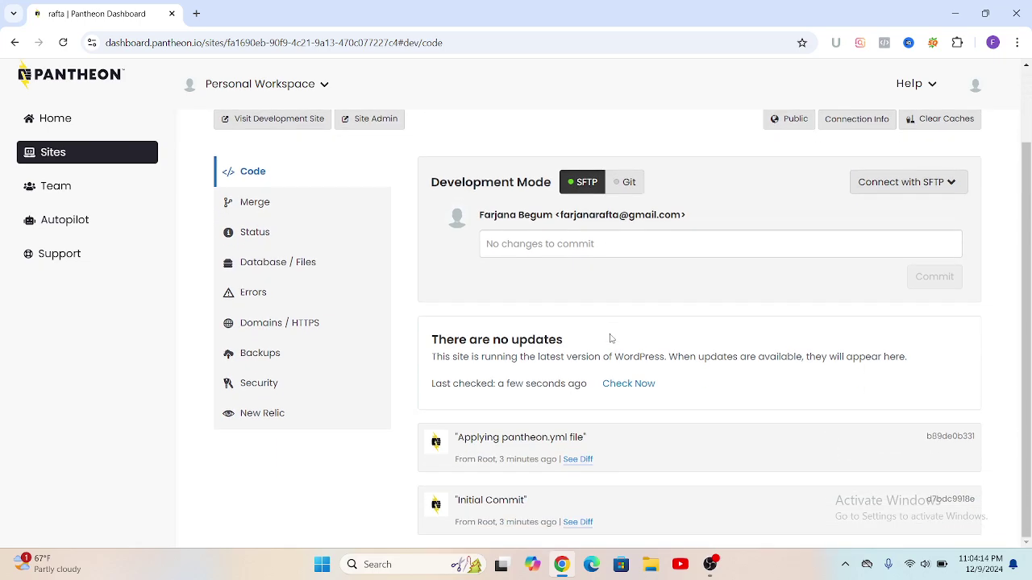
pyautogui.scroll(1, 890, 277)
pyautogui.scroll(1, 895, 274)
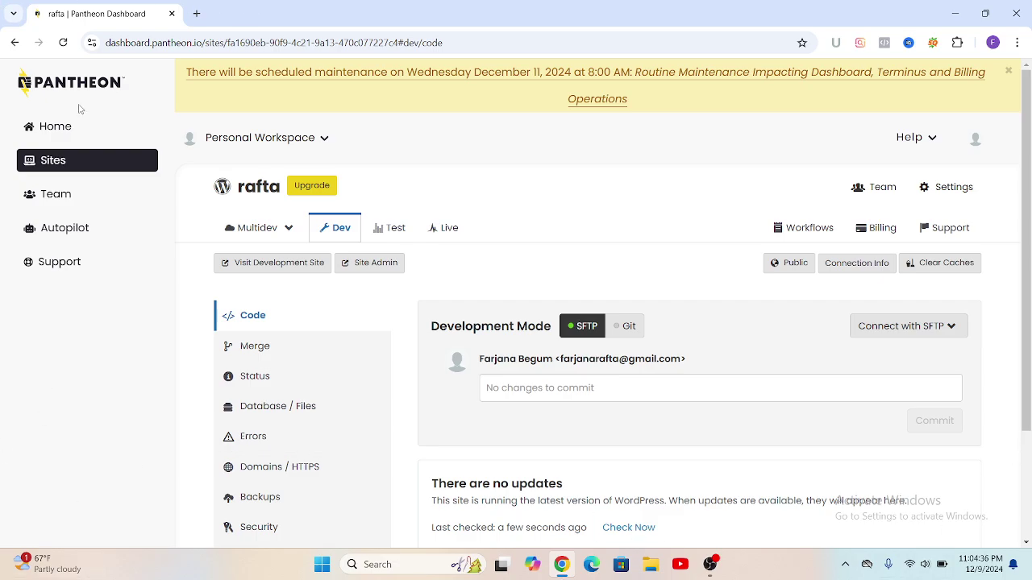
pyautogui.click(42, 130)
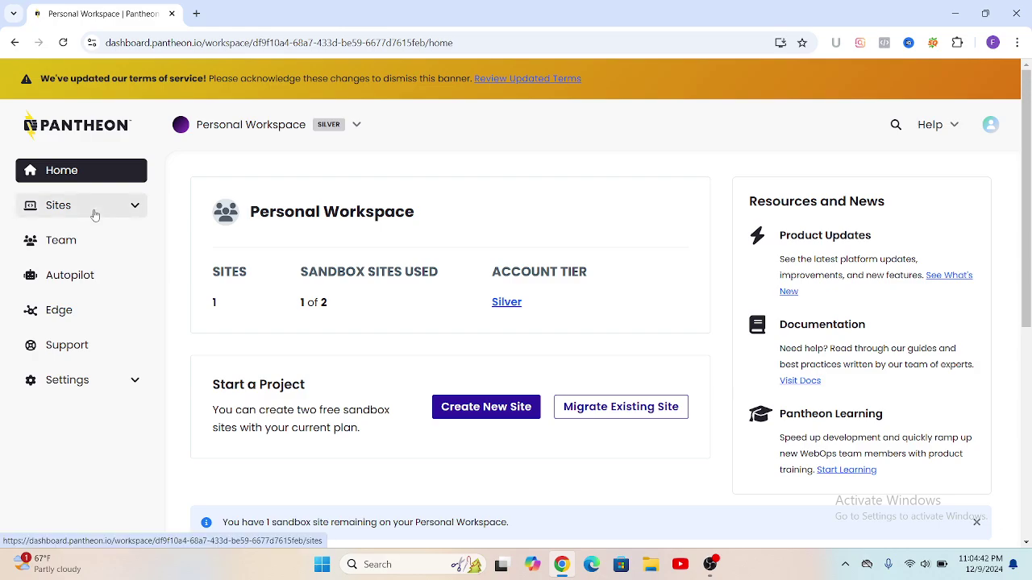
pyautogui.click(79, 216)
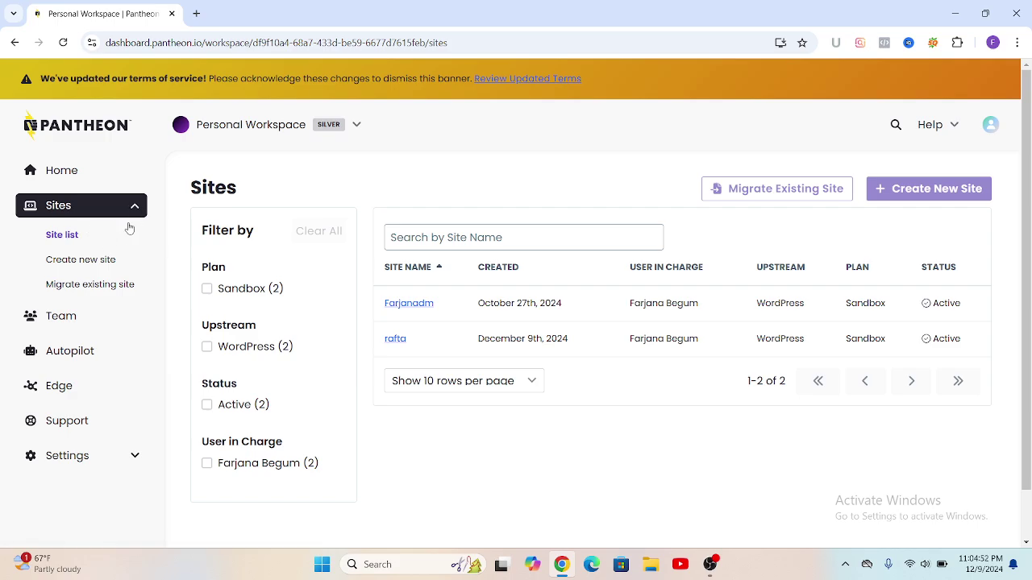
pyautogui.click(84, 266)
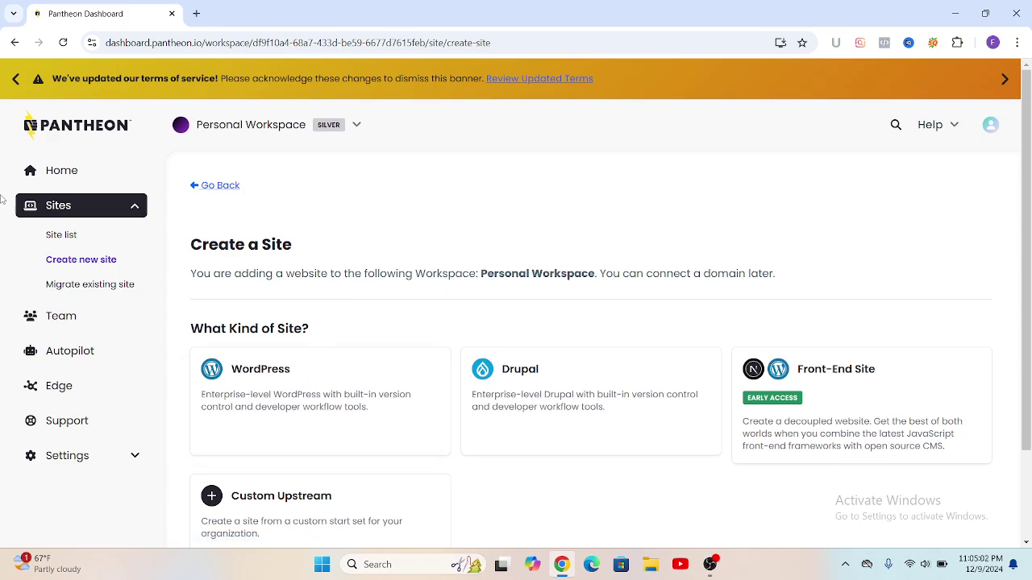
pyautogui.click(12, 46)
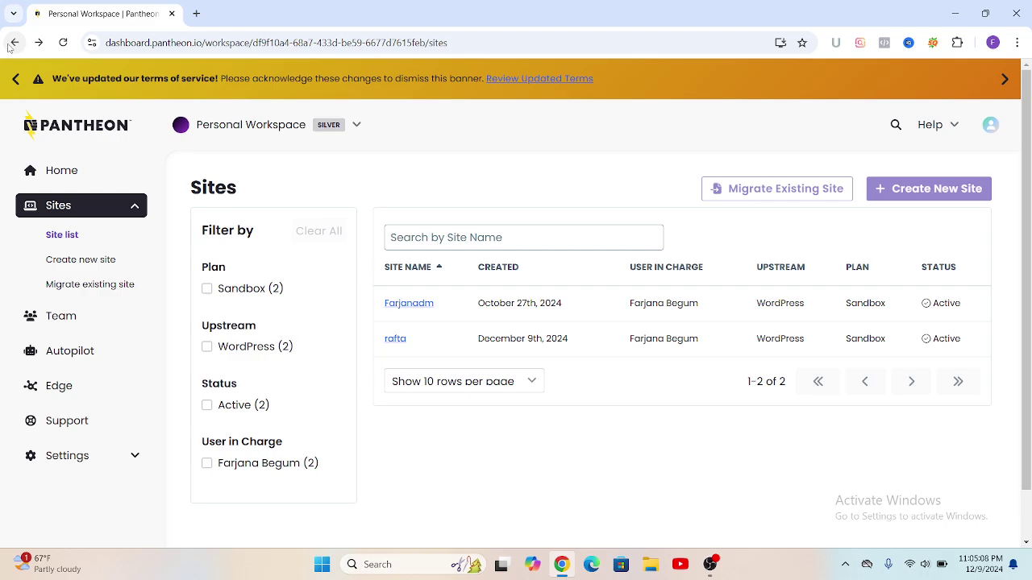
pyautogui.click(14, 42)
pyautogui.click(14, 43)
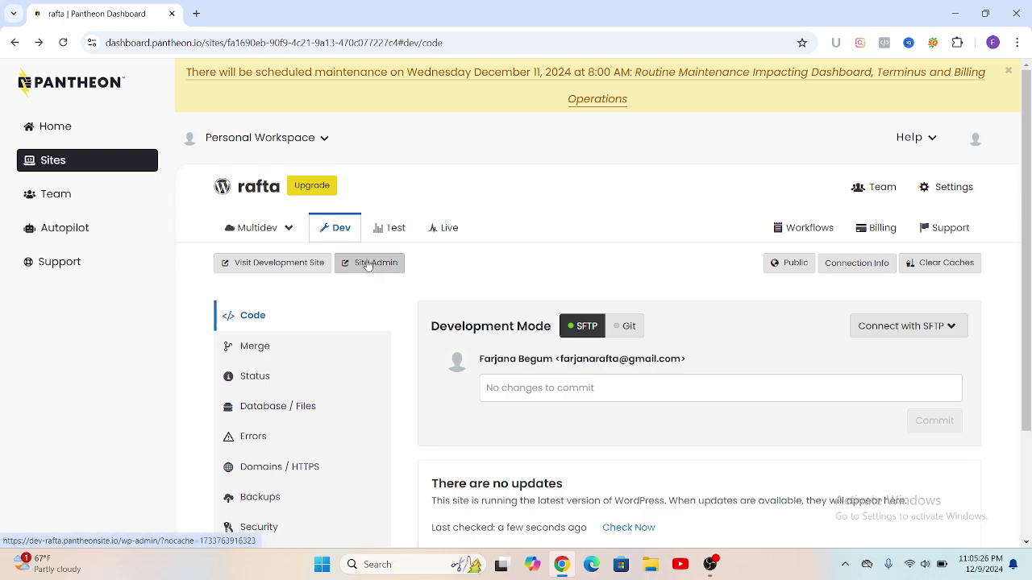
# Step: Open Site Admin, continue in English (United States), and enter 'raftadm' as the Site Title
pyautogui.click(367, 265)
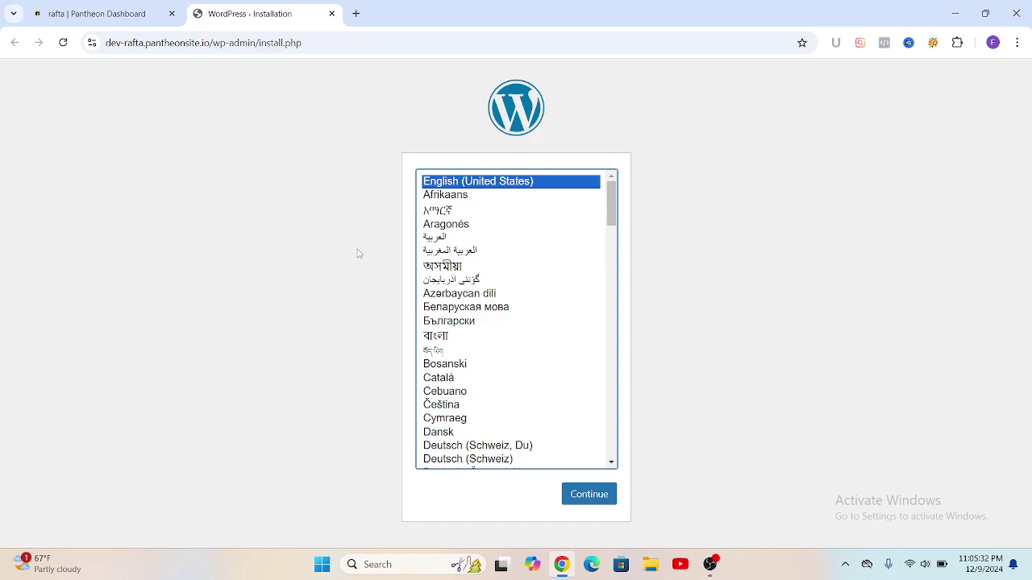
pyautogui.click(594, 501)
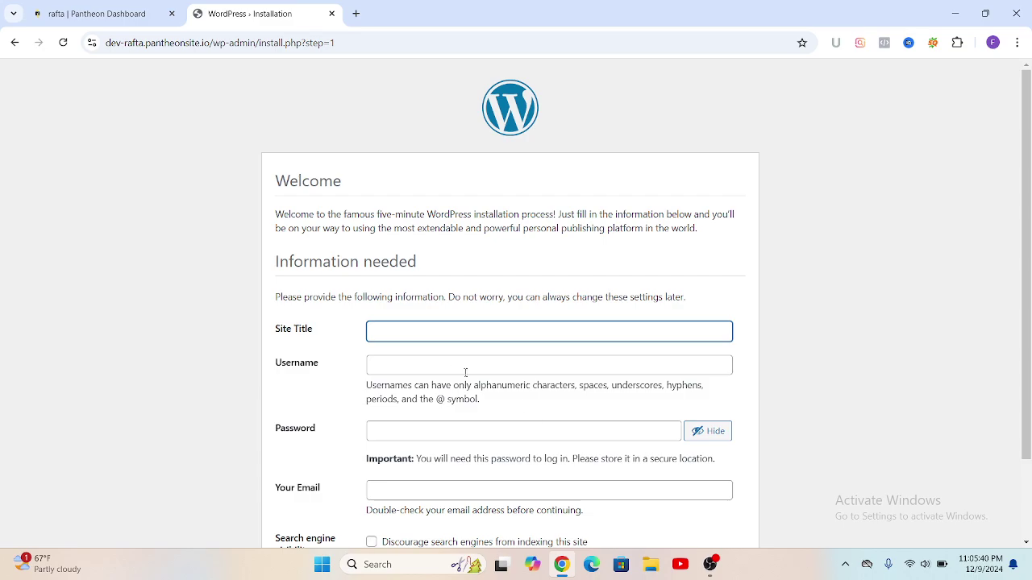
pyautogui.click(370, 331)
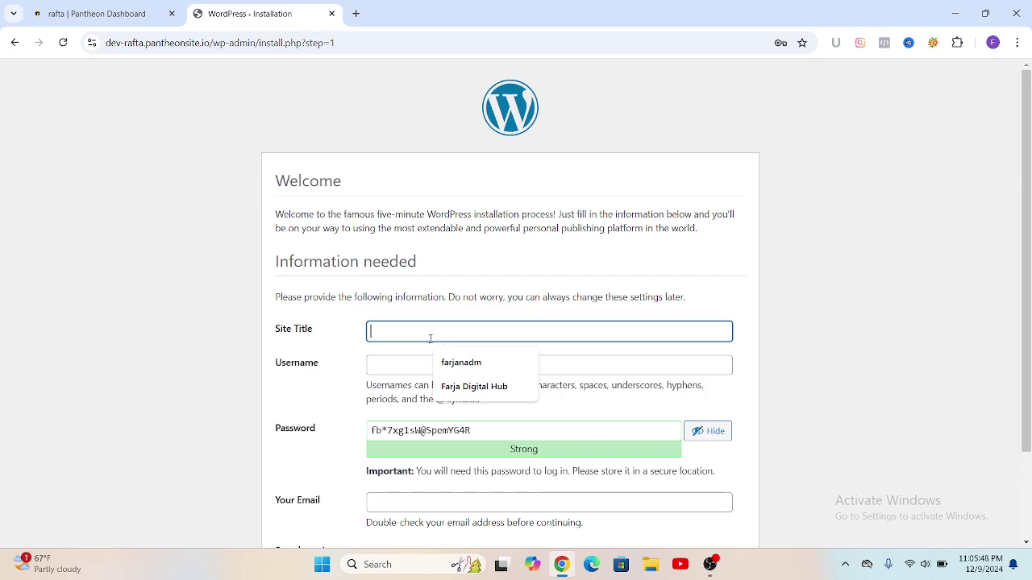
pyautogui.write('ra')
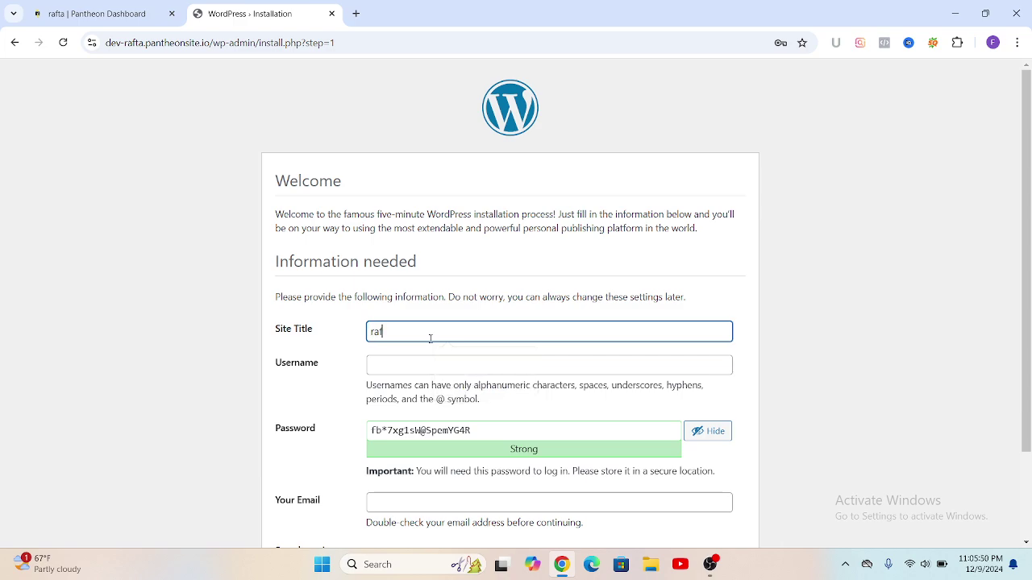
pyautogui.write('ftadm')
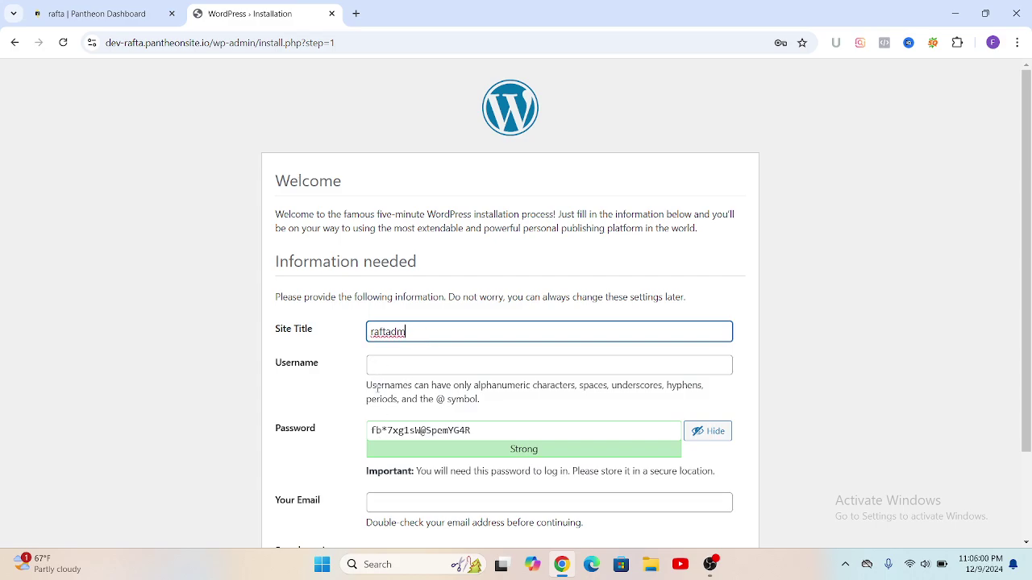
pyautogui.click(375, 433)
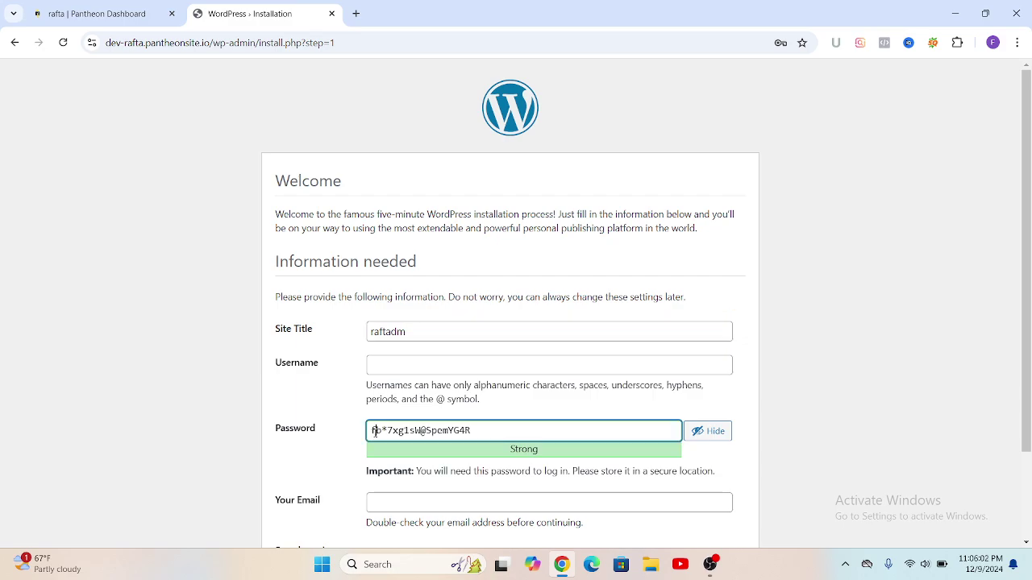
# Step: Accept the suggested username and replace the generated password with a chosen admin password
pyautogui.click(377, 366)
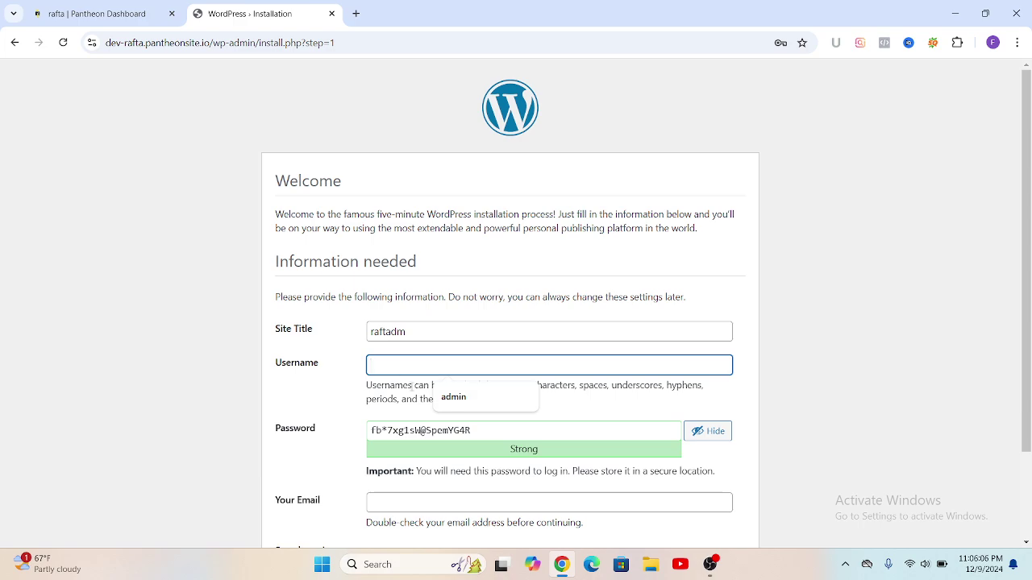
pyautogui.click(449, 400)
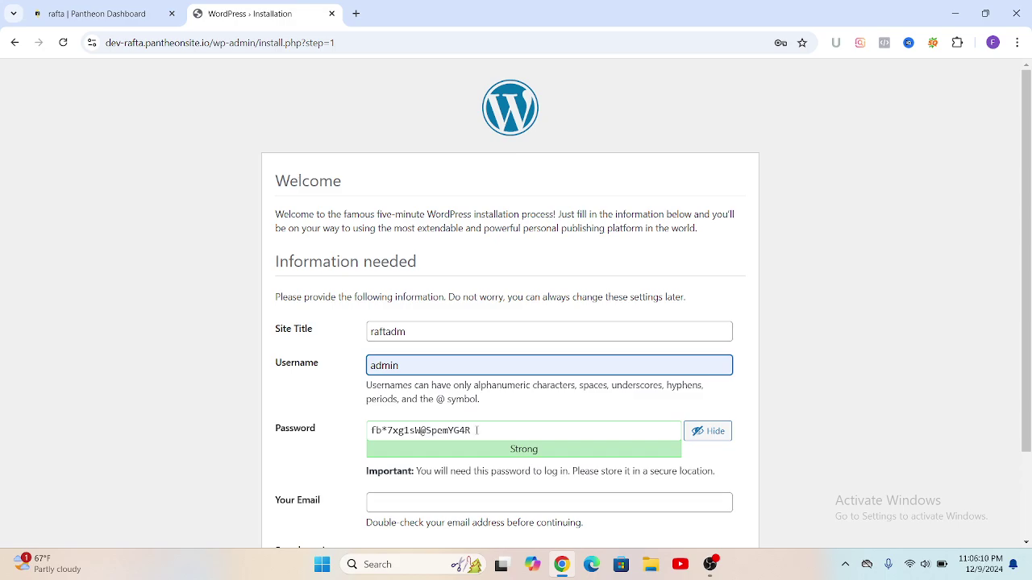
pyautogui.click(477, 431)
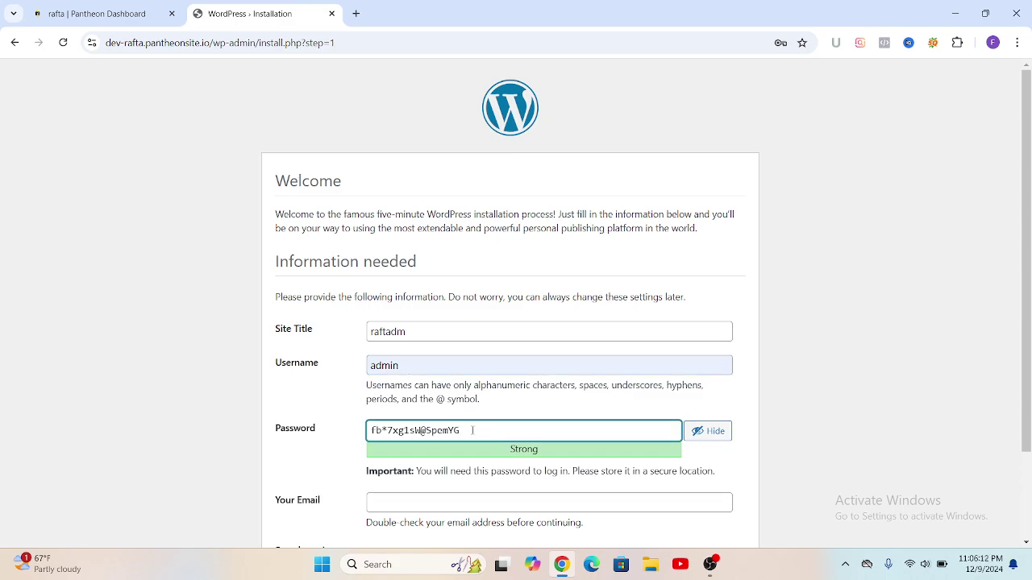
pyautogui.press('BackSpace')
pyautogui.press('BackSpace')
pyautogui.press('BackSpace')
pyautogui.press('BackSpace')
pyautogui.press('BackSpace')
pyautogui.press('BackSpace')
pyautogui.press('BackSpace')
pyautogui.press('BackSpace')
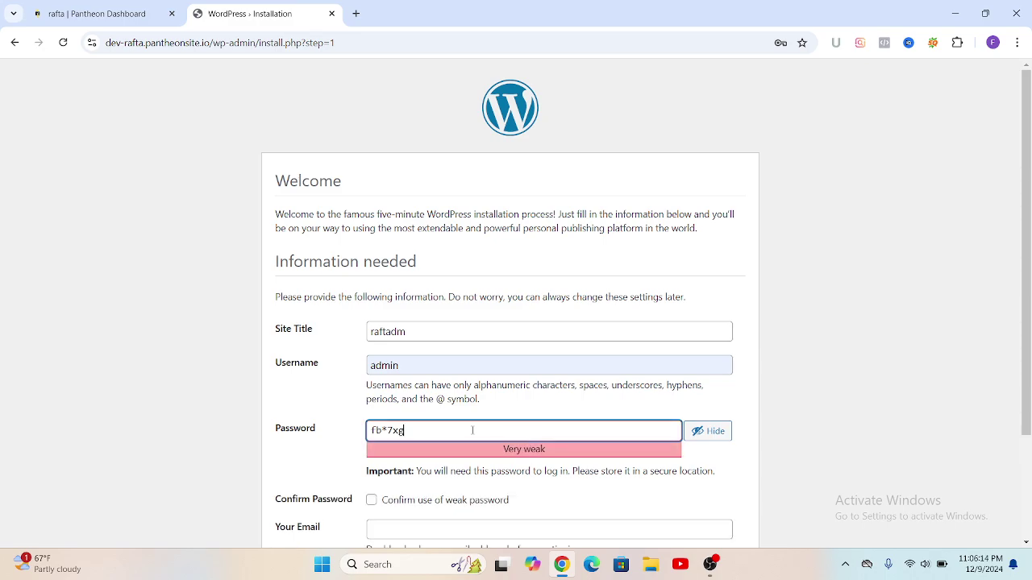
pyautogui.press('BackSpace')
pyautogui.press('BackSpace')
pyautogui.press('BackSpace')
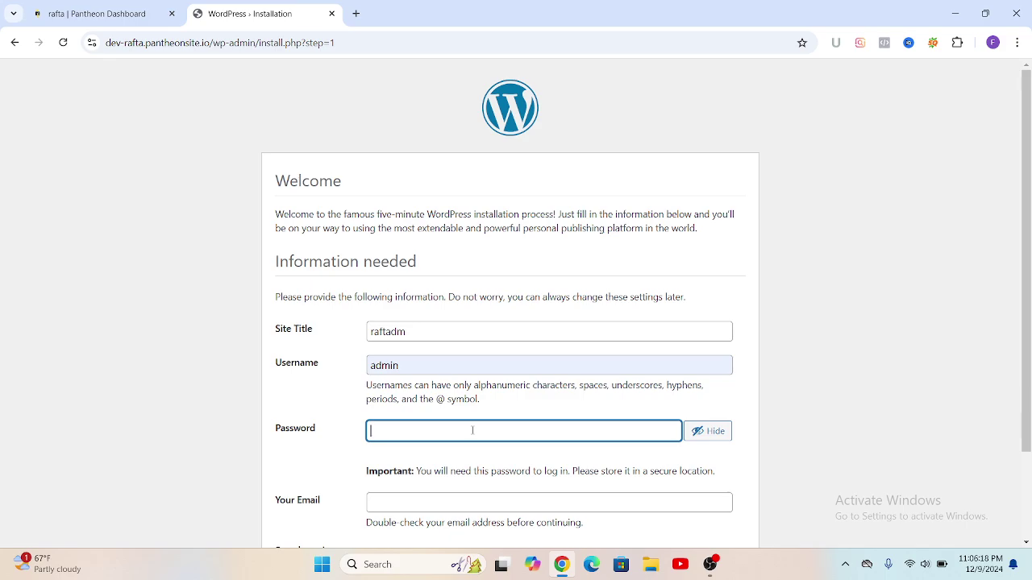
pyautogui.write('f')
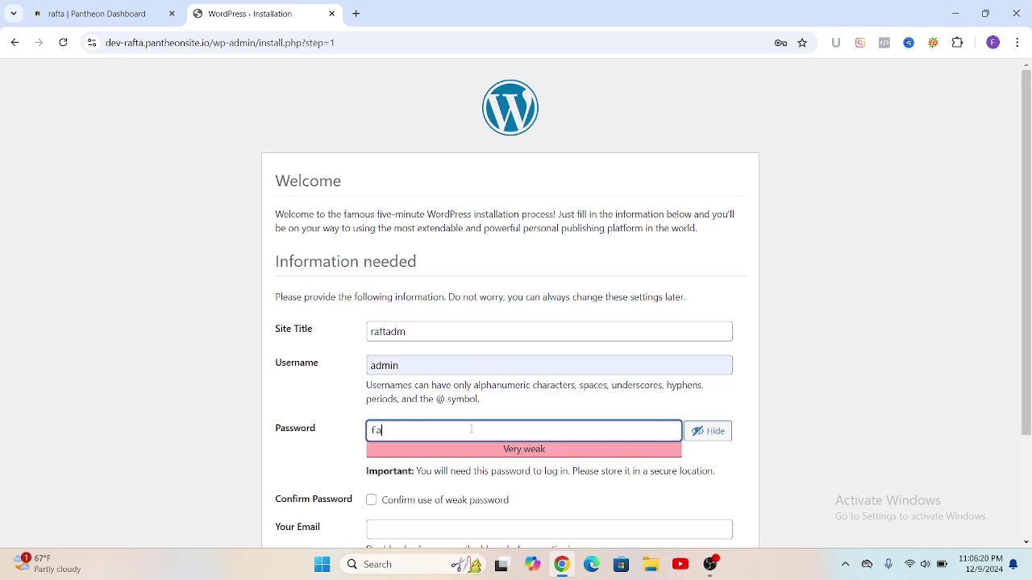
pyautogui.write('a')
pyautogui.click(697, 433)
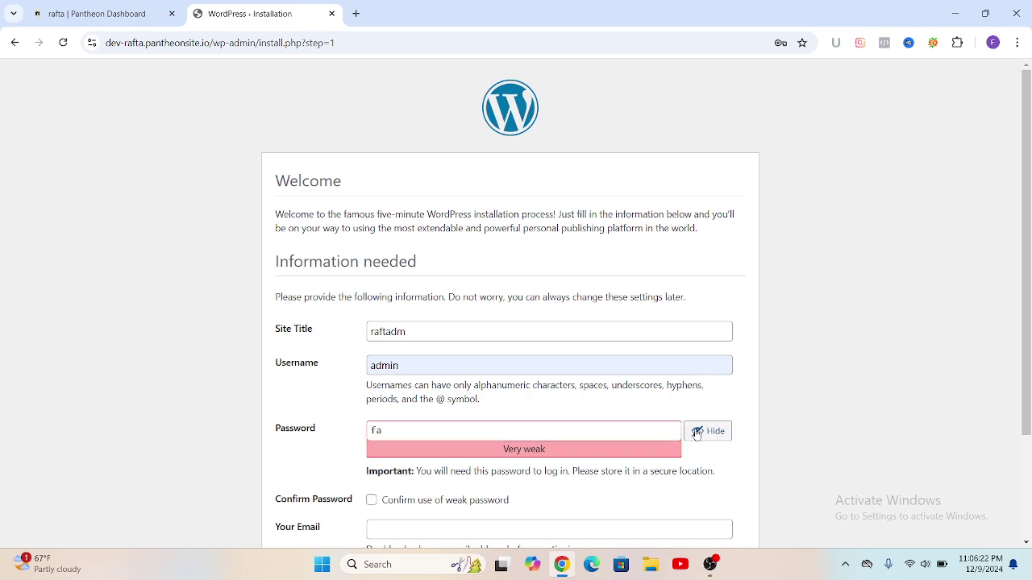
pyautogui.click(697, 433)
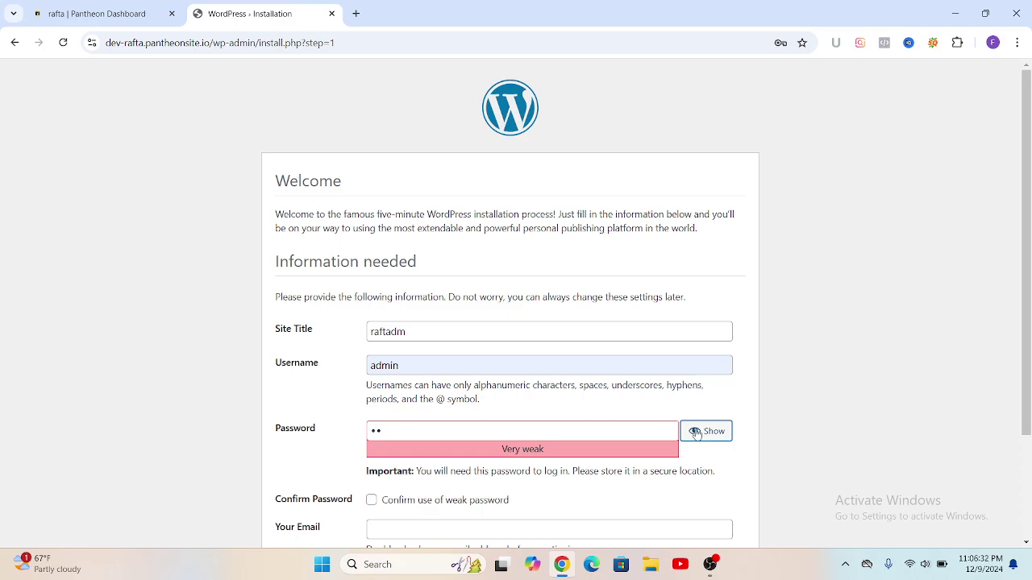
pyautogui.click(385, 432)
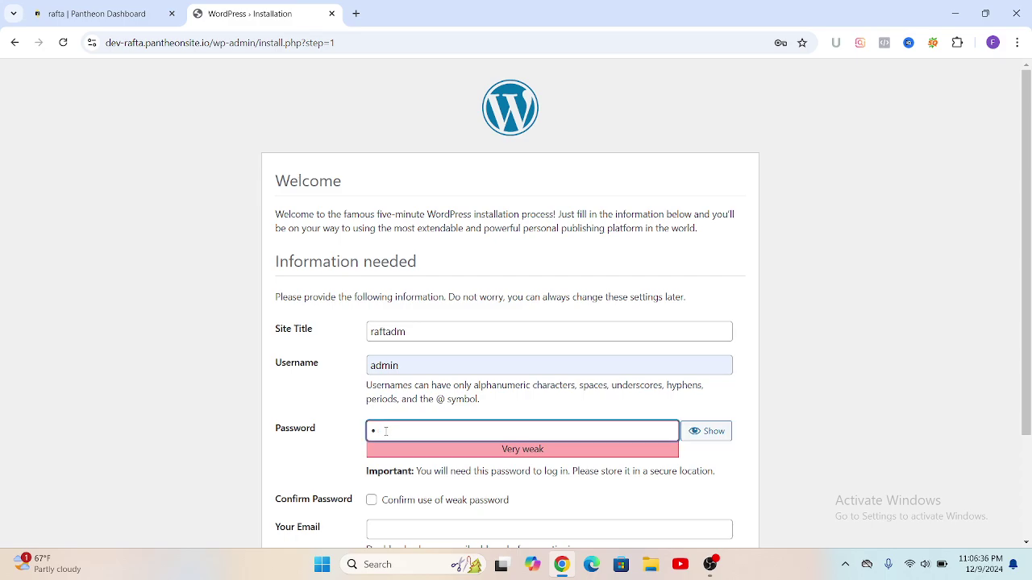
pyautogui.press('BackSpace')
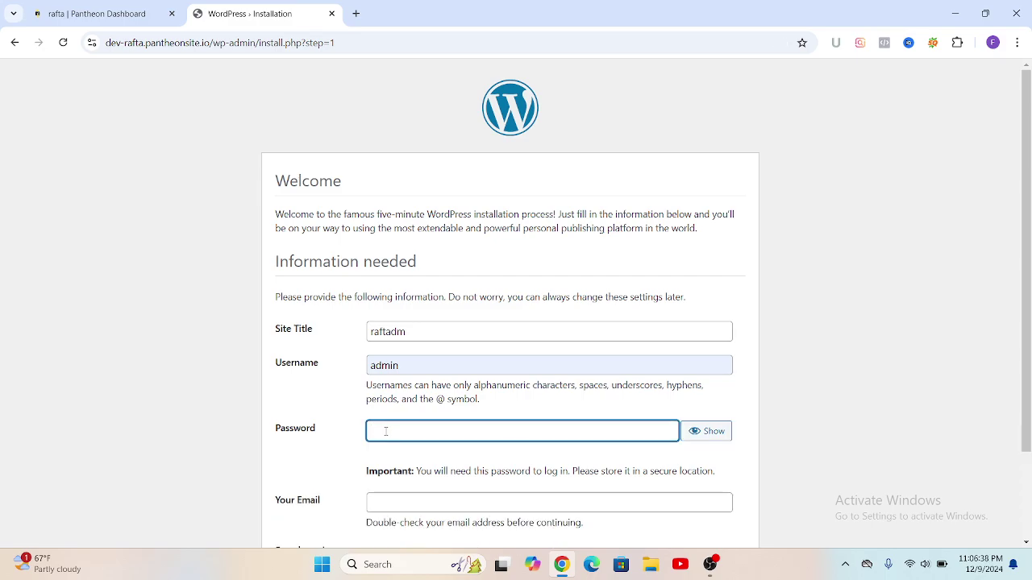
pyautogui.write('a')
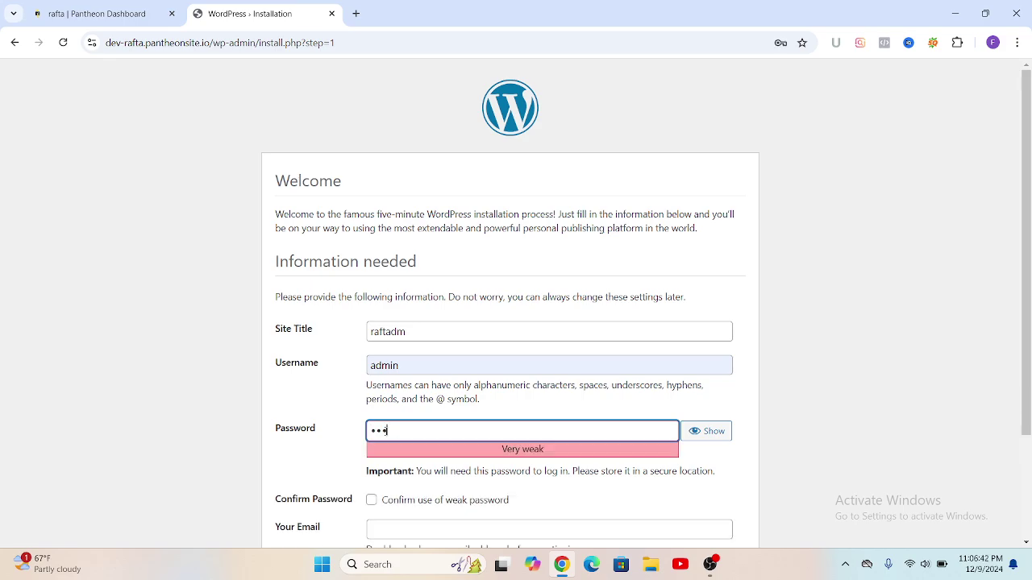
pyautogui.write('dmin1234')
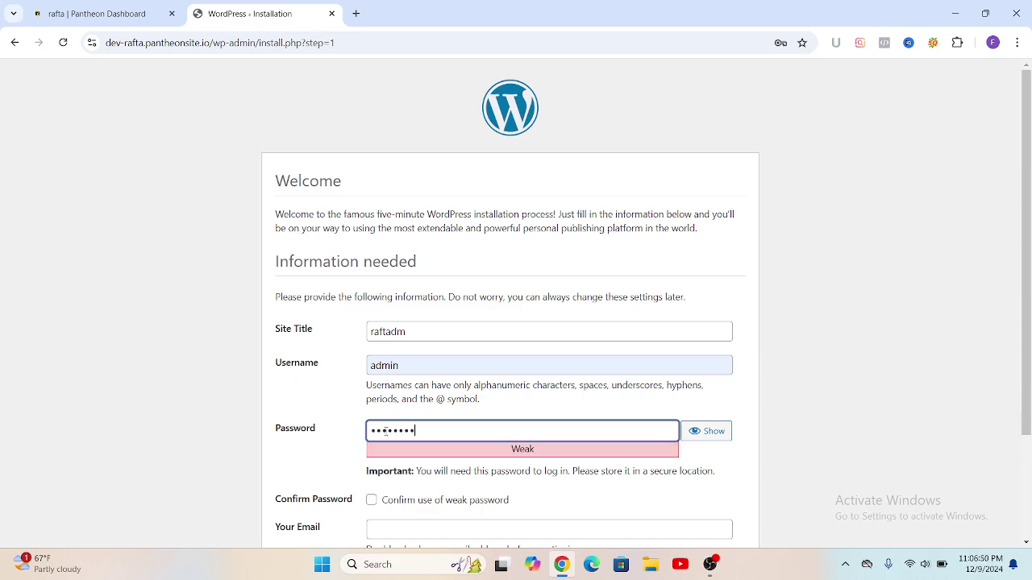
pyautogui.write('56')
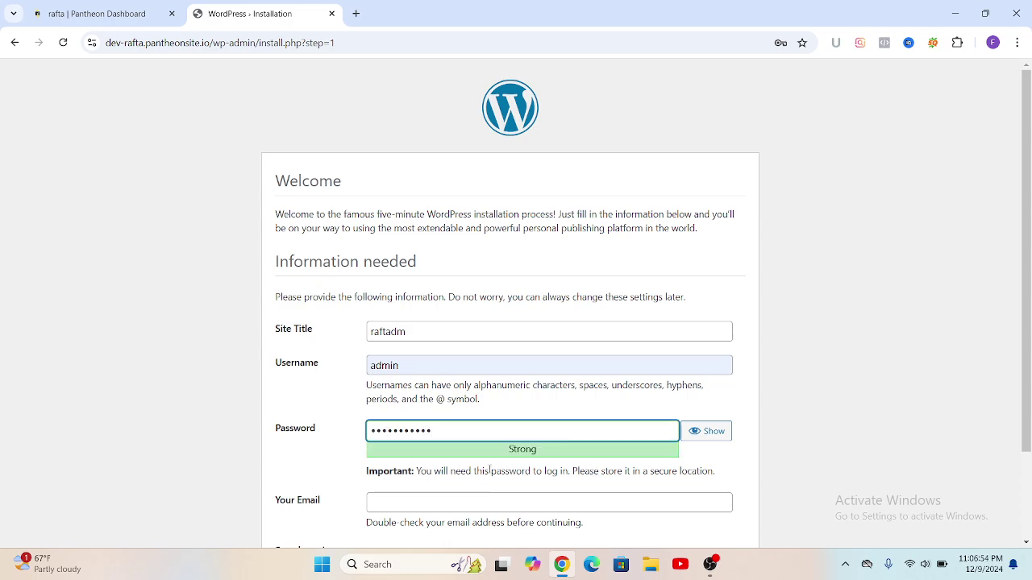
# Step: Fill in the saved admin e-mail address and install WordPress
pyautogui.scroll(-2, 403, 391)
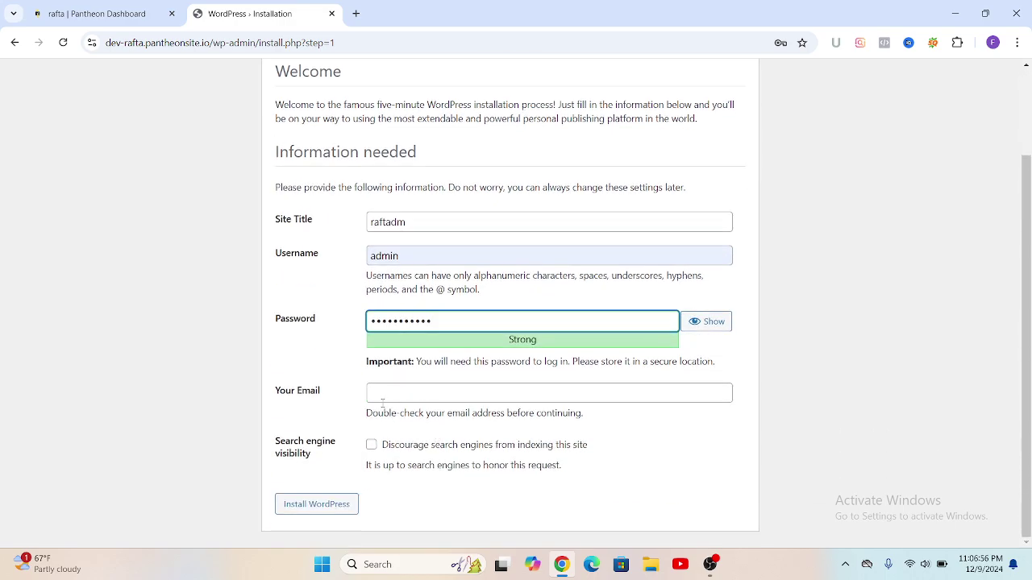
pyautogui.click(378, 394)
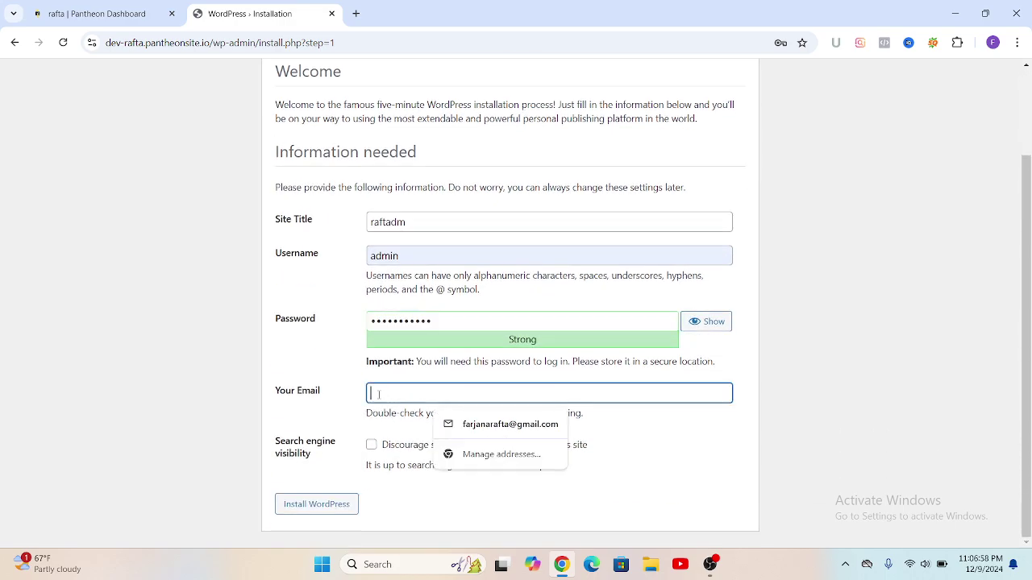
pyautogui.click(472, 432)
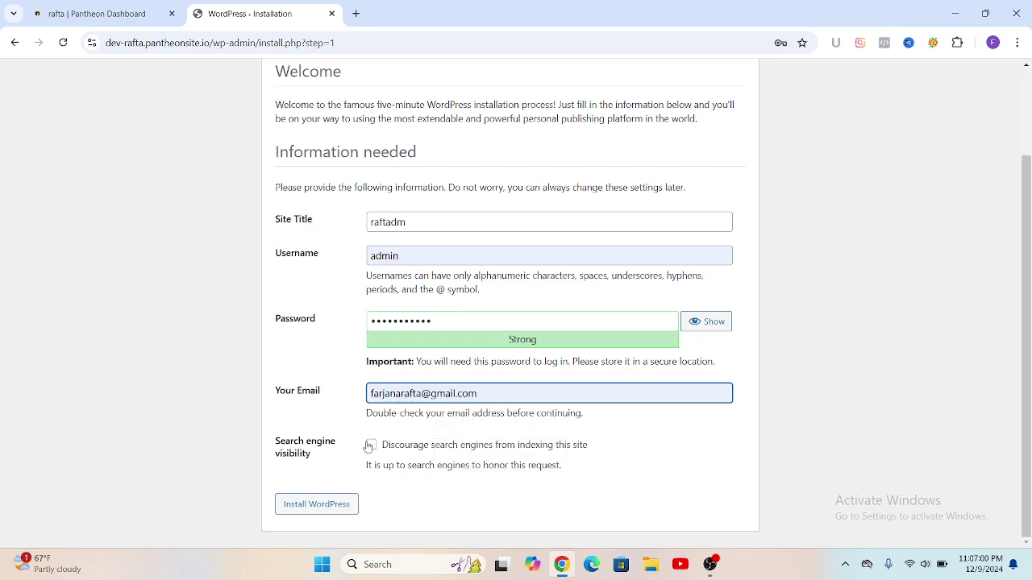
pyautogui.click(308, 508)
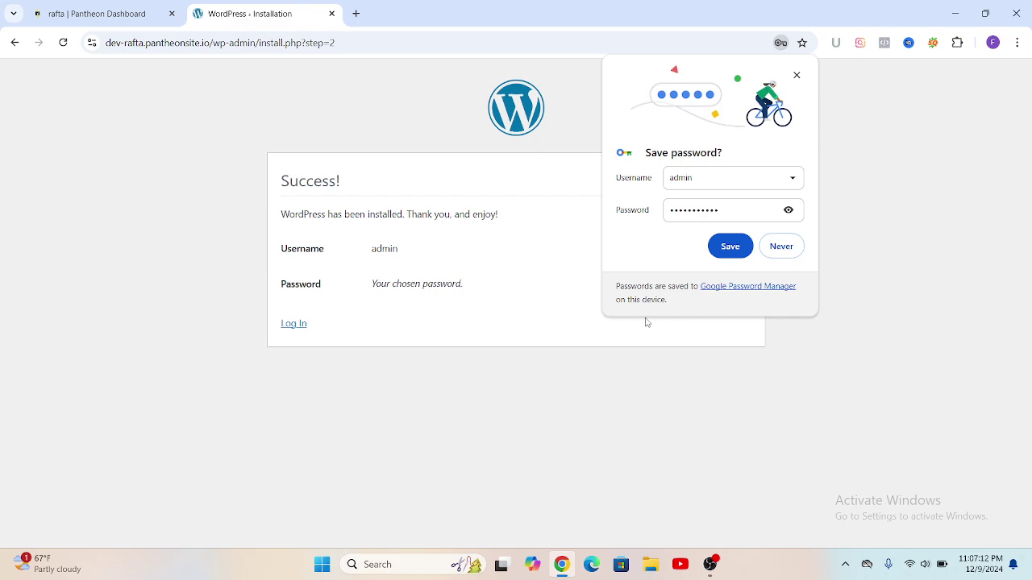
# Step: Save the admin password in Chrome, then log in to the raftadm site with Remember Me ticked
pyautogui.click(728, 248)
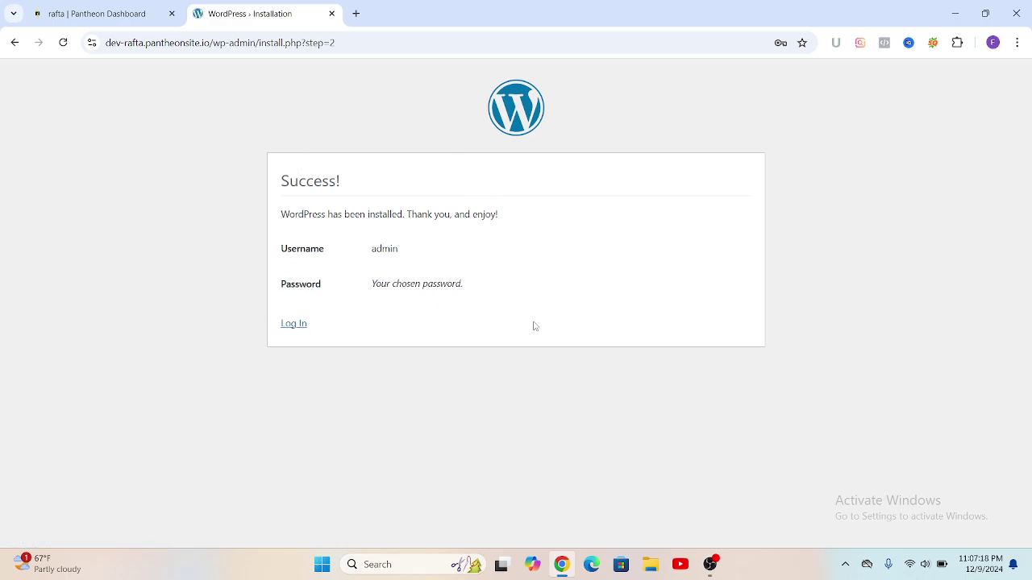
pyautogui.click(299, 325)
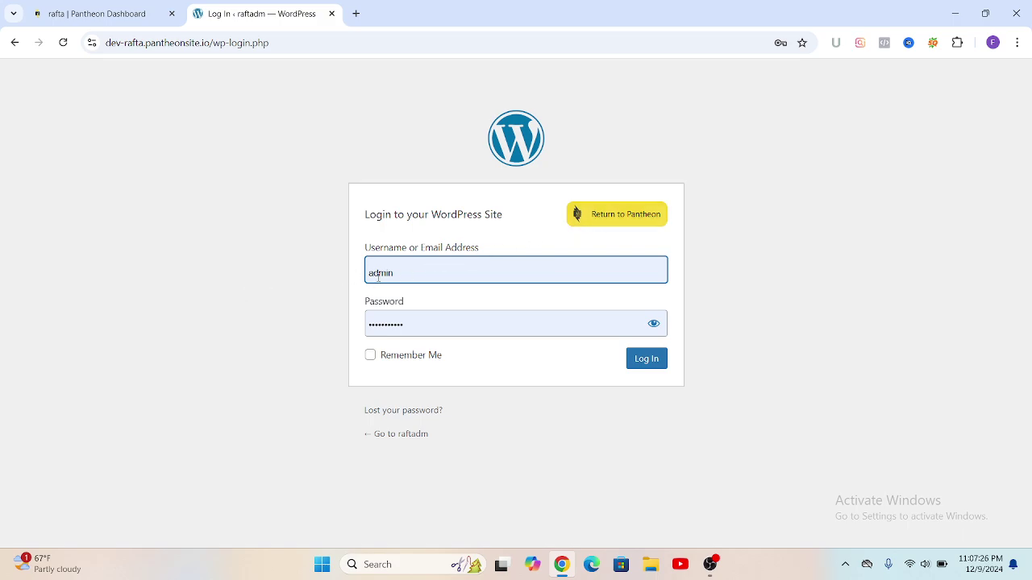
pyautogui.click(371, 358)
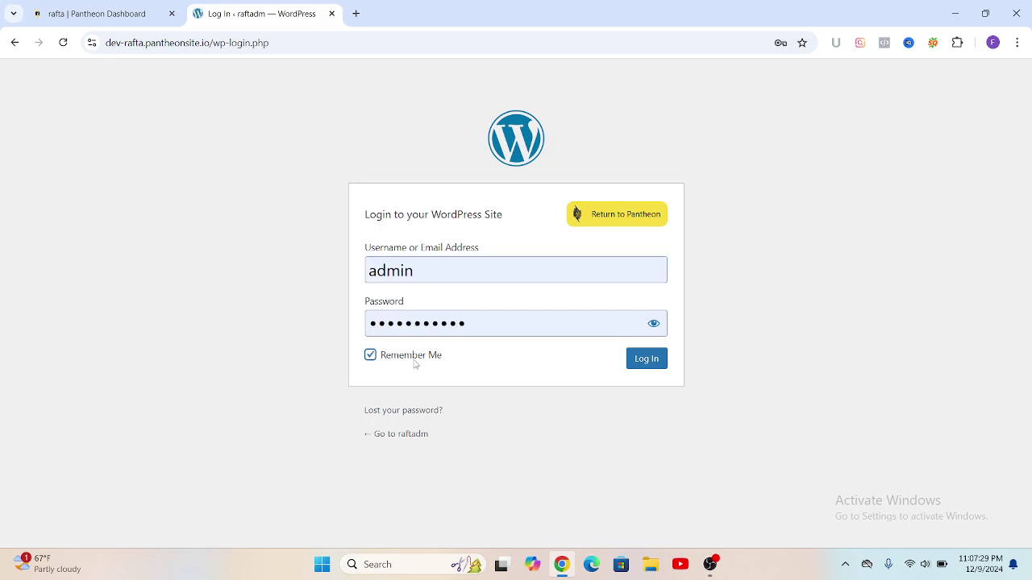
pyautogui.click(649, 362)
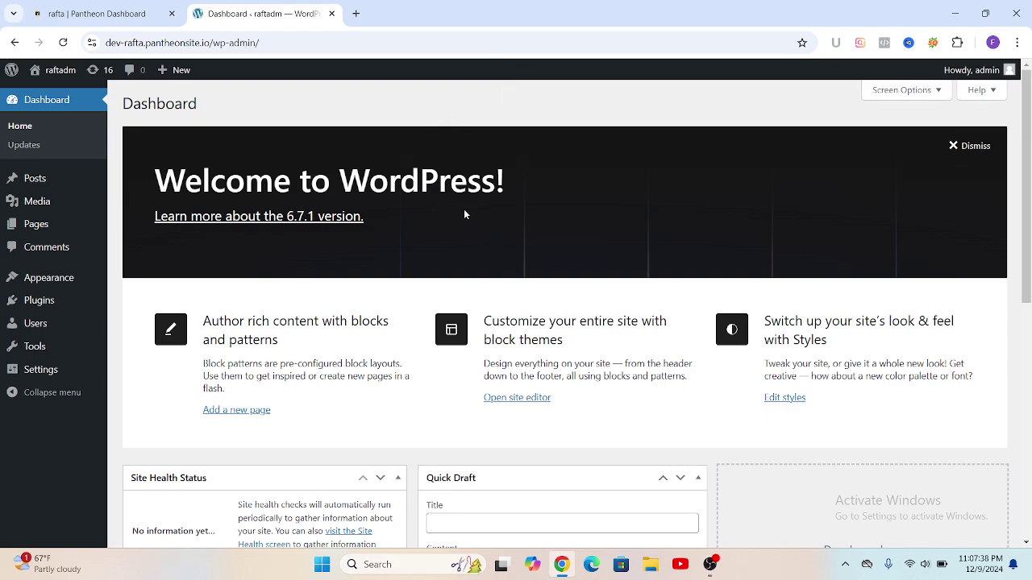
# Step: Go to Appearance > Themes, where Twenty Twenty-Five is active, then to Add New Theme
pyautogui.scroll(-1, 465, 215)
pyautogui.scroll(1, 504, 201)
pyautogui.moveTo(53, 302)
pyautogui.moveTo(70, 283)
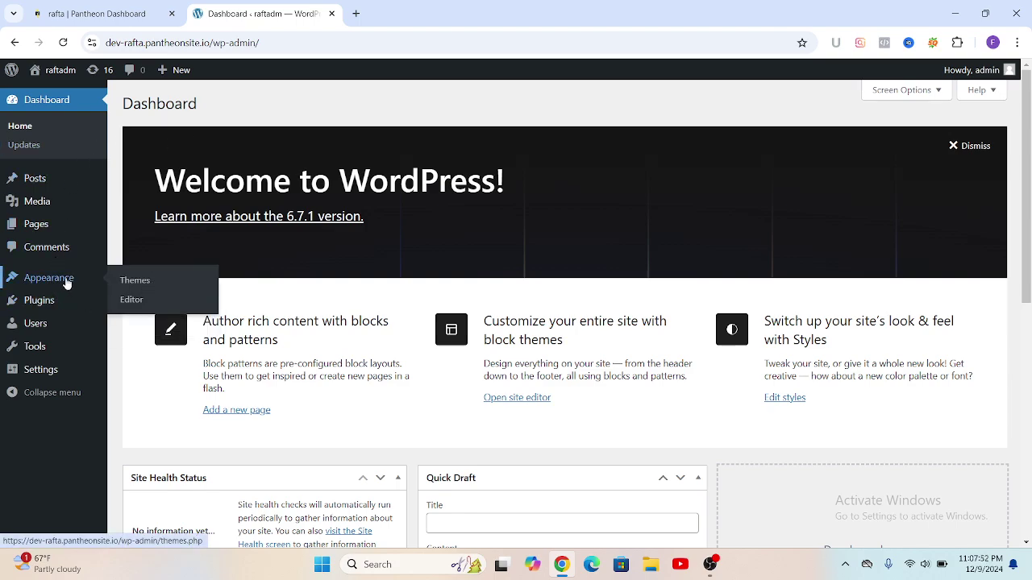
pyautogui.click(139, 282)
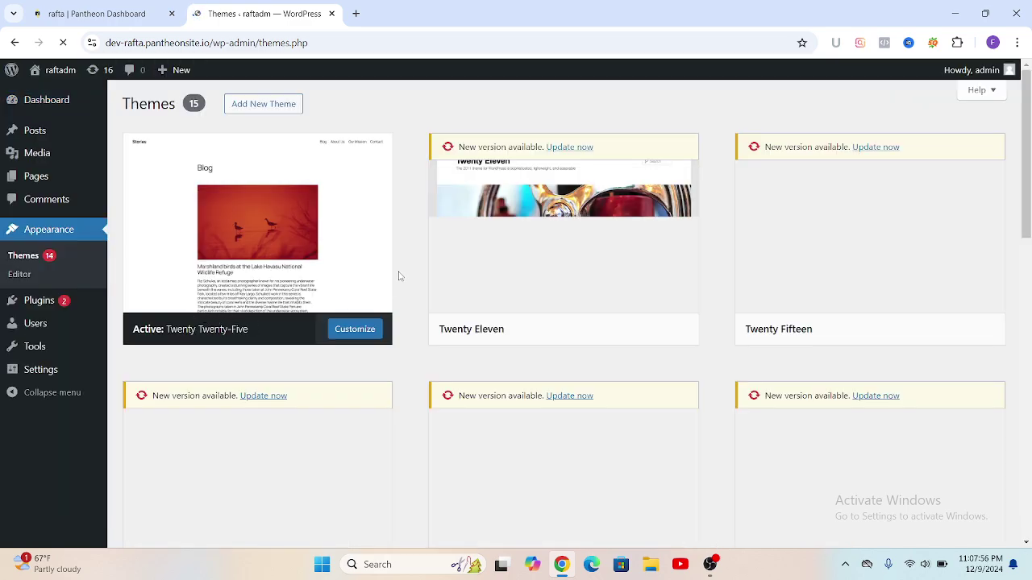
pyautogui.moveTo(552, 219)
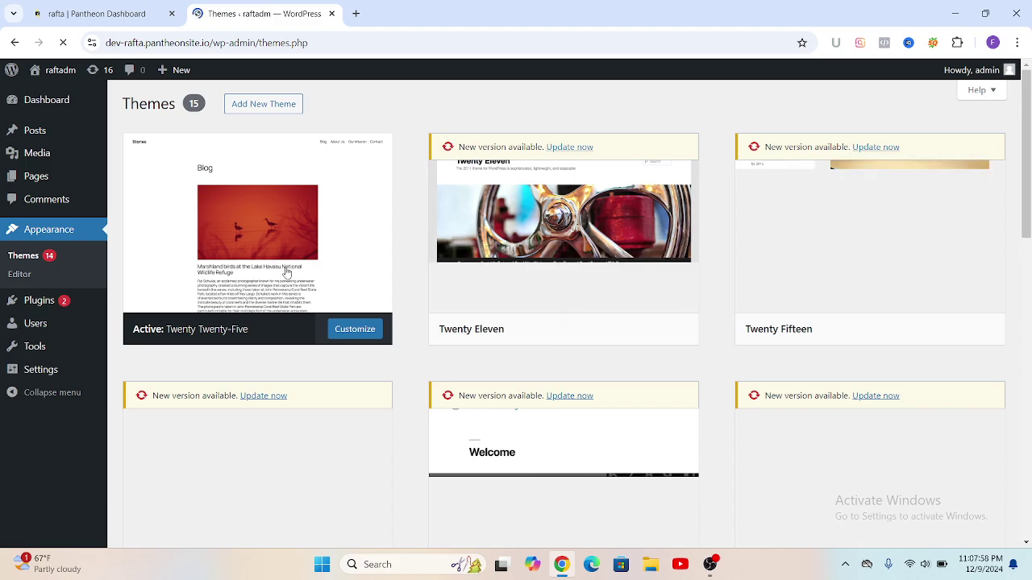
pyautogui.click(265, 107)
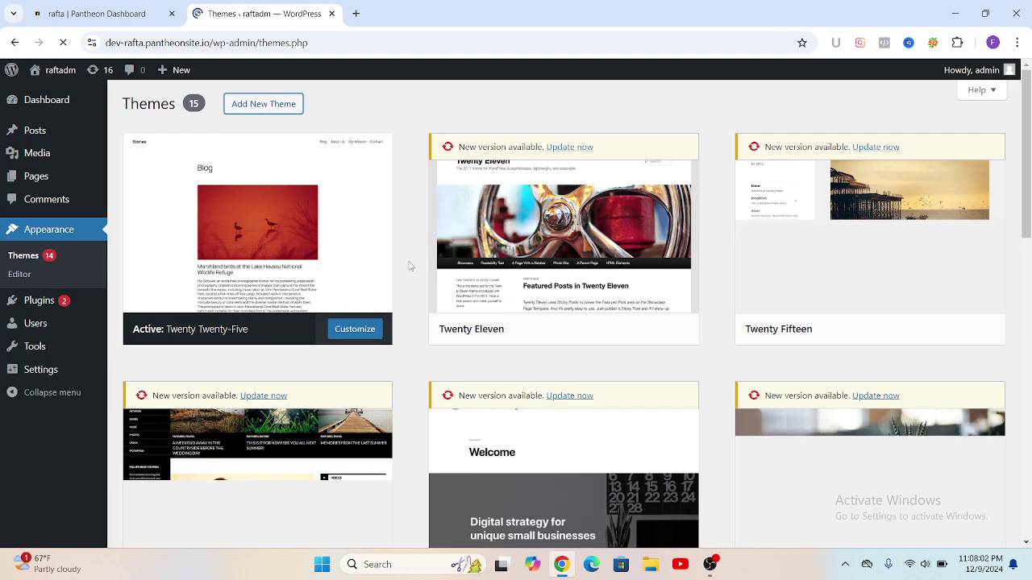
# Step: Find Astra on the Add Themes page, install it and activate it
pyautogui.scroll(-3, 411, 268)
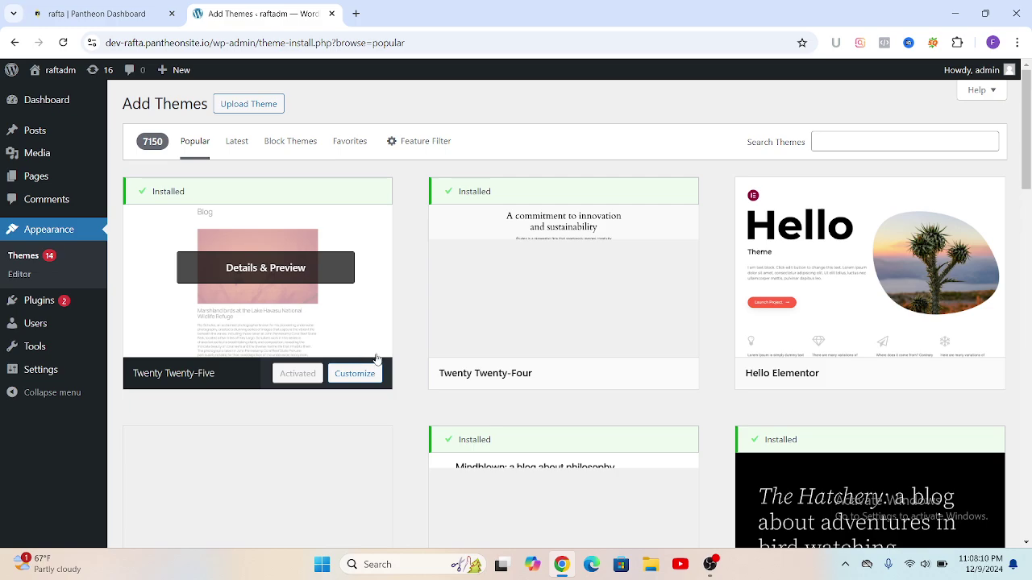
pyautogui.scroll(-1, 381, 369)
pyautogui.scroll(-3, 381, 369)
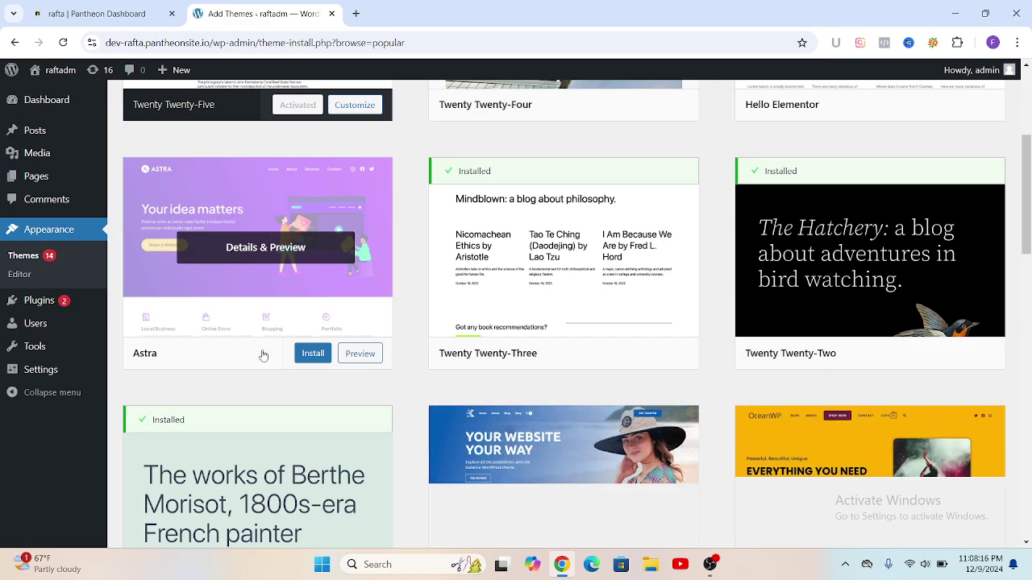
pyautogui.click(314, 355)
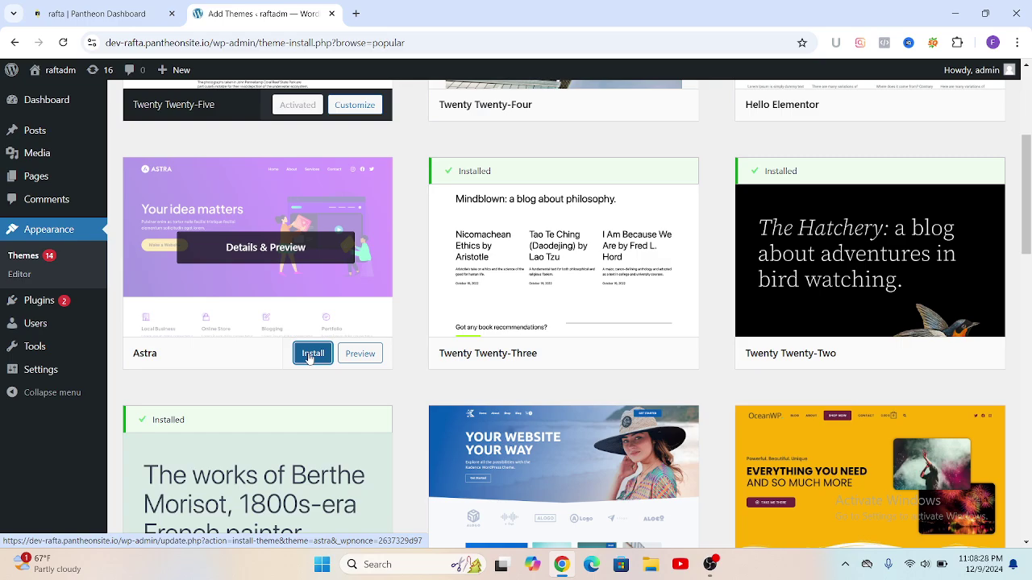
pyautogui.click(312, 357)
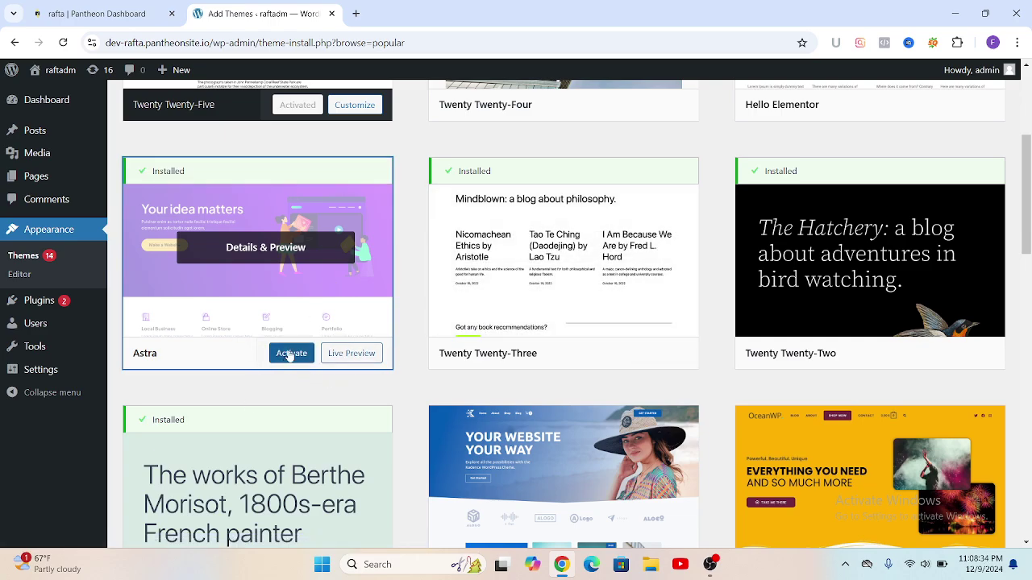
pyautogui.click(290, 355)
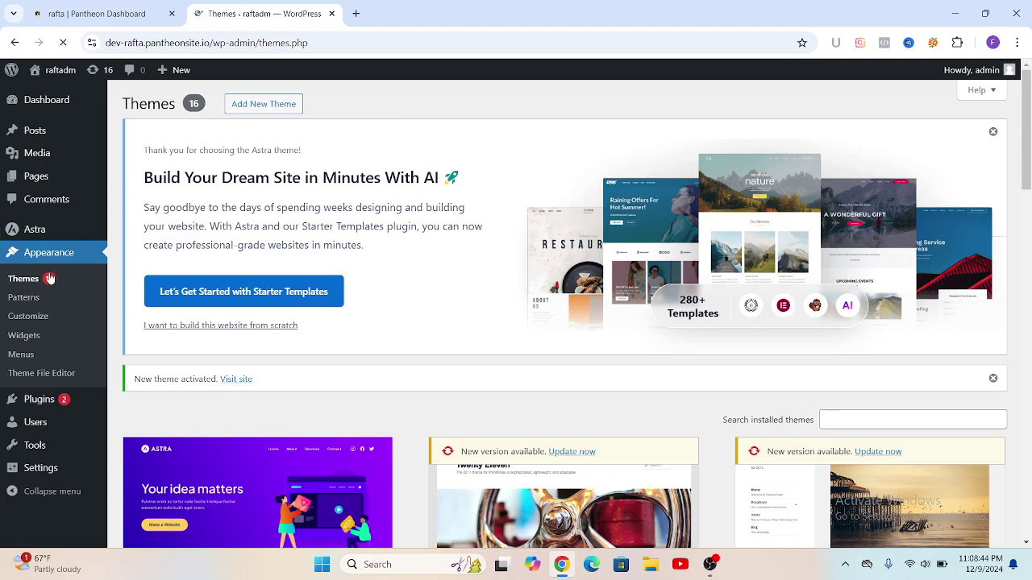
# Step: Open the Plugins page and search the installed plugins for 'starter'
pyautogui.moveTo(46, 411)
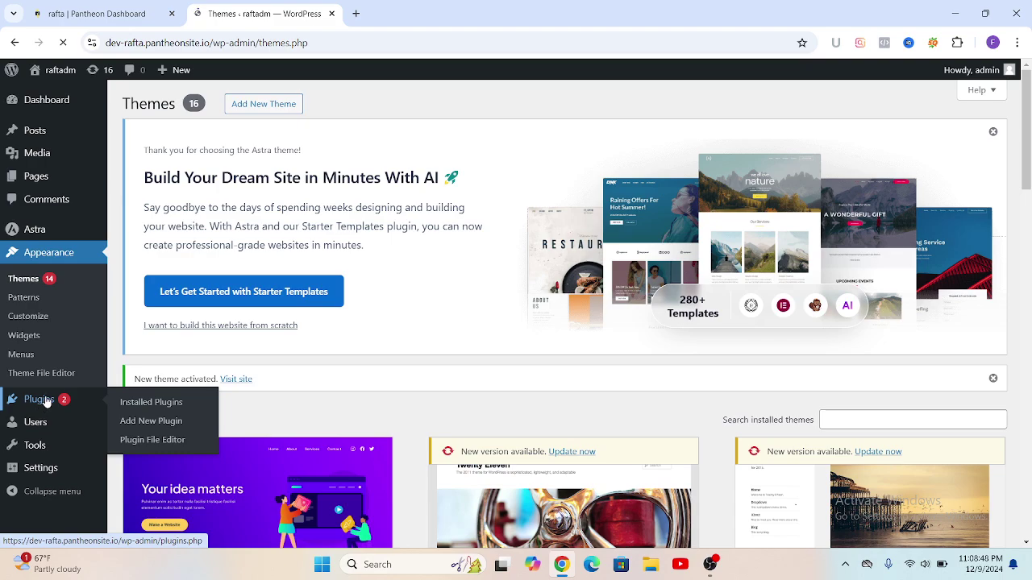
pyautogui.click(148, 422)
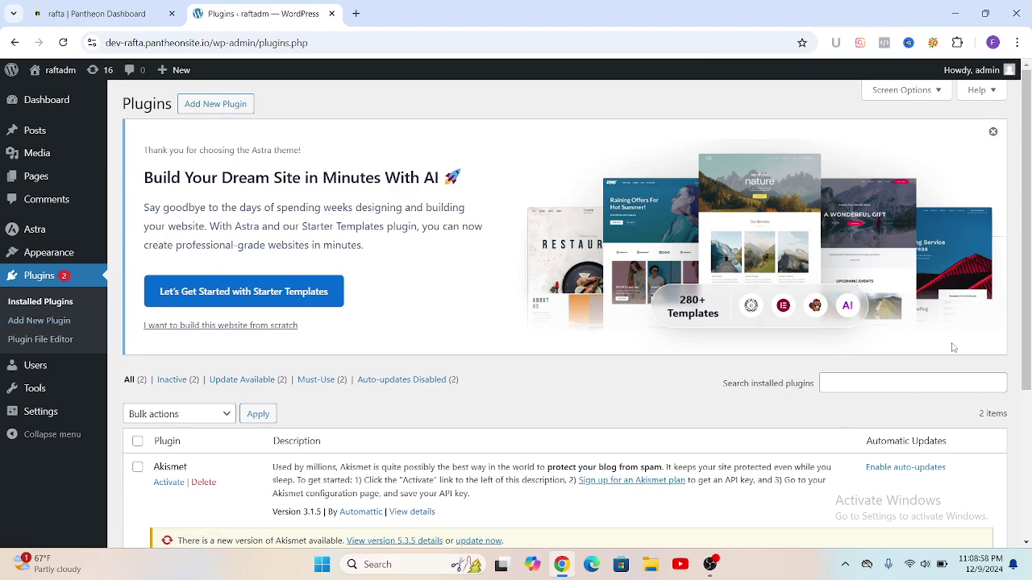
pyautogui.click(826, 383)
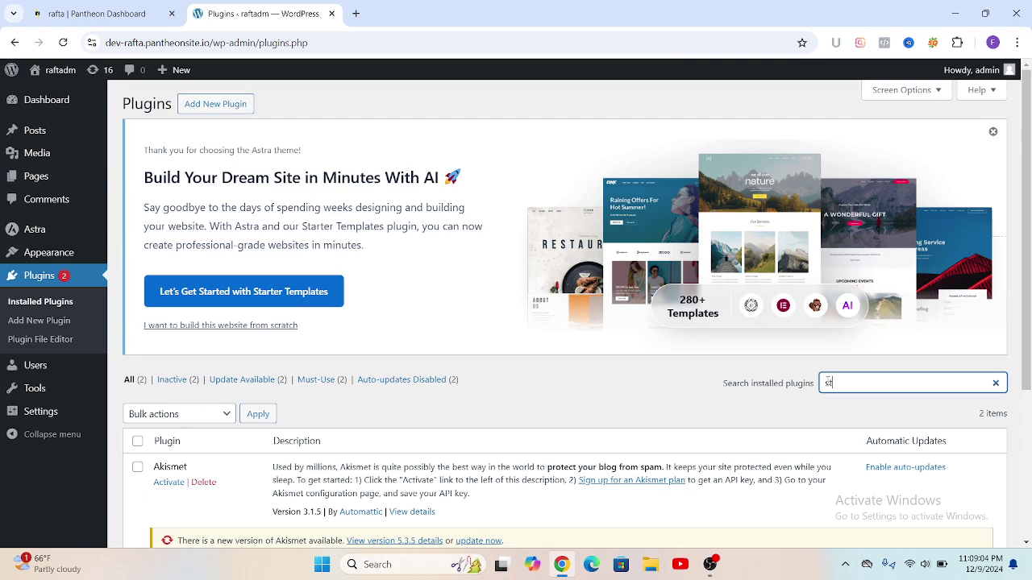
pyautogui.write('star')
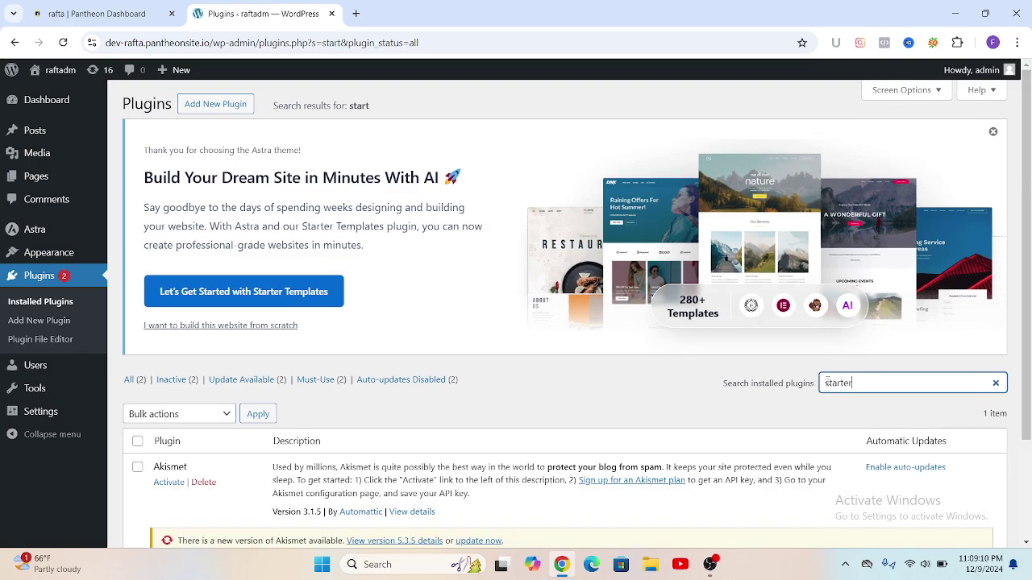
pyautogui.write('ter')
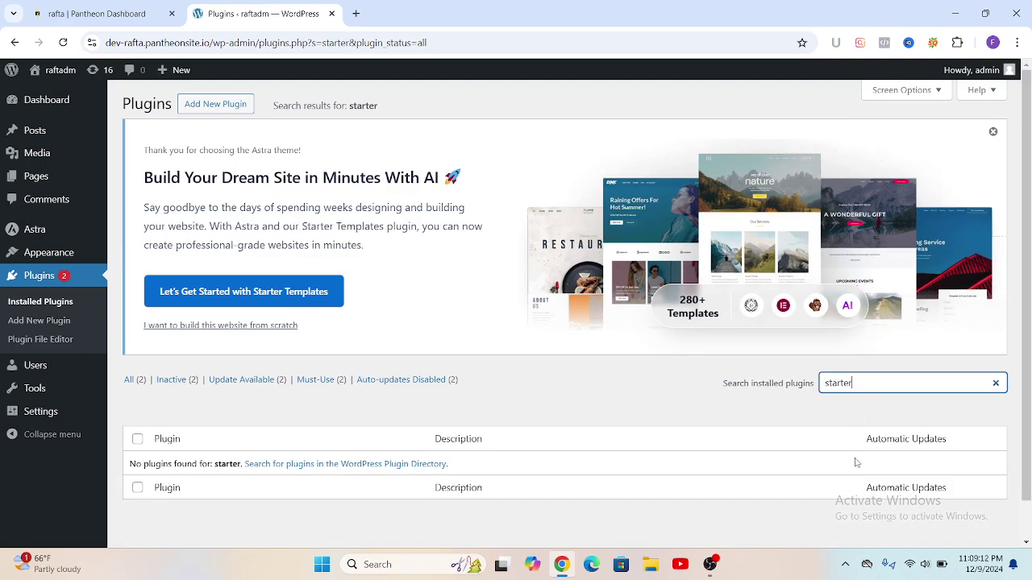
pyautogui.scroll(-1, 713, 468)
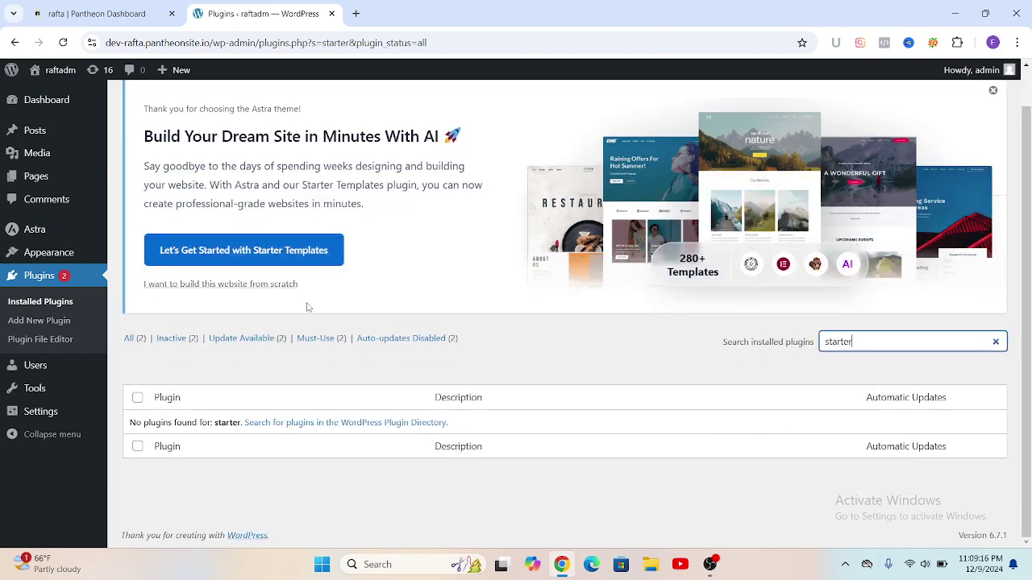
pyautogui.click(62, 306)
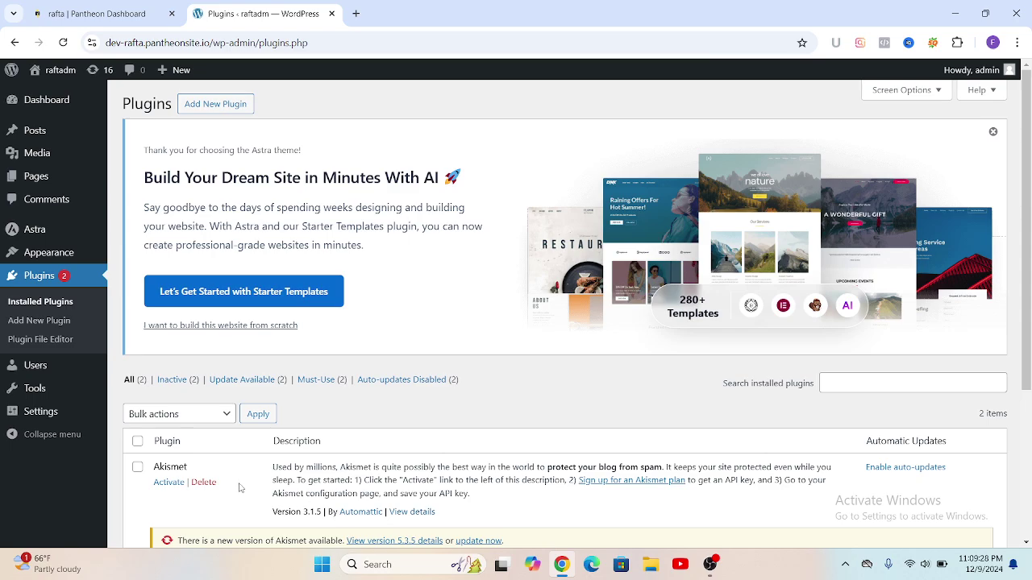
# Step: Search the installed plugins again for Starter Templates, find none, and go to Add New Plugin
pyautogui.click(834, 383)
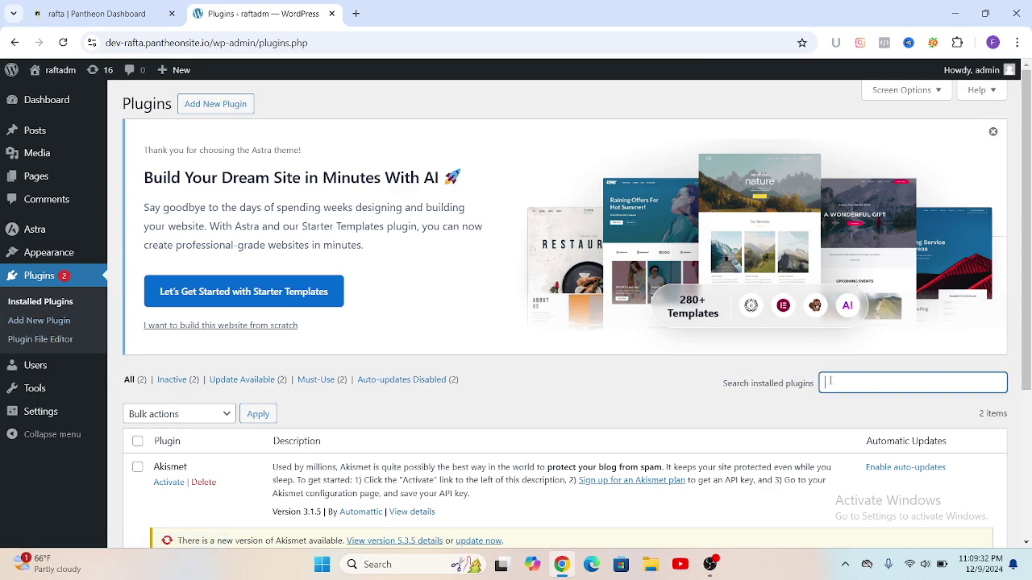
pyautogui.write('starter te')
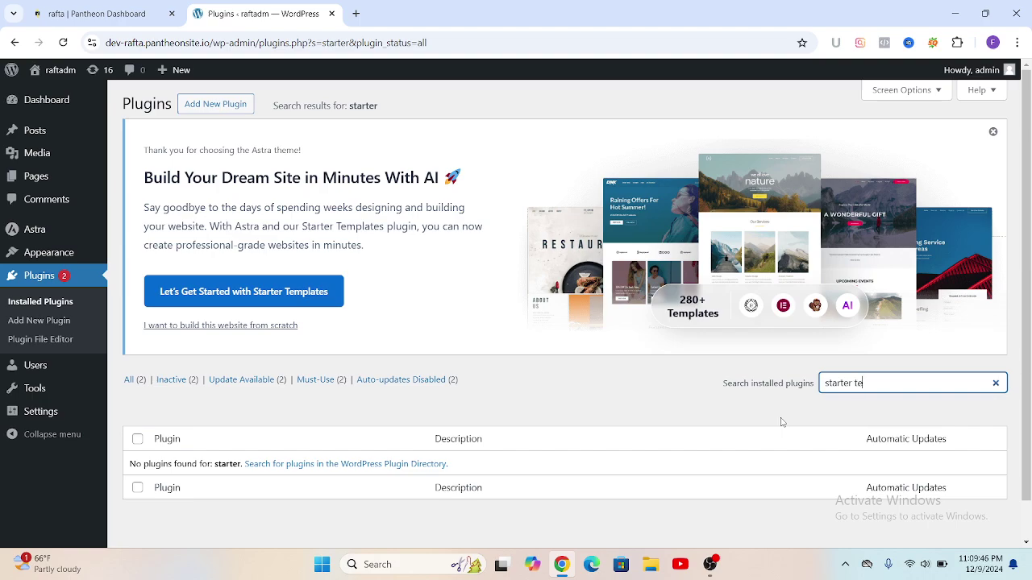
pyautogui.write('m')
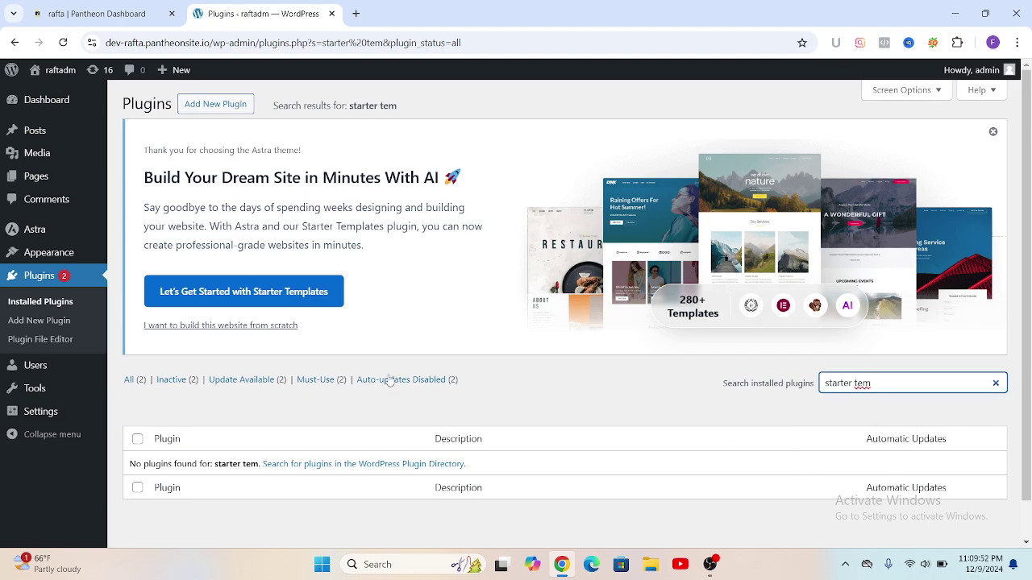
pyautogui.click(199, 107)
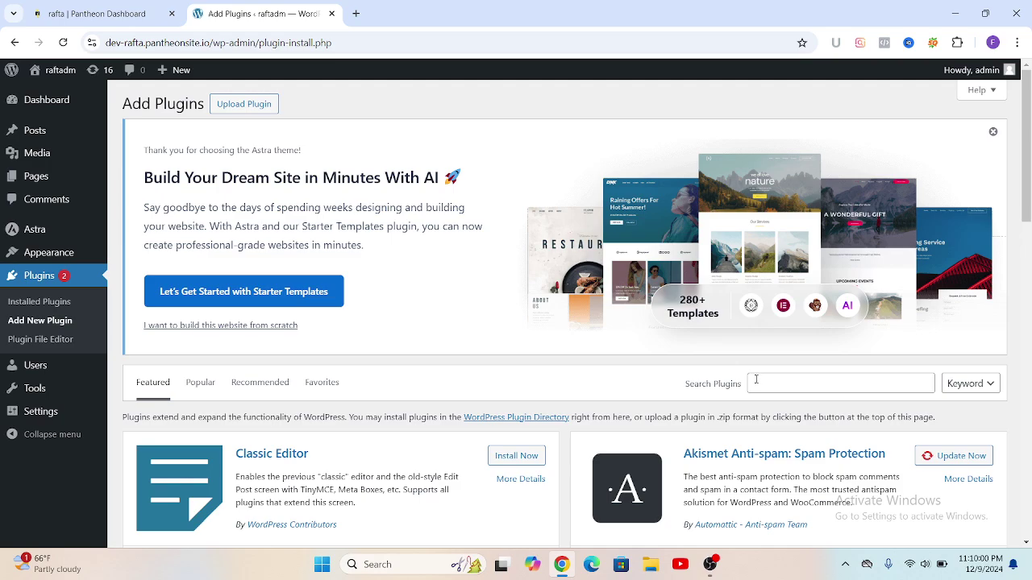
# Step: Search the plugin directory for 'sta', then install and activate Starter Templates 4.4.9
pyautogui.click(756, 382)
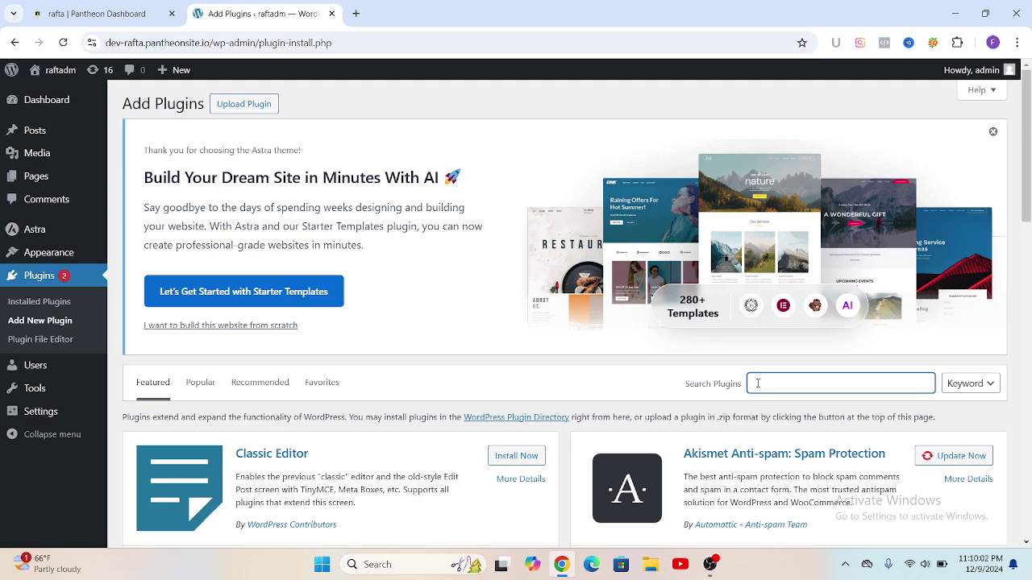
pyautogui.write('starter')
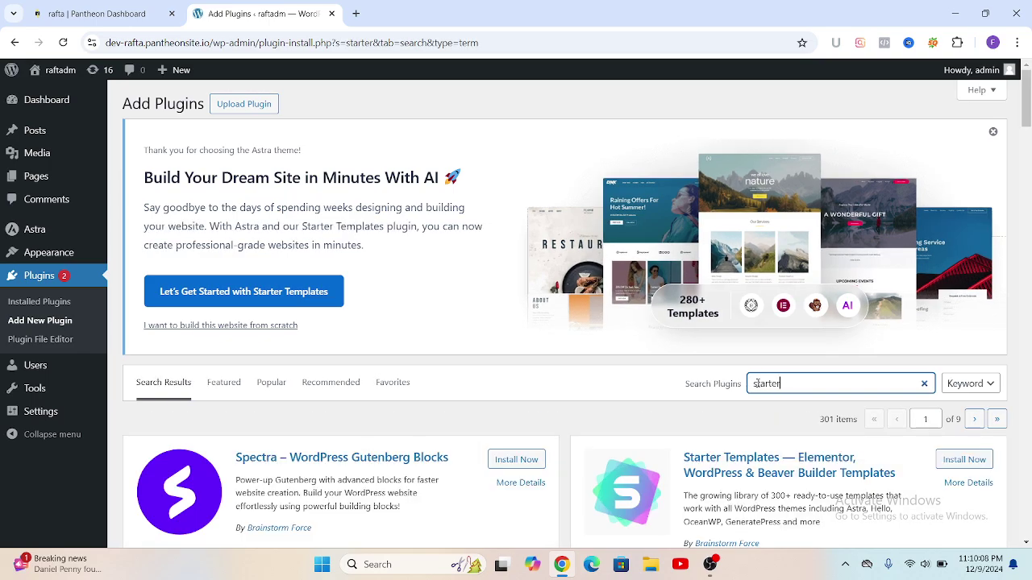
pyautogui.scroll(-3, 797, 445)
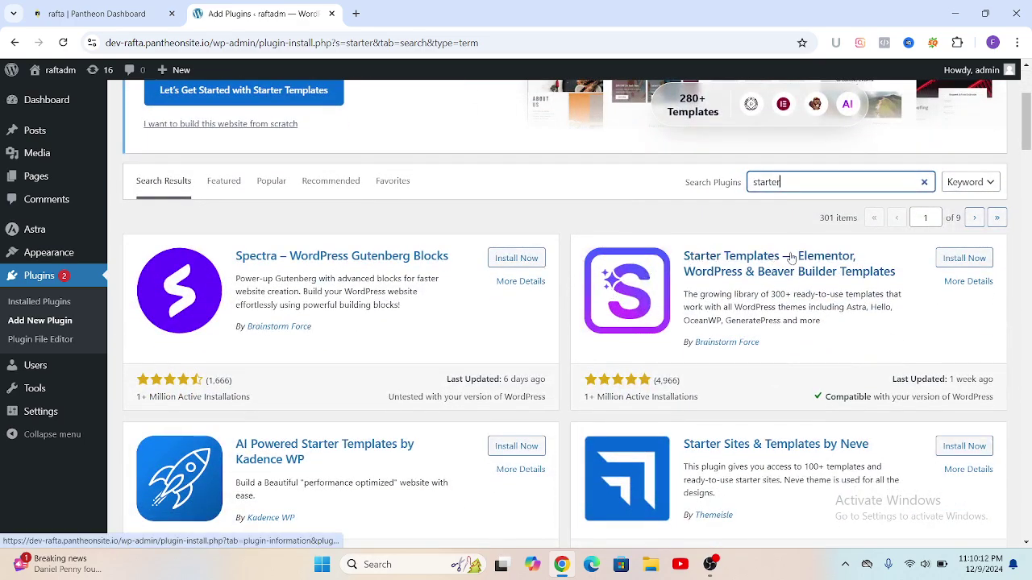
pyautogui.click(961, 261)
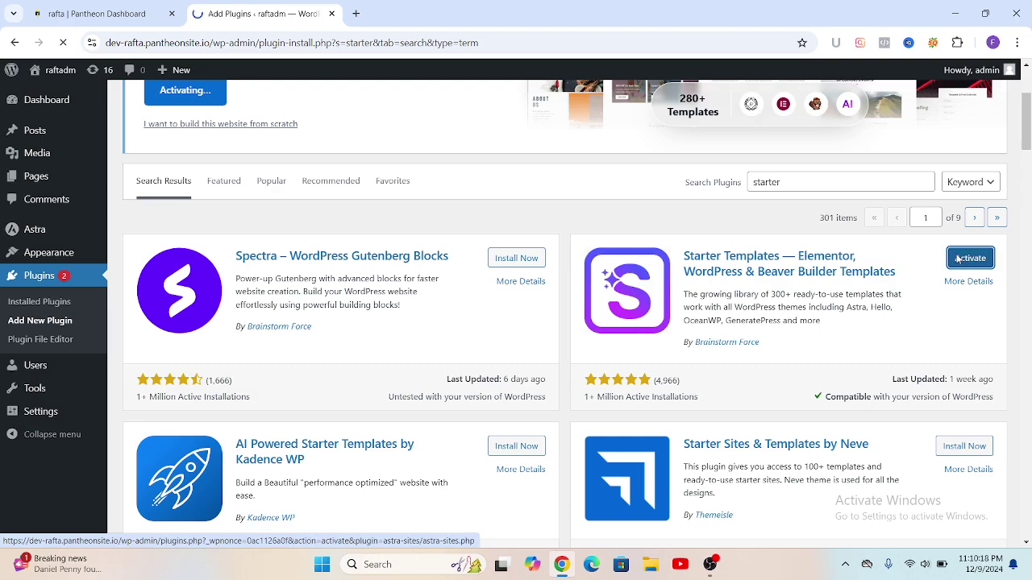
pyautogui.click(972, 260)
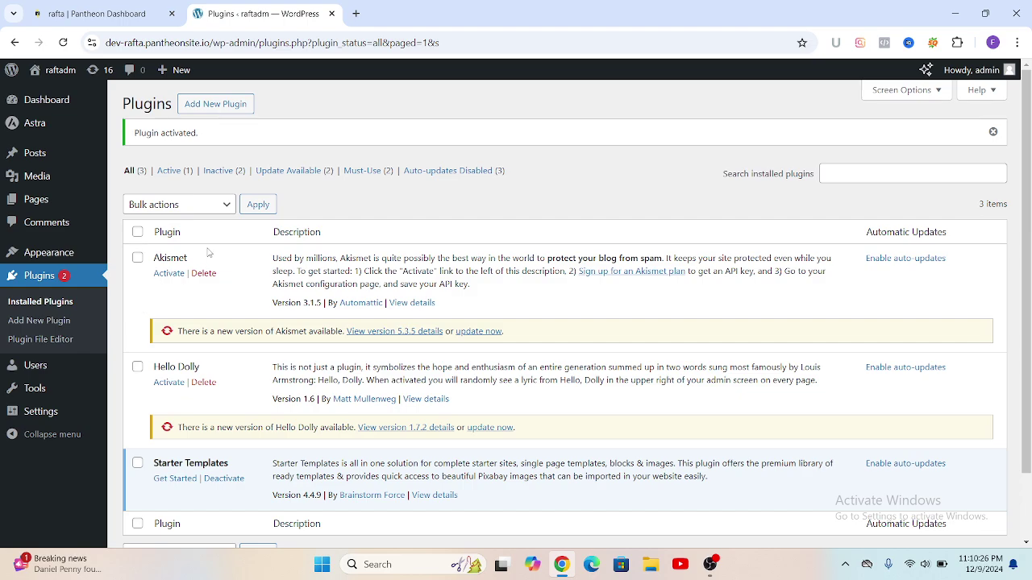
pyautogui.scroll(-2, 208, 258)
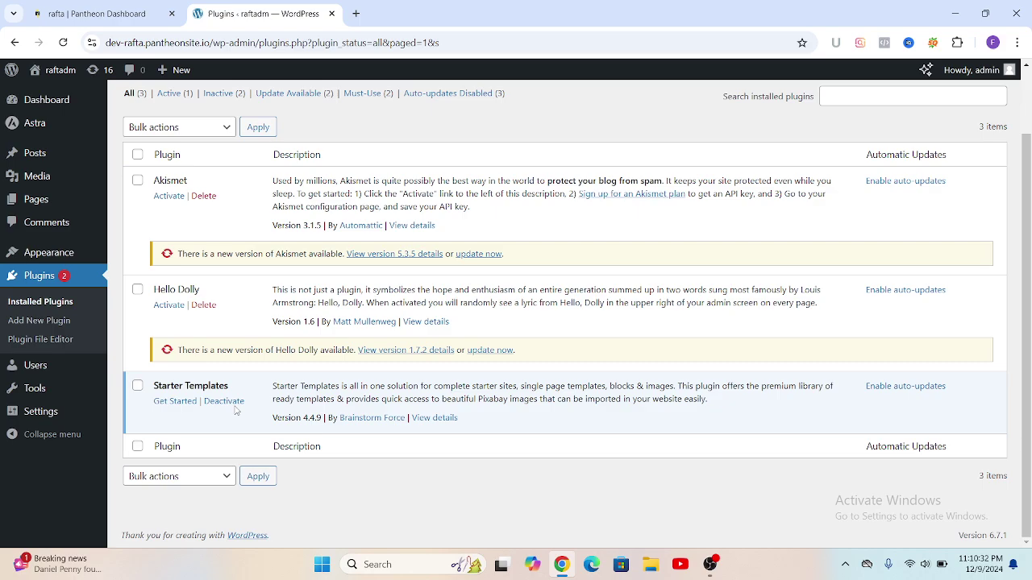
# Step: Launch the Starter Templates setup and choose Elementor as the page builder
pyautogui.click(172, 402)
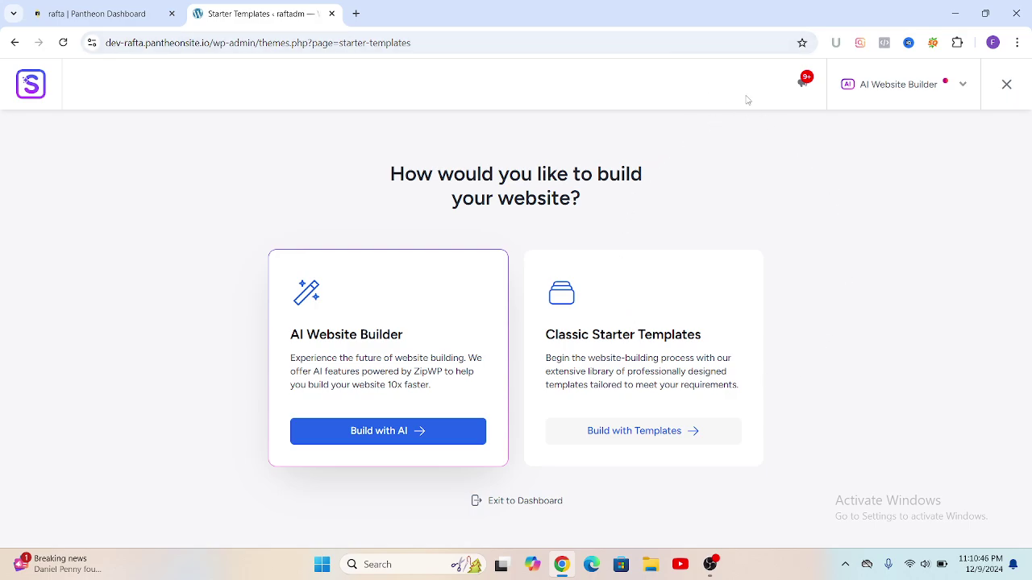
pyautogui.click(964, 86)
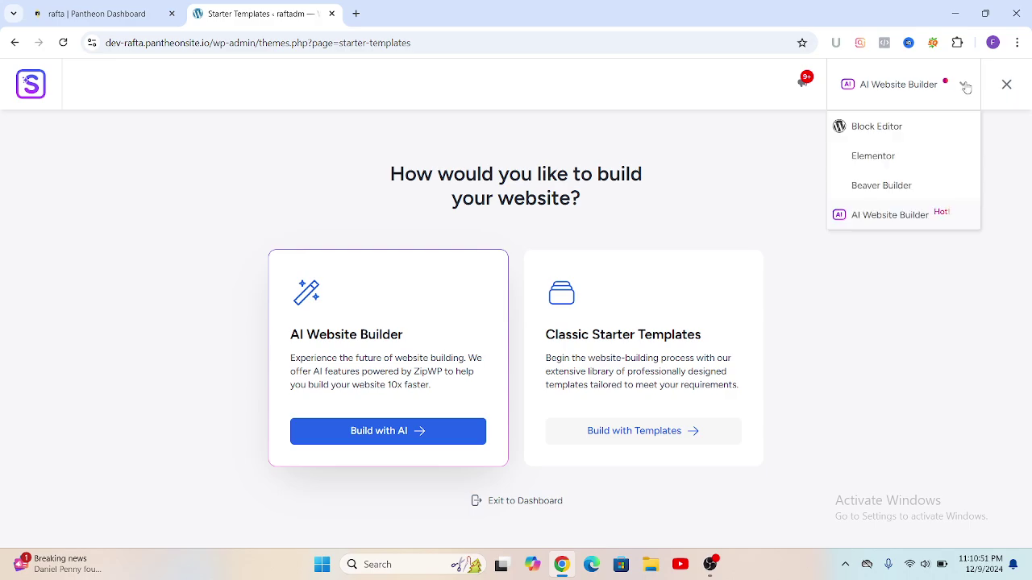
pyautogui.click(873, 156)
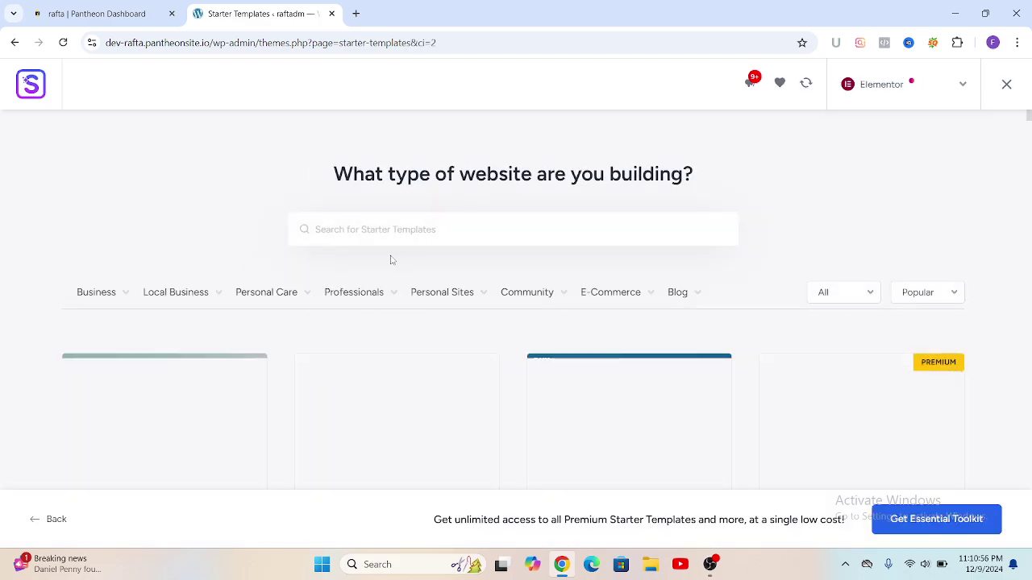
# Step: Filter the template library to Business > Agency and browse the Agency templates
pyautogui.scroll(-3, 403, 250)
pyautogui.scroll(2, 421, 231)
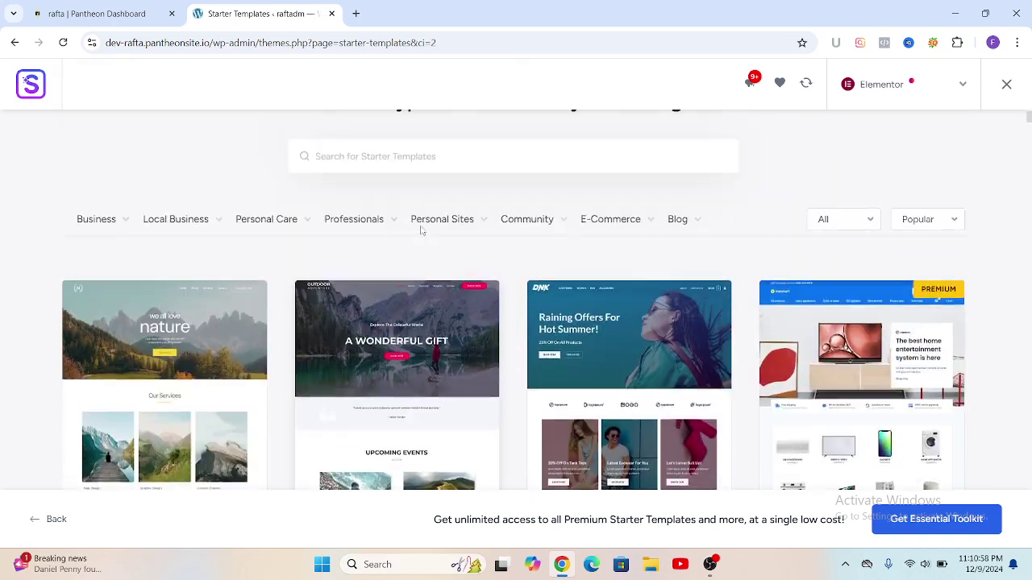
pyautogui.scroll(1, 421, 231)
pyautogui.moveTo(128, 312)
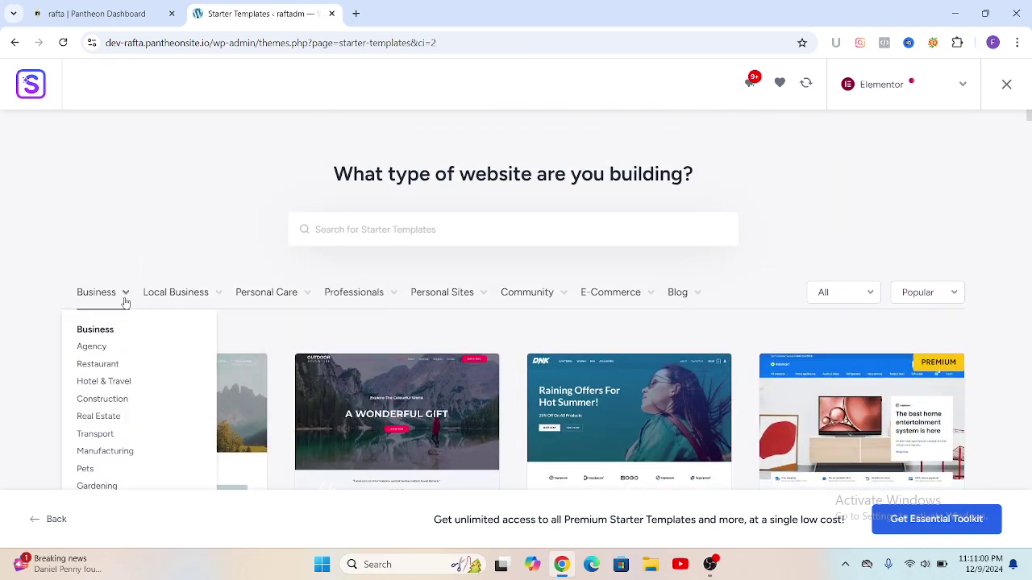
pyautogui.click(124, 295)
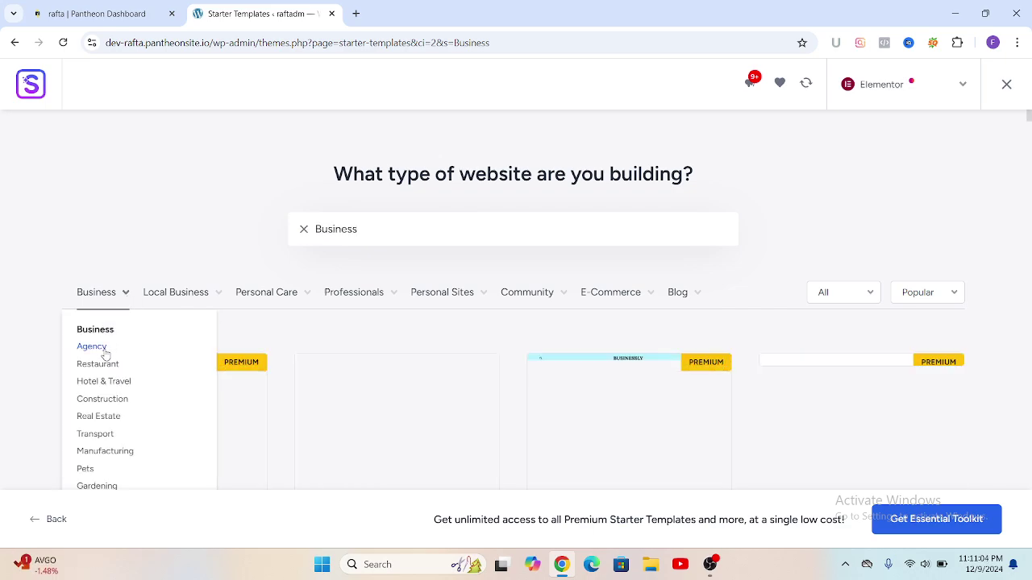
pyautogui.click(101, 353)
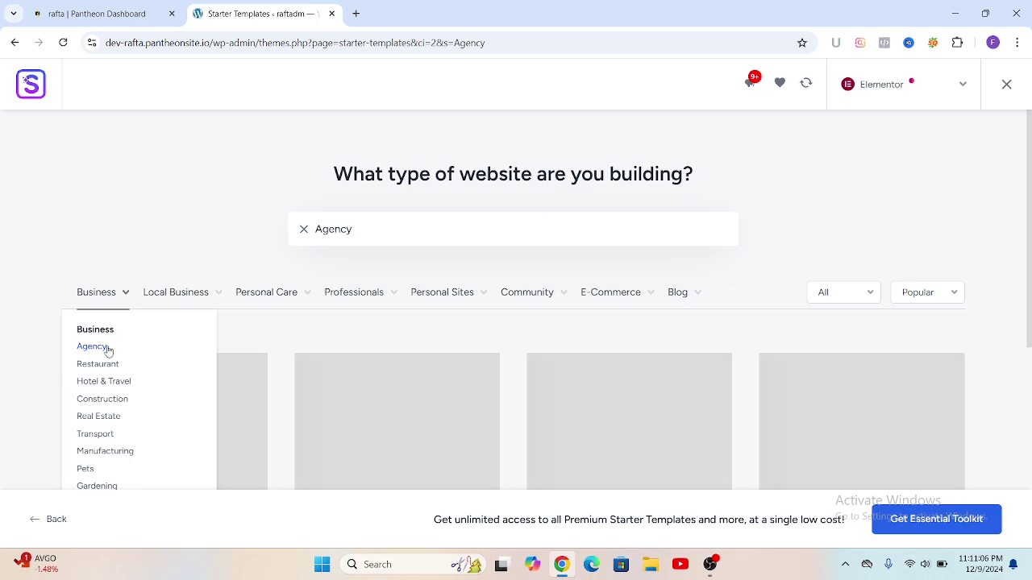
pyautogui.moveTo(266, 306)
pyautogui.scroll(-3, 409, 347)
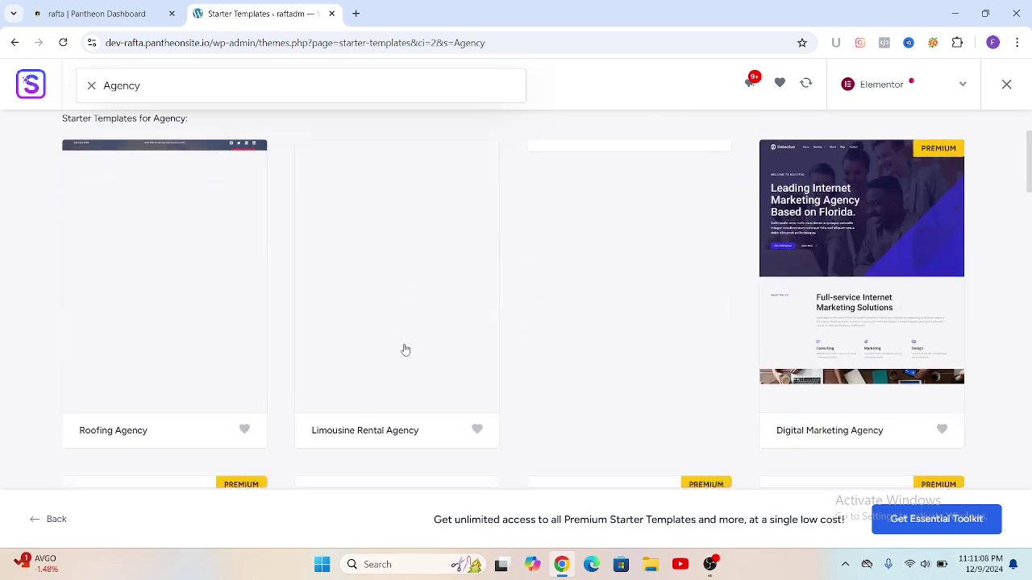
pyautogui.scroll(2, 412, 330)
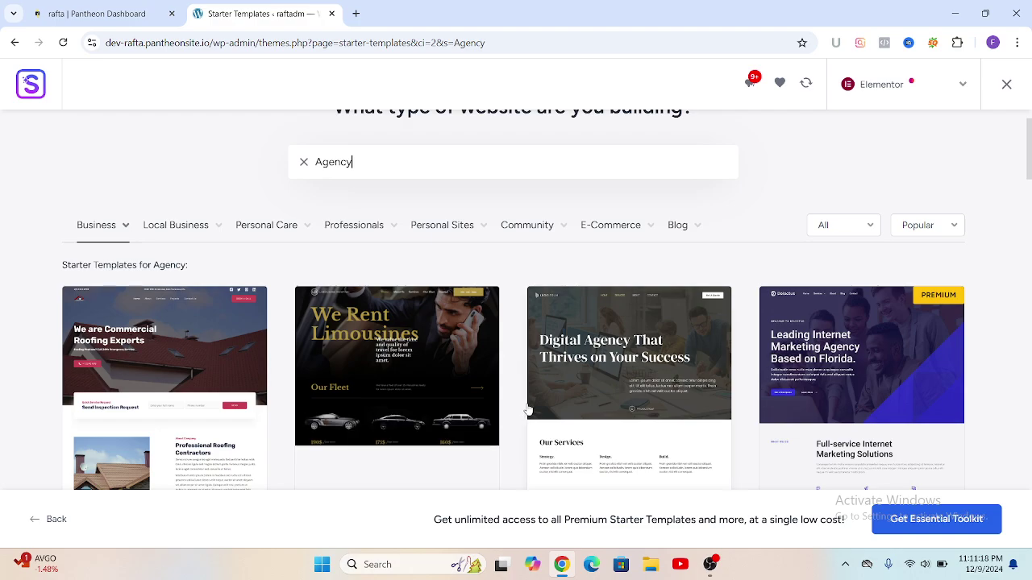
pyautogui.scroll(-1, 536, 403)
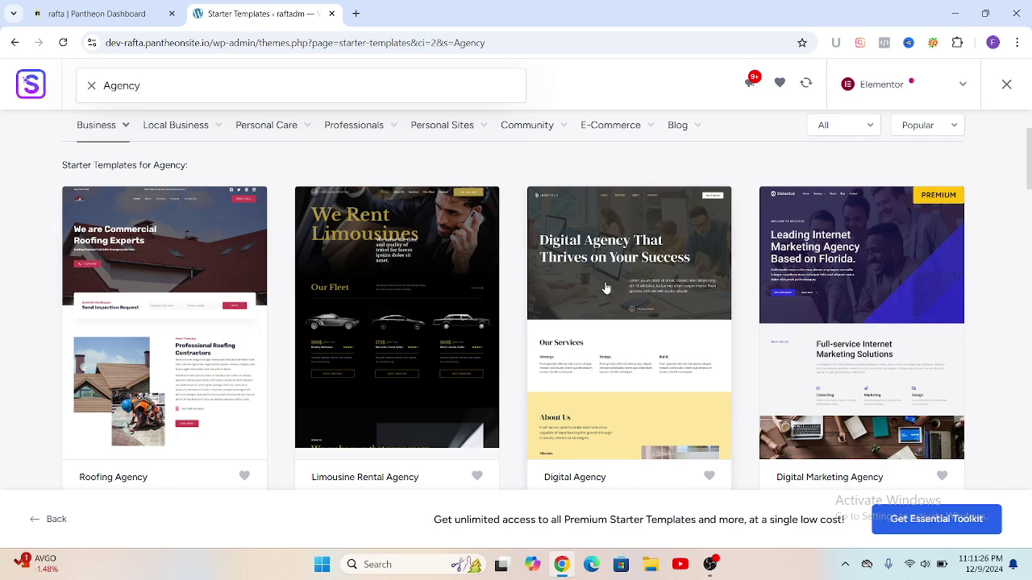
# Step: Pick the Digital Agency template and upload 'Untitled design' as its site logo
pyautogui.click(605, 287)
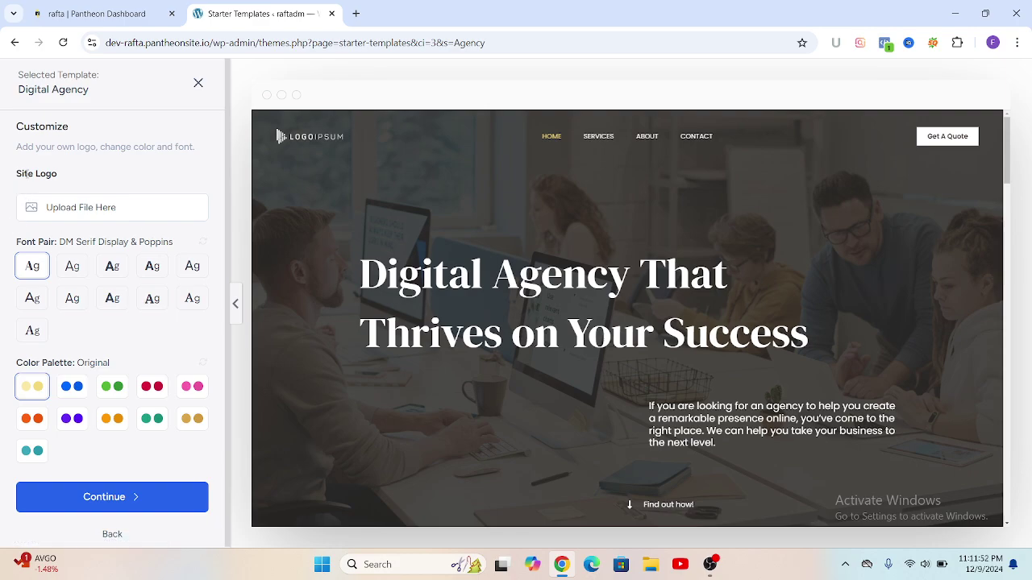
pyautogui.click(58, 213)
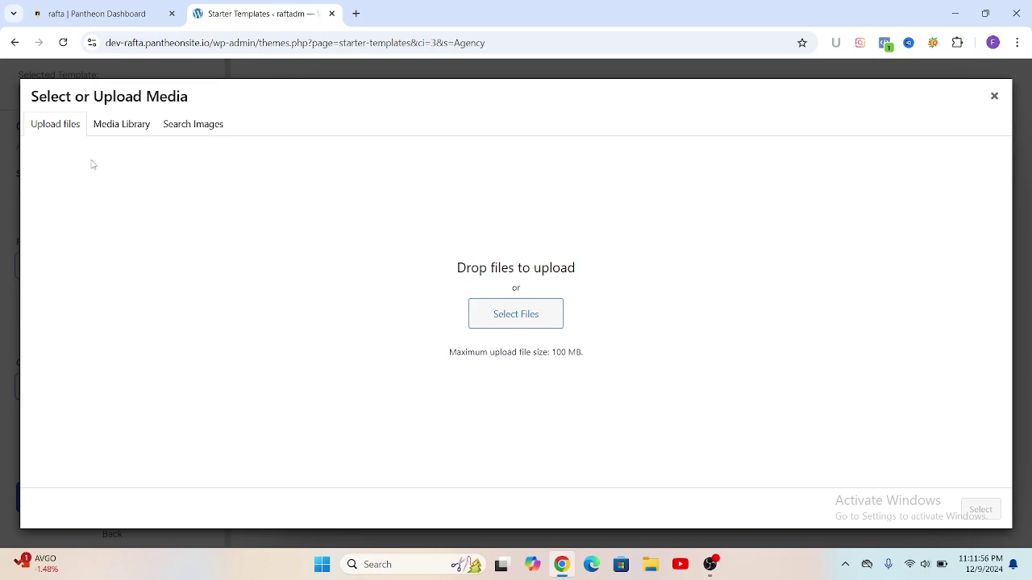
pyautogui.click(509, 322)
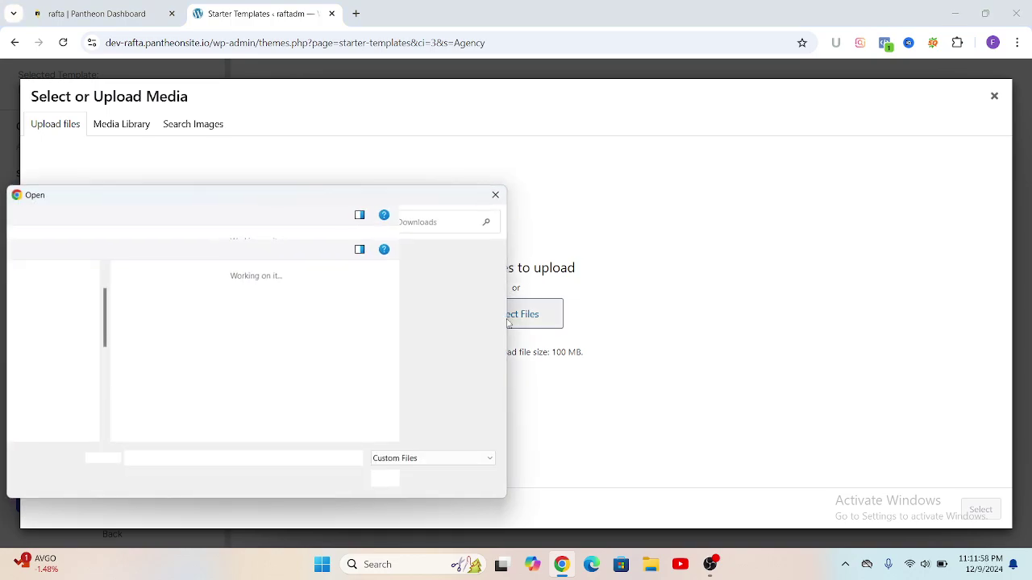
pyautogui.scroll(-3, 383, 361)
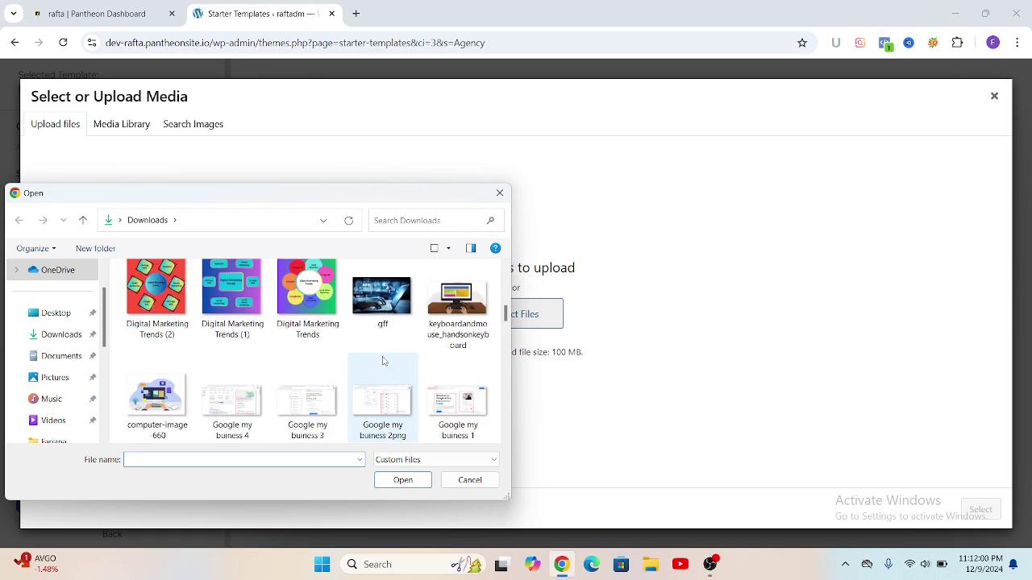
pyautogui.scroll(-3, 383, 361)
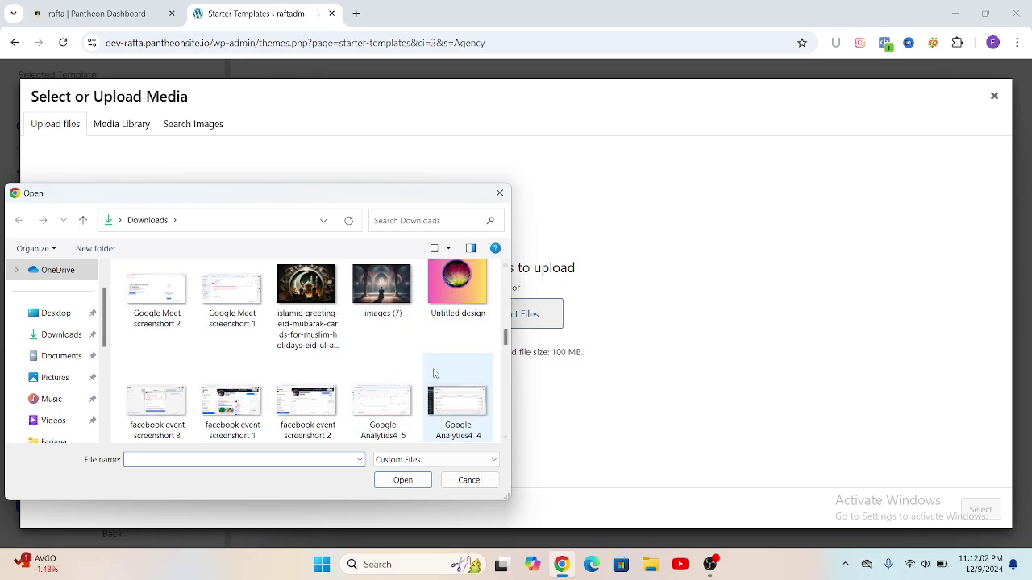
pyautogui.click(457, 286)
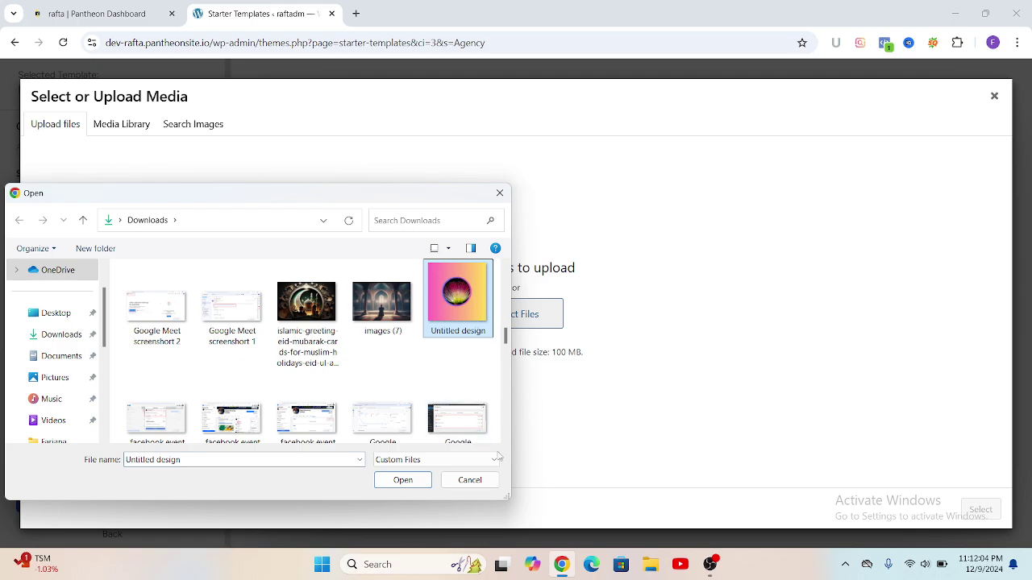
pyautogui.click(403, 479)
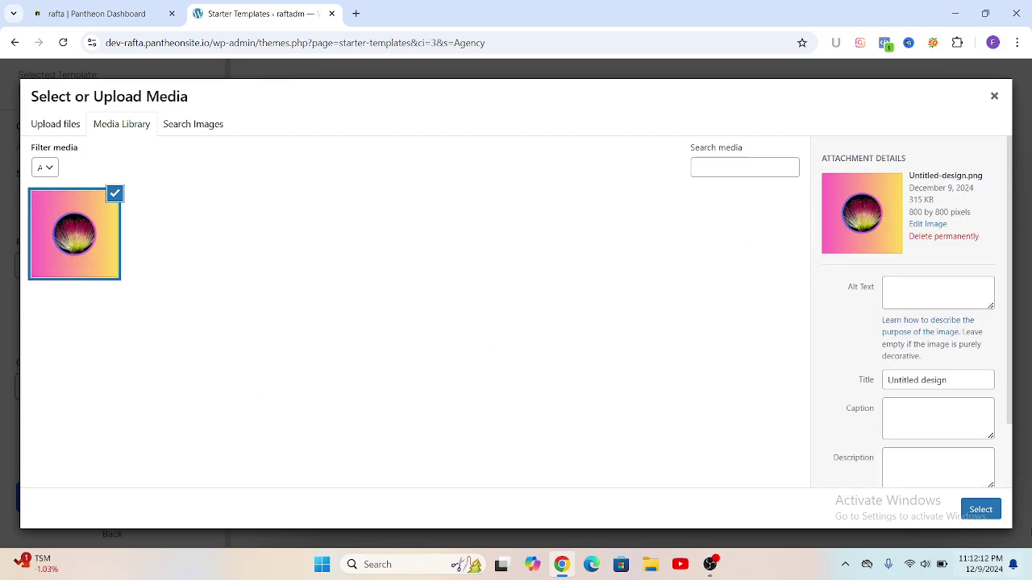
pyautogui.click(980, 511)
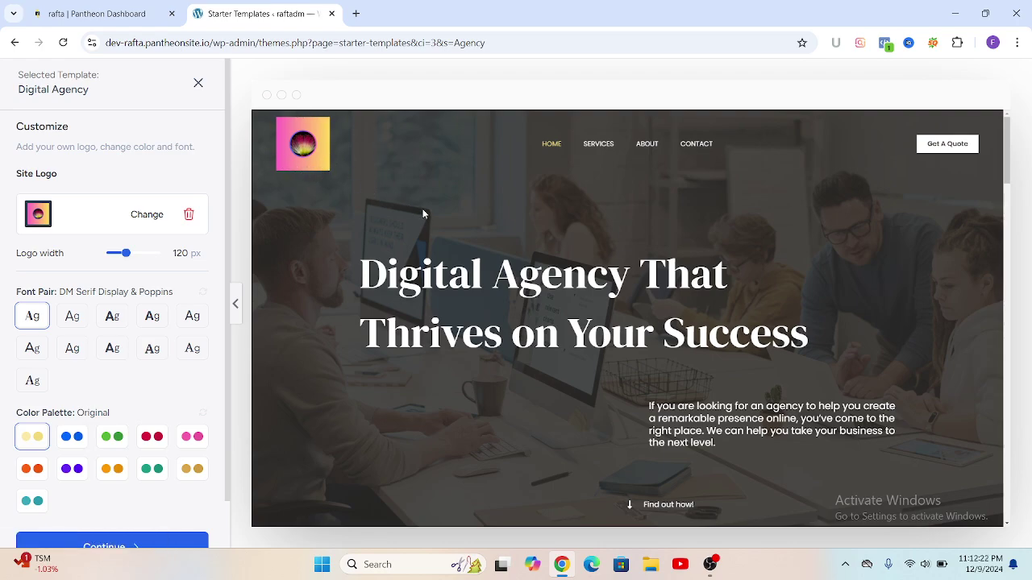
# Step: Try Plus Jakarta Sans & Manrope and Lexend & DM Sans, settling on DM Serif Display & Poppins
pyautogui.scroll(-1, 424, 216)
pyautogui.scroll(1, 416, 257)
pyautogui.click(72, 316)
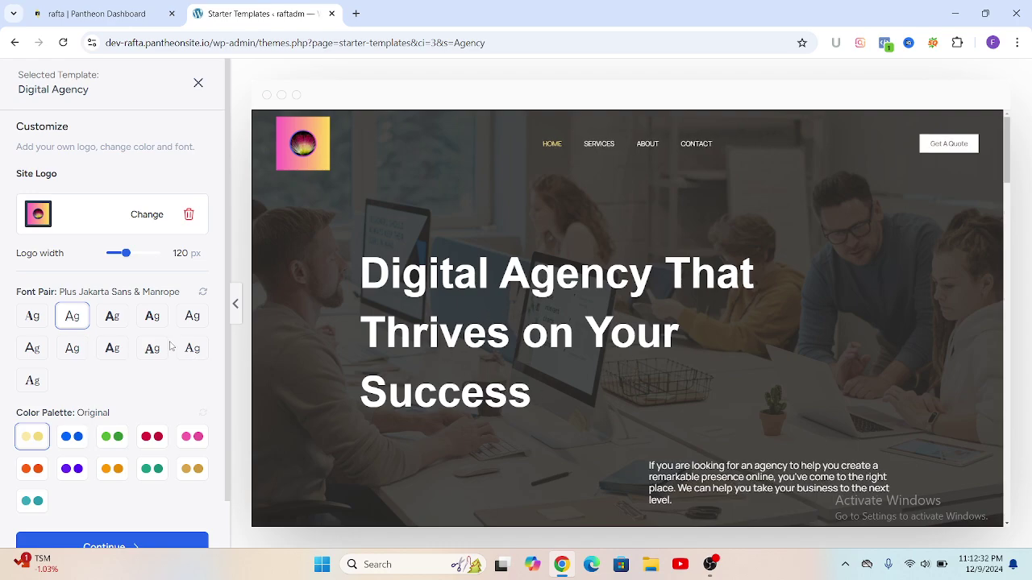
pyautogui.click(114, 320)
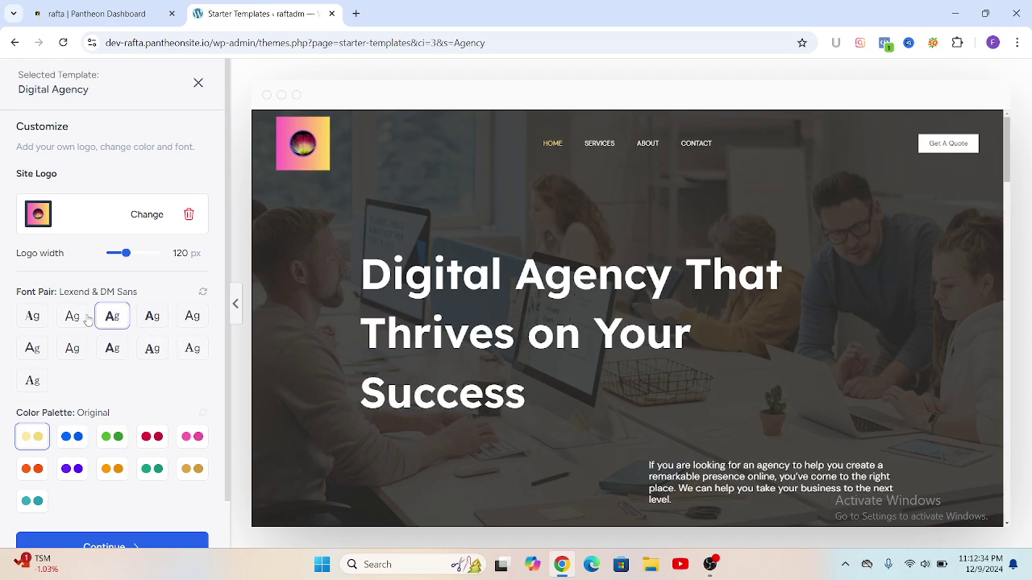
pyautogui.click(37, 319)
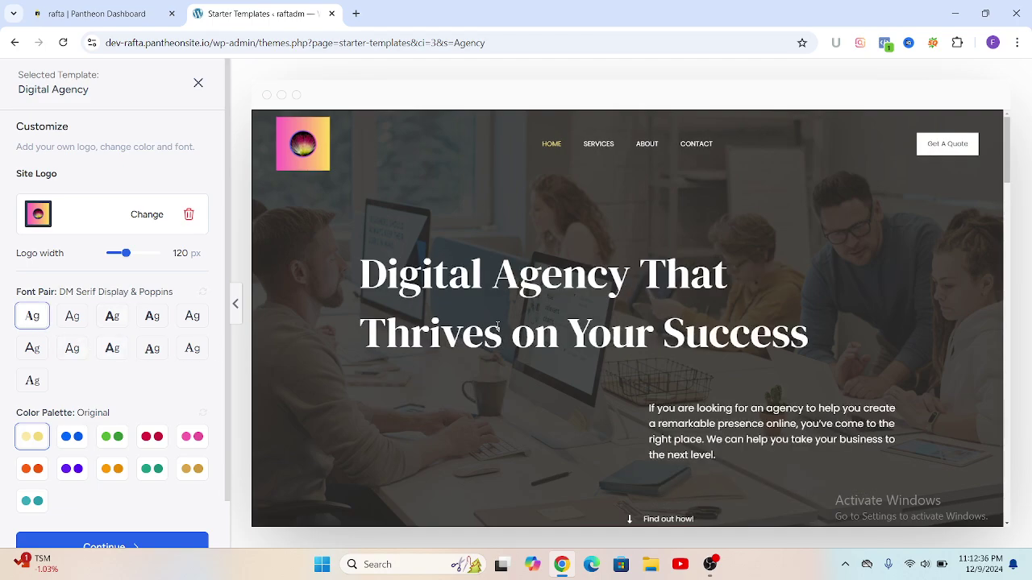
pyautogui.scroll(-3, 626, 367)
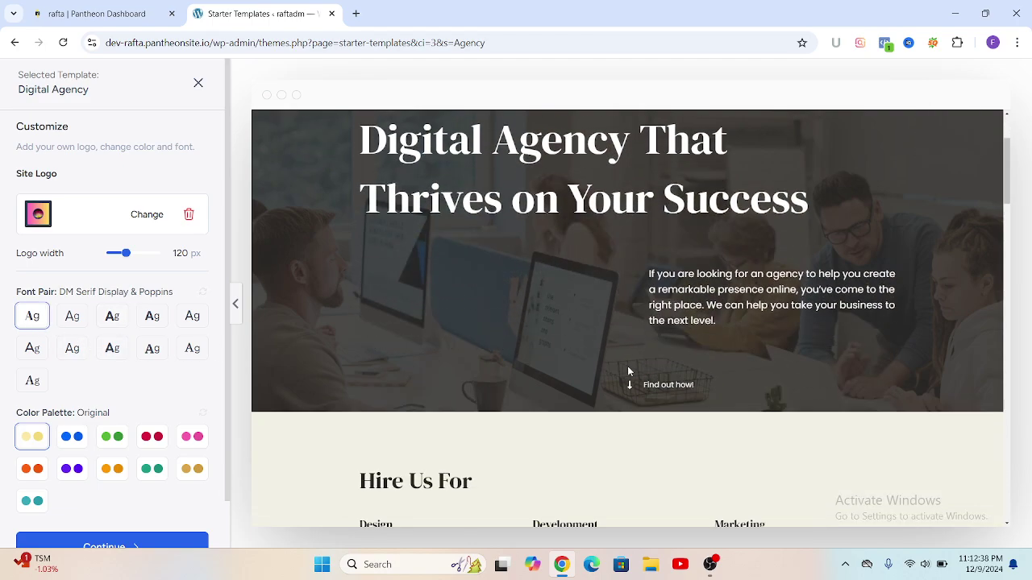
pyautogui.scroll(1, 627, 366)
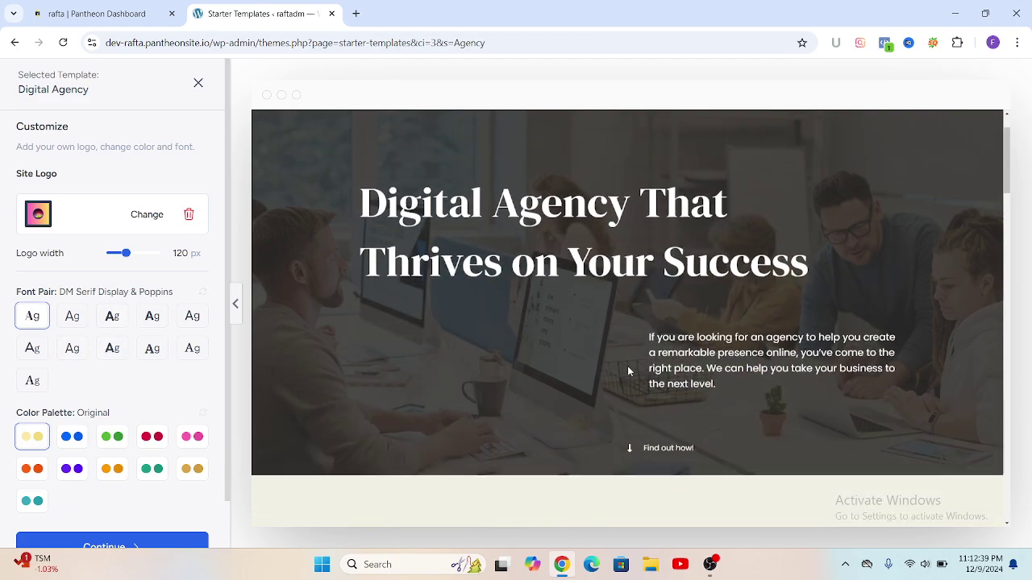
# Step: Preview the blue Style 1 colour palette, then return to the Original palette
pyautogui.click(75, 438)
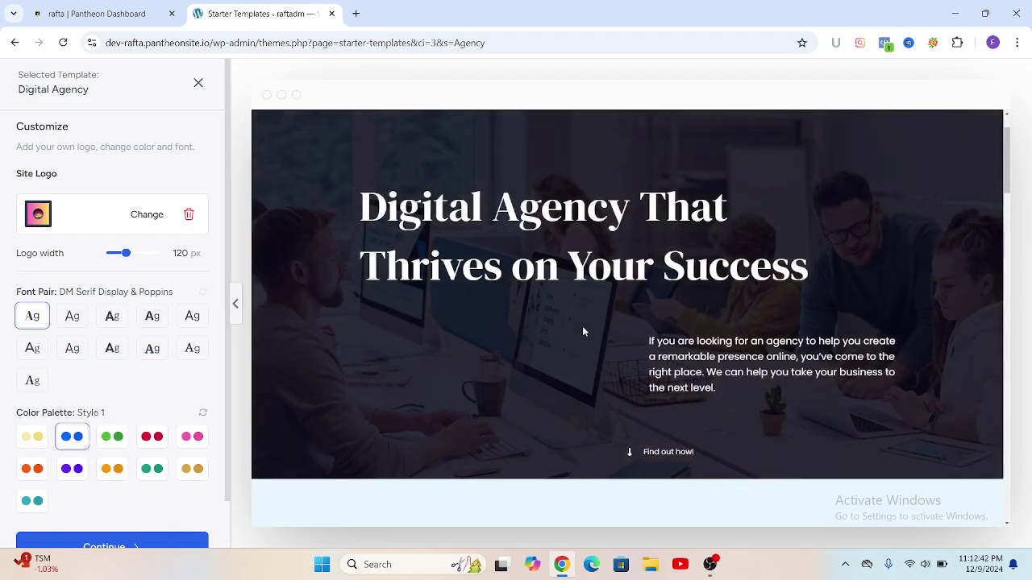
pyautogui.scroll(2, 583, 330)
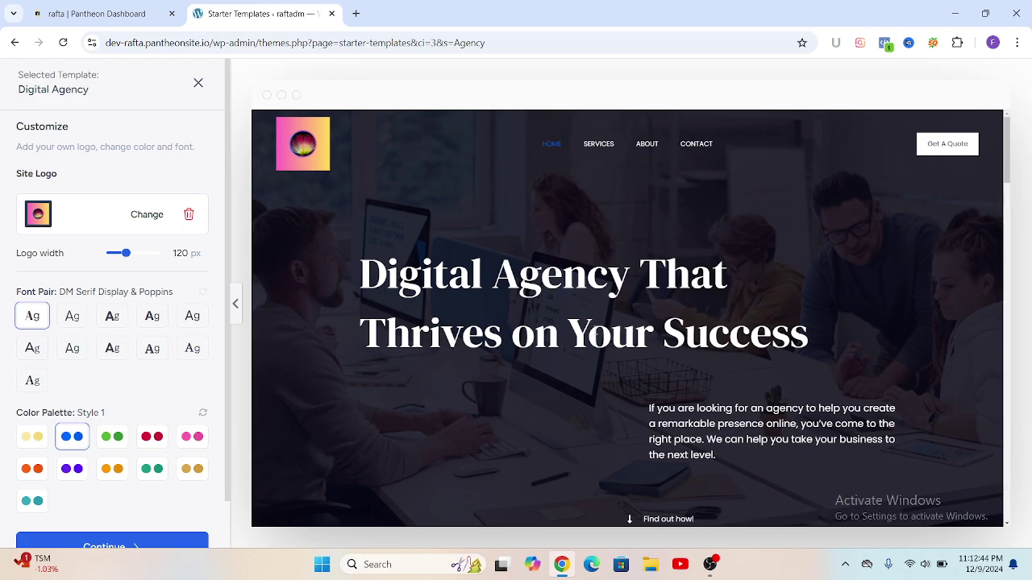
pyautogui.click(33, 439)
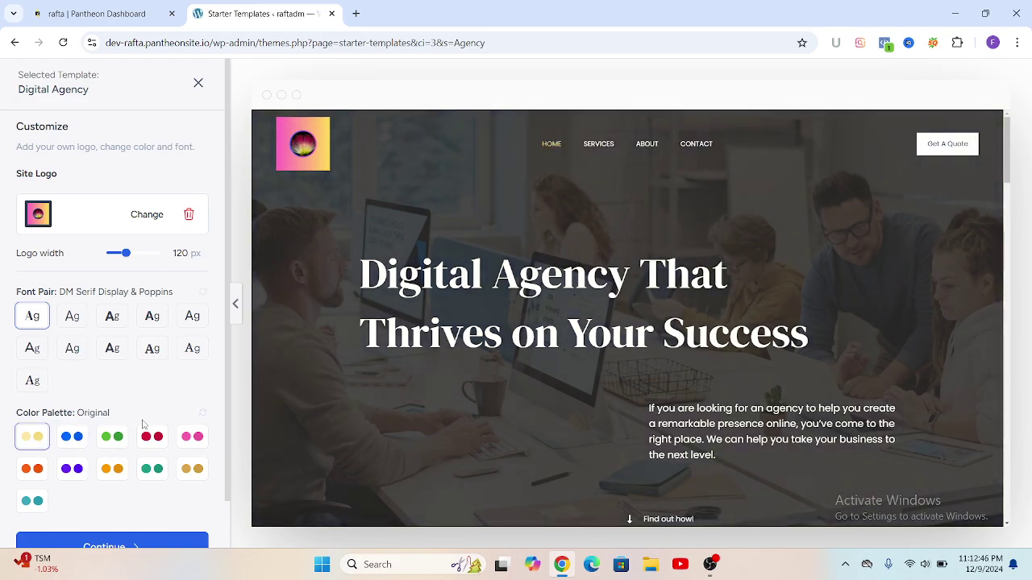
pyautogui.scroll(-4, 476, 369)
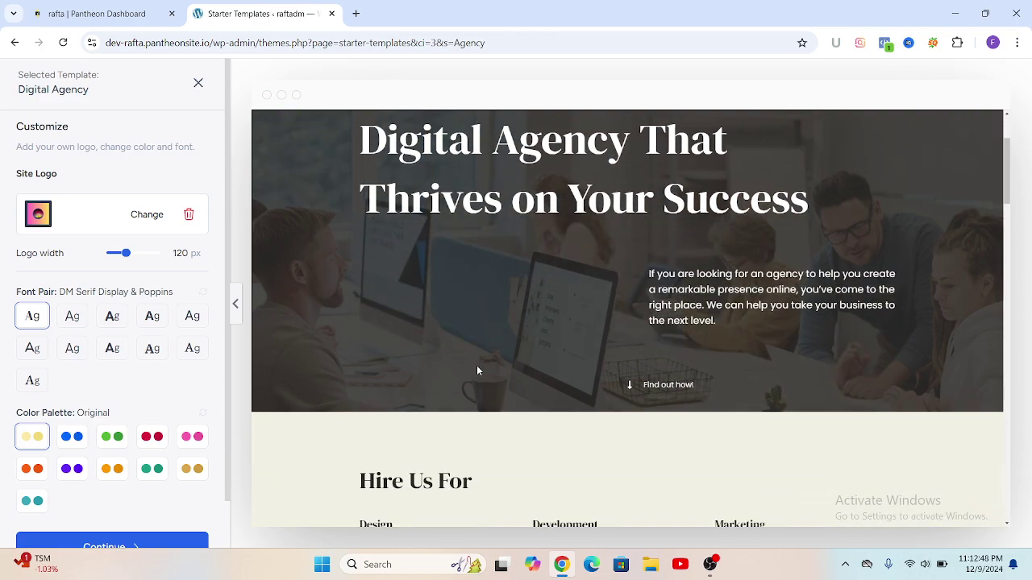
pyautogui.scroll(2, 419, 379)
pyautogui.scroll(-1, 175, 341)
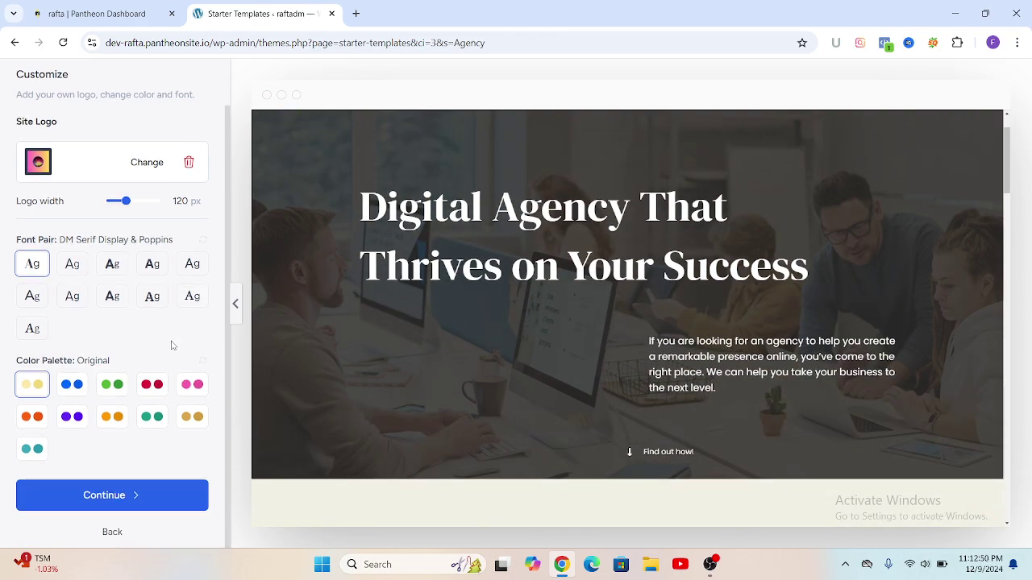
# Step: Continue past customizing and keep the default features to reach the final step
pyautogui.click(116, 499)
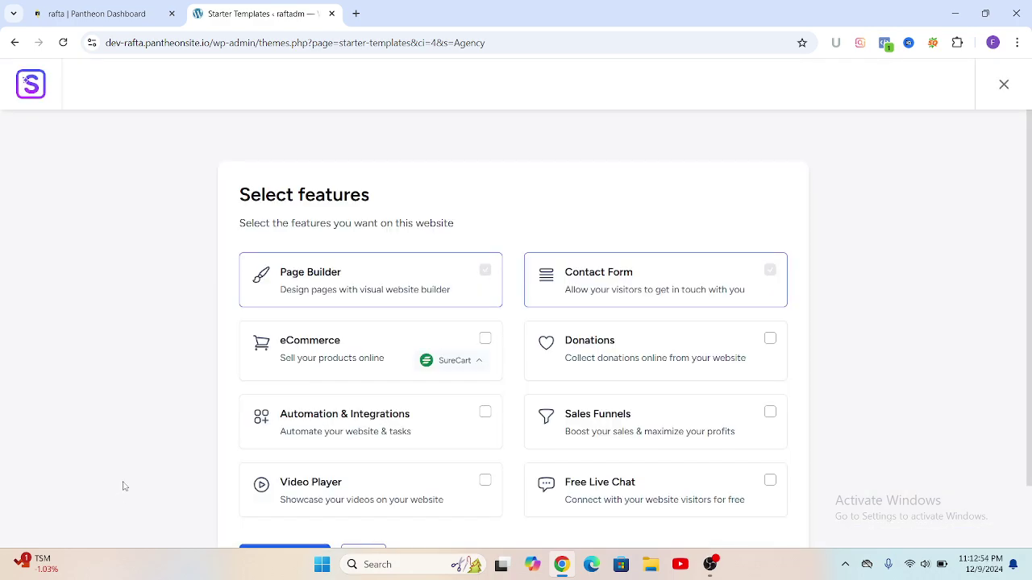
pyautogui.scroll(-1, 382, 278)
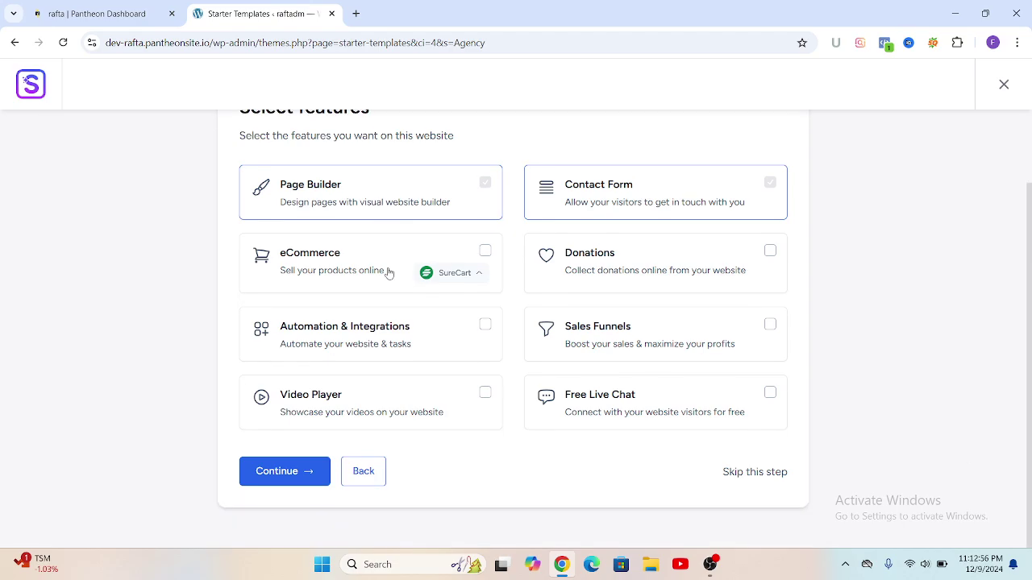
pyautogui.click(279, 477)
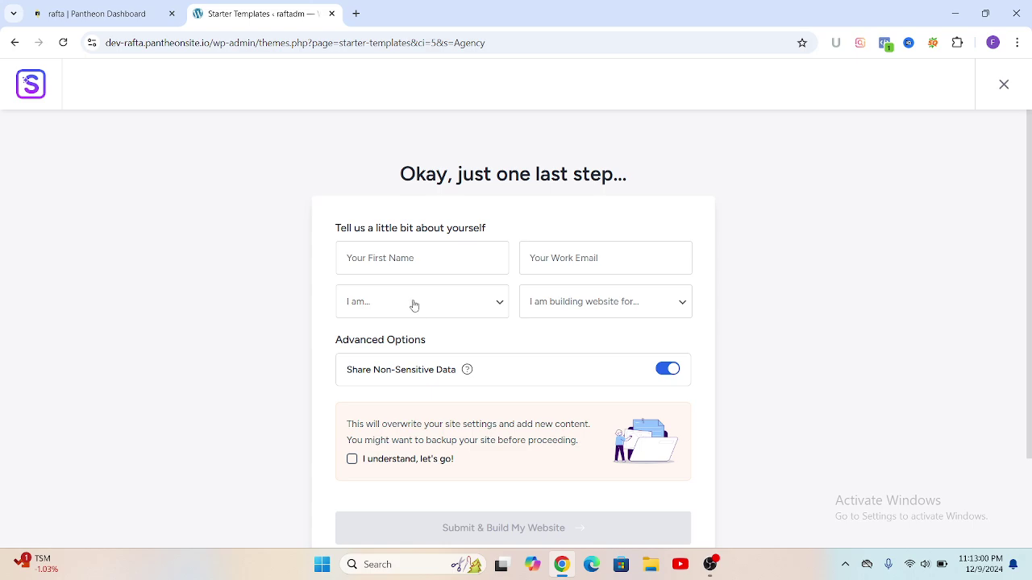
# Step: Fill in the first name, set experience level Beginner and site for Myself/My Company
pyautogui.click(347, 258)
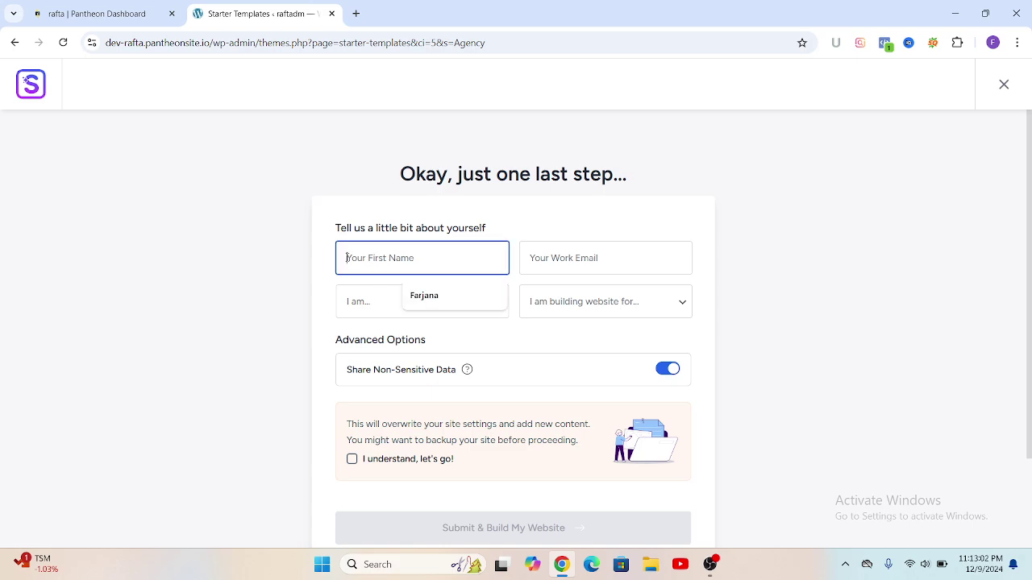
pyautogui.click(425, 297)
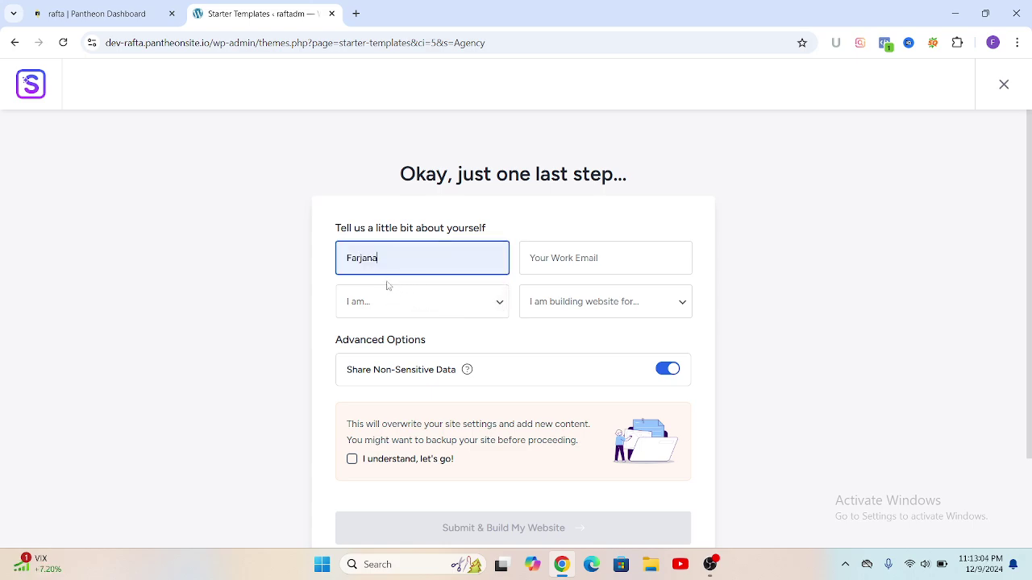
pyautogui.click(502, 306)
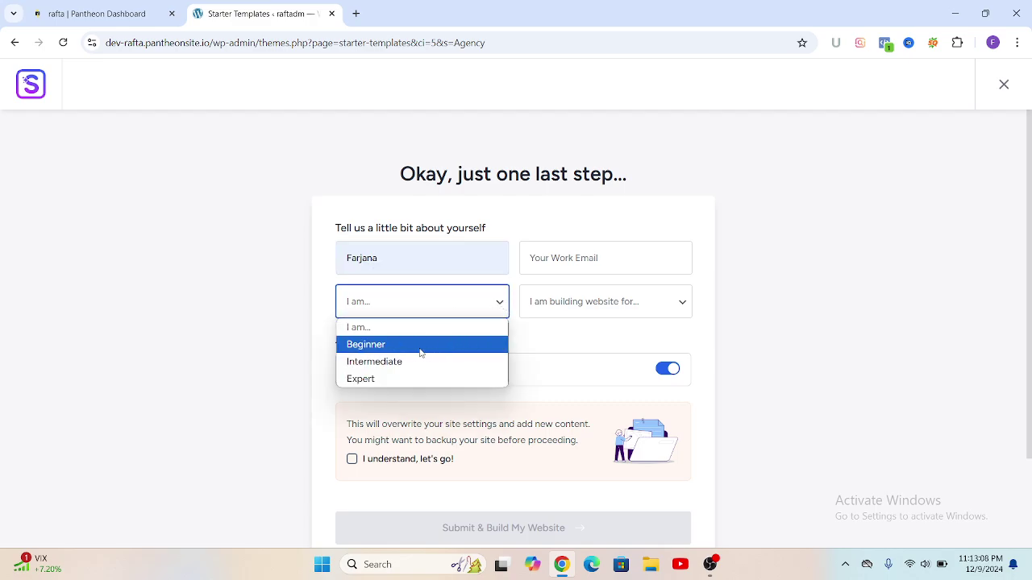
pyautogui.click(382, 350)
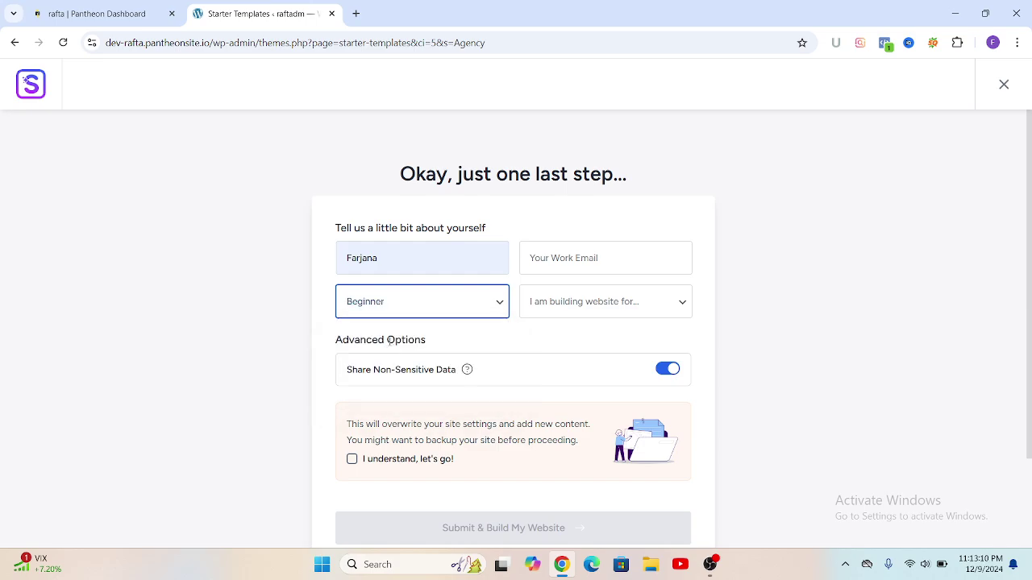
pyautogui.click(682, 308)
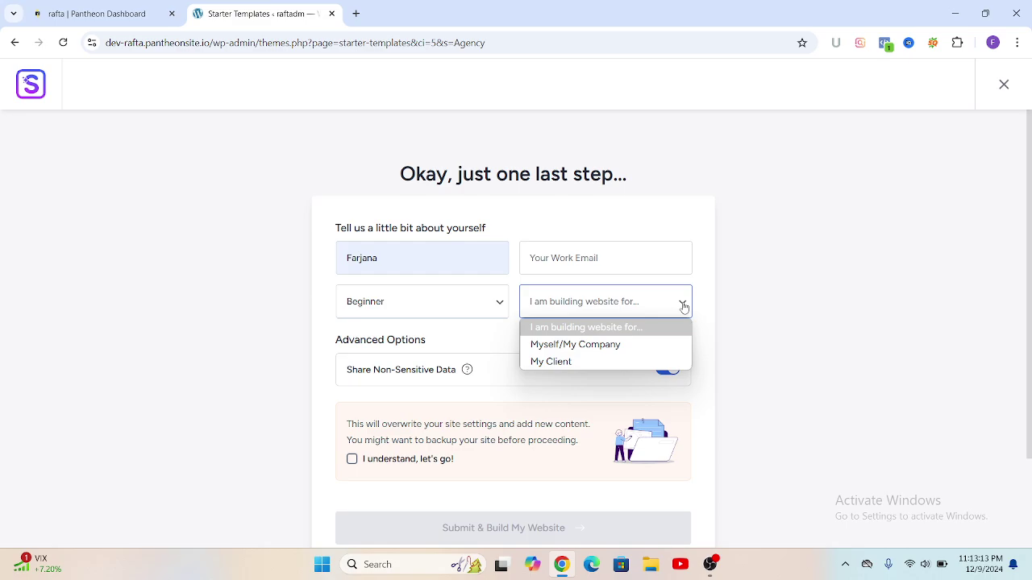
pyautogui.click(551, 347)
# Step: Enter the work e-mail, acknowledge the overwrite warning, and submit to build the website
pyautogui.click(532, 258)
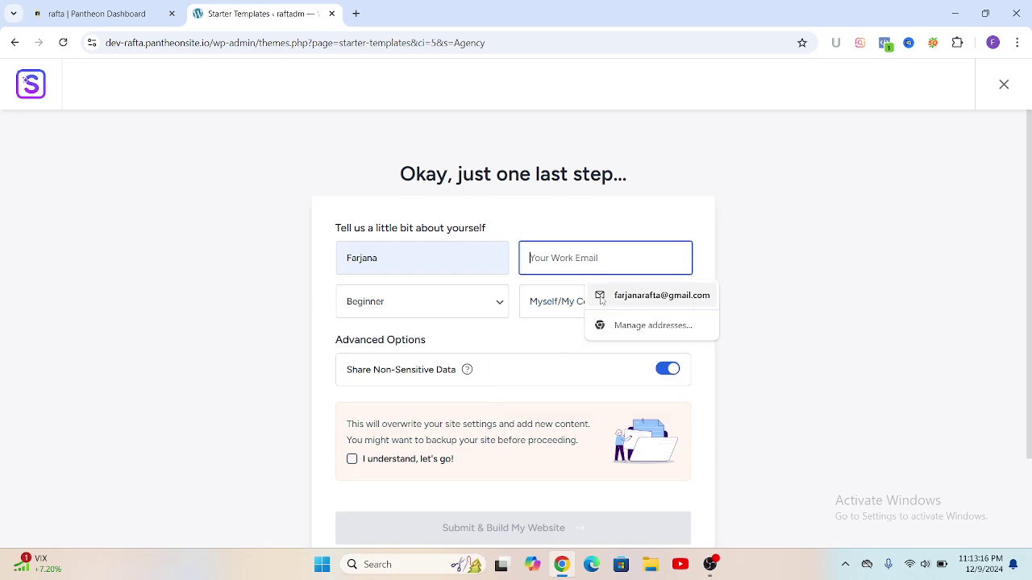
pyautogui.click(638, 298)
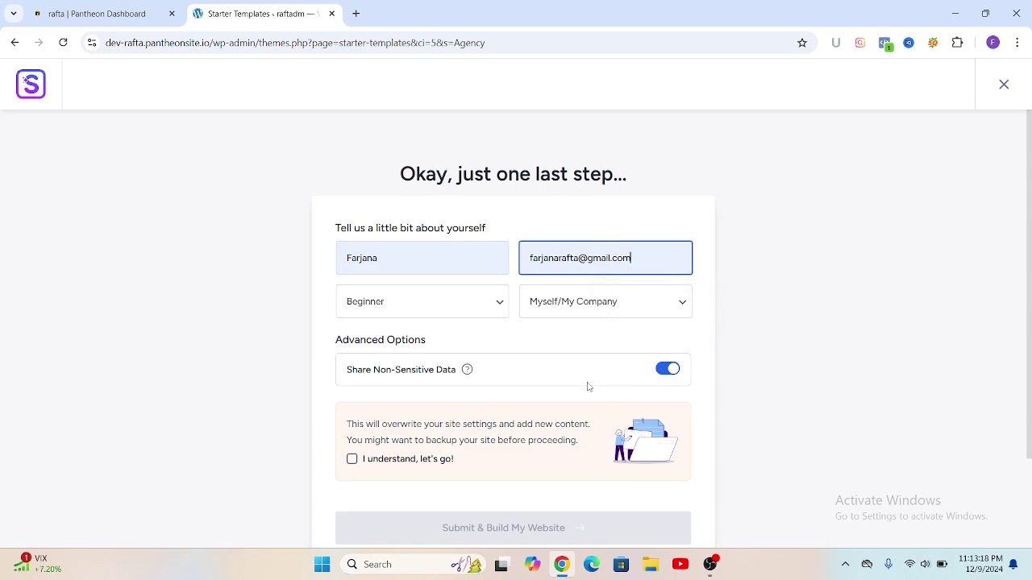
pyautogui.scroll(-2, 564, 392)
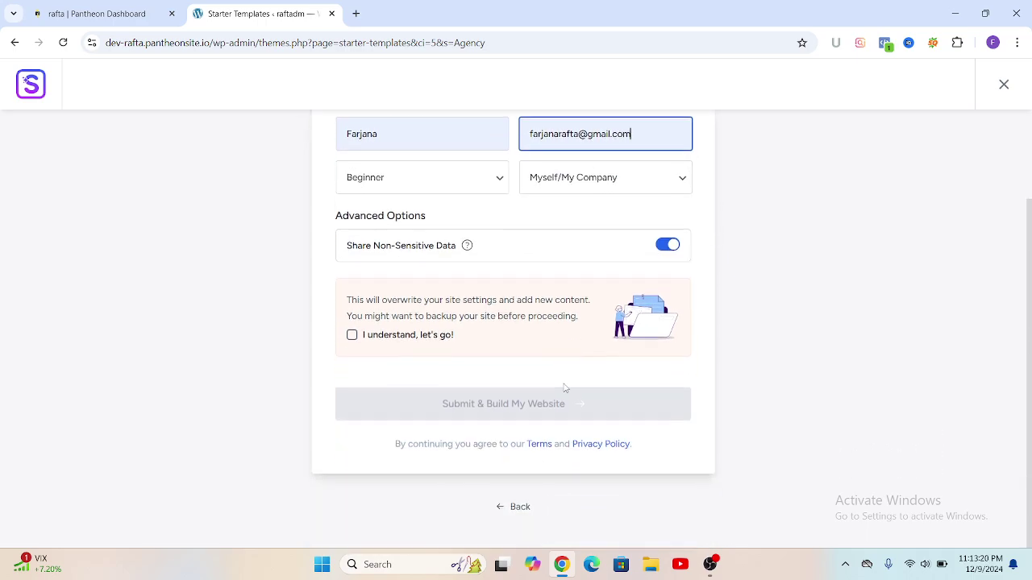
pyautogui.click(353, 330)
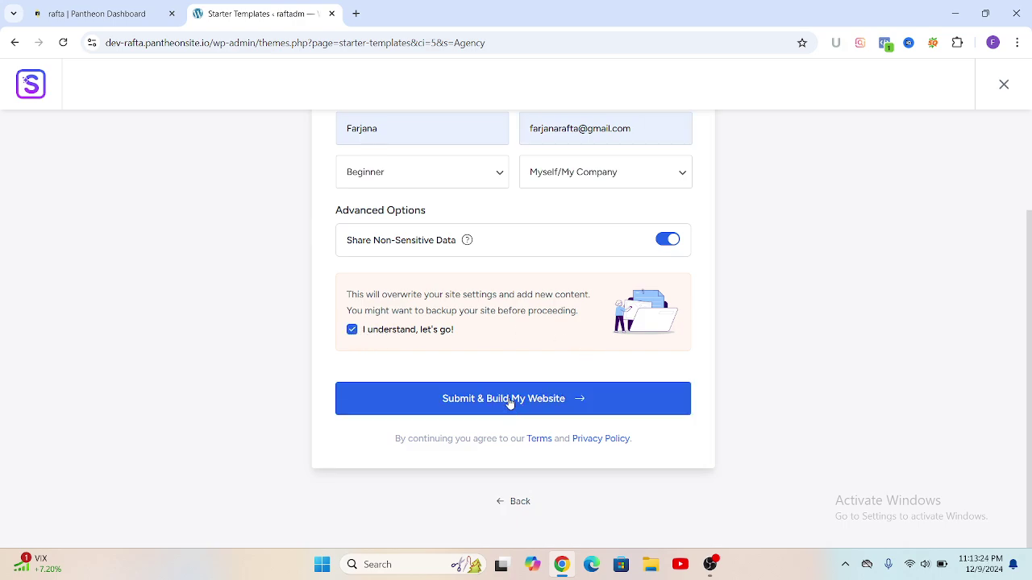
pyautogui.click(541, 389)
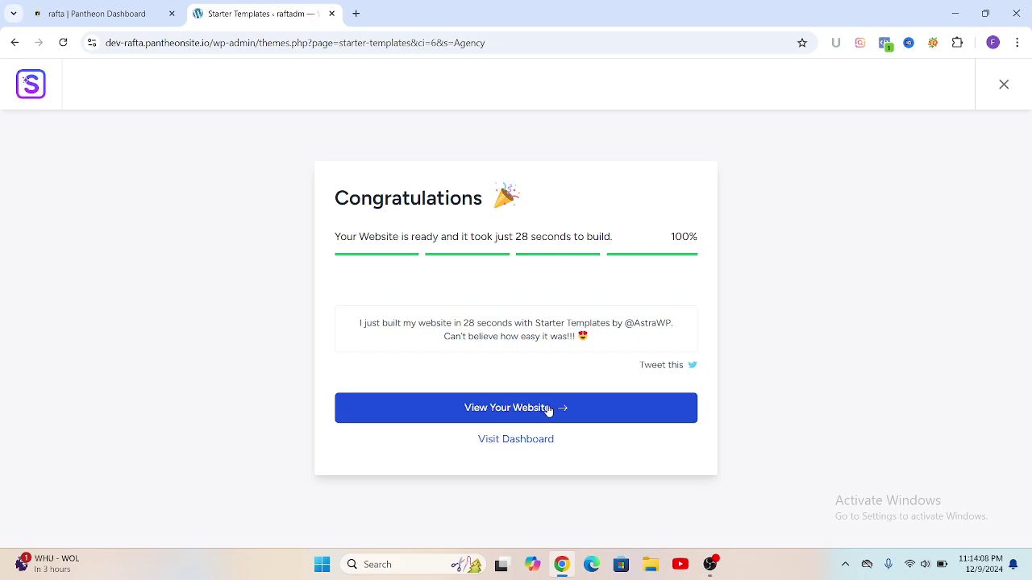
# Step: View the finished Digital Agency homepage in a new tab from the Congratulations screen
pyautogui.click(520, 409)
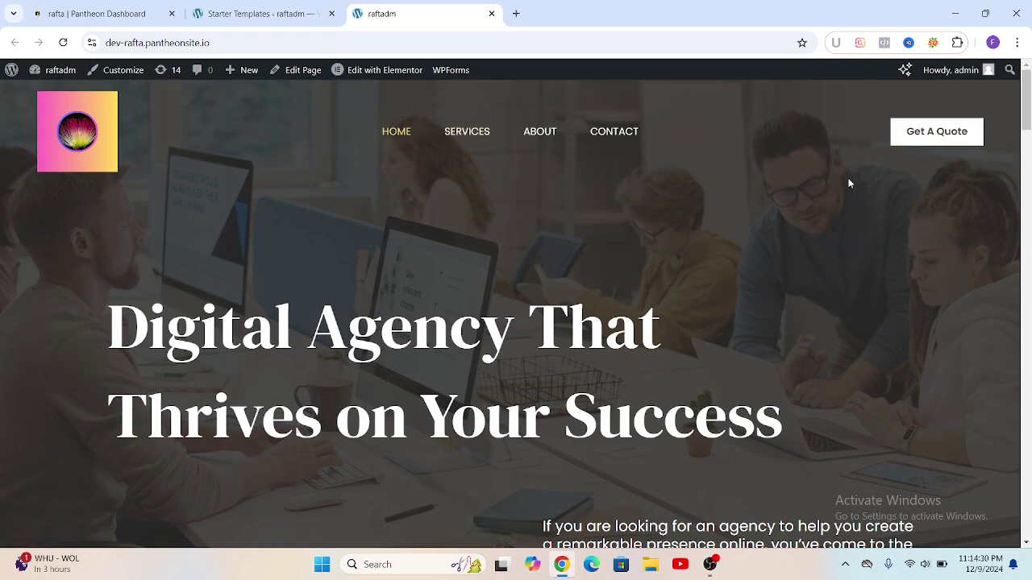
pyautogui.moveTo(10, 73)
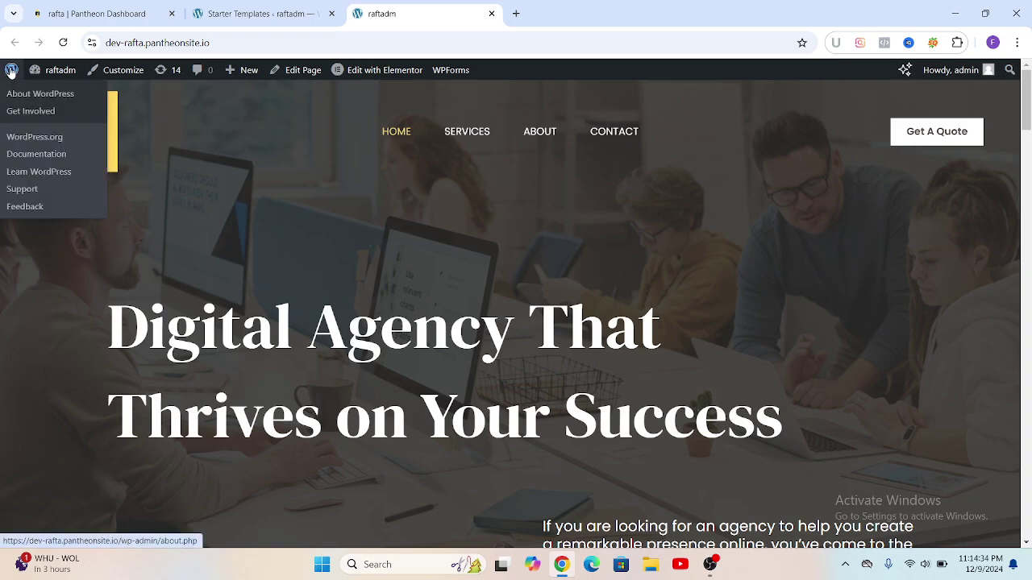
# Step: Go from the live site to the WordPress Dashboard and list the six site pages
pyautogui.click(10, 71)
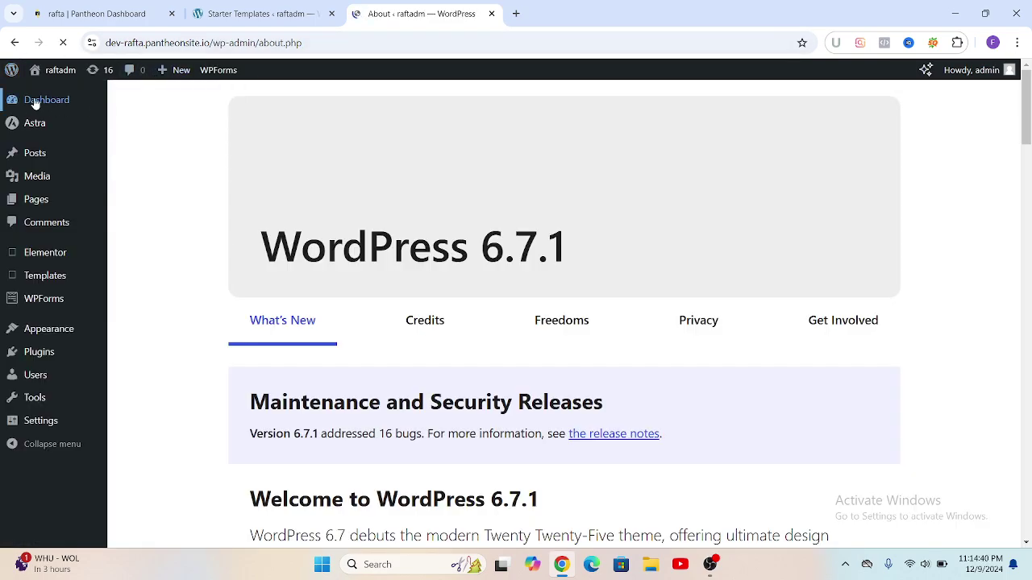
pyautogui.click(38, 103)
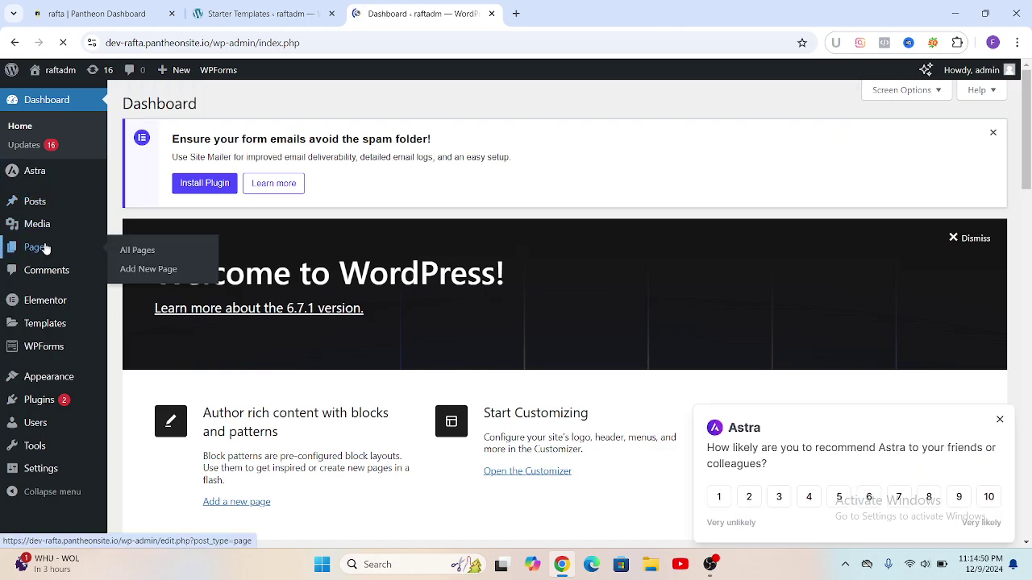
pyautogui.click(45, 249)
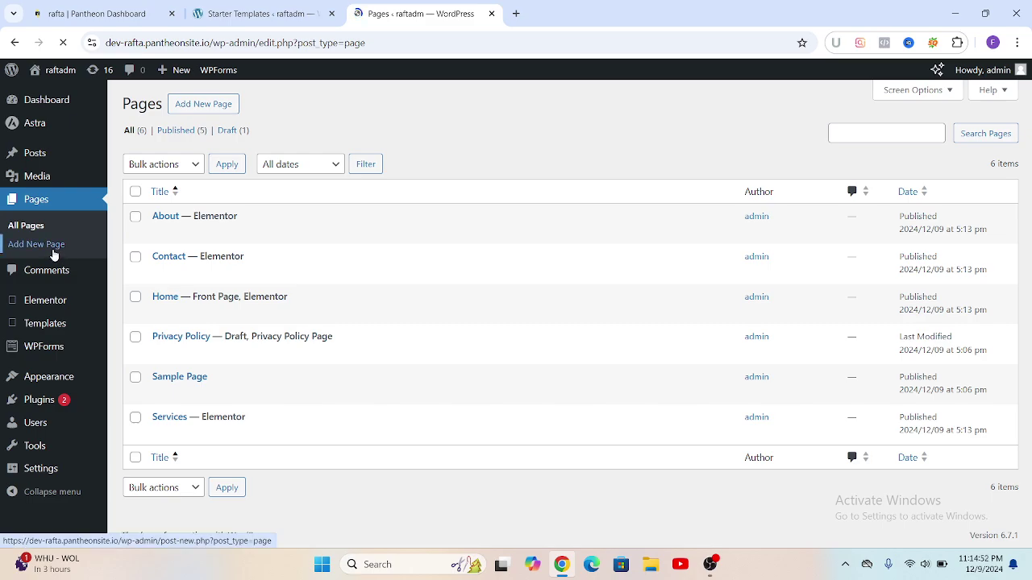
# Step: Start a new page and step through the block editor welcome guide
pyautogui.click(209, 111)
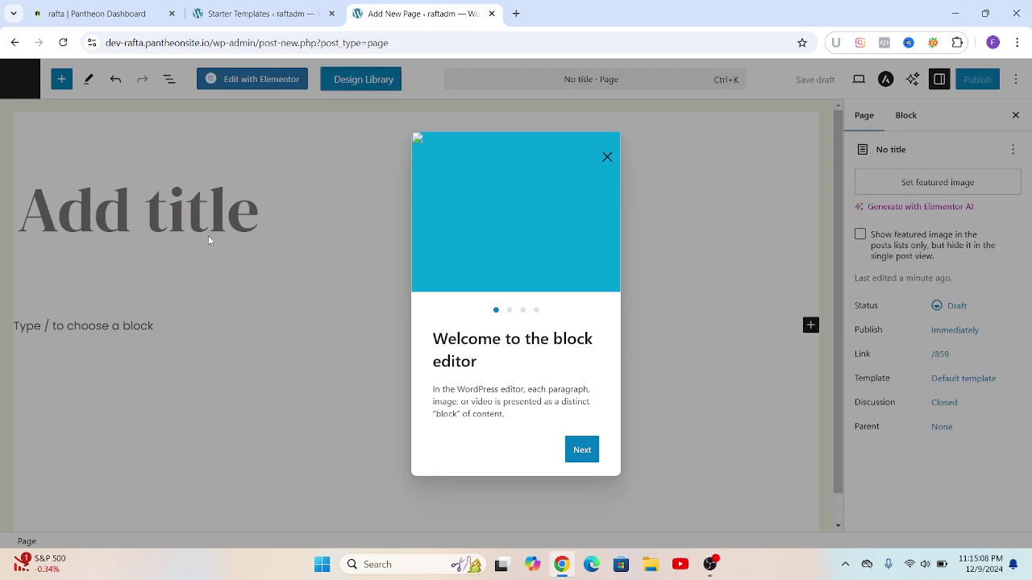
pyautogui.click(583, 450)
pyautogui.click(584, 462)
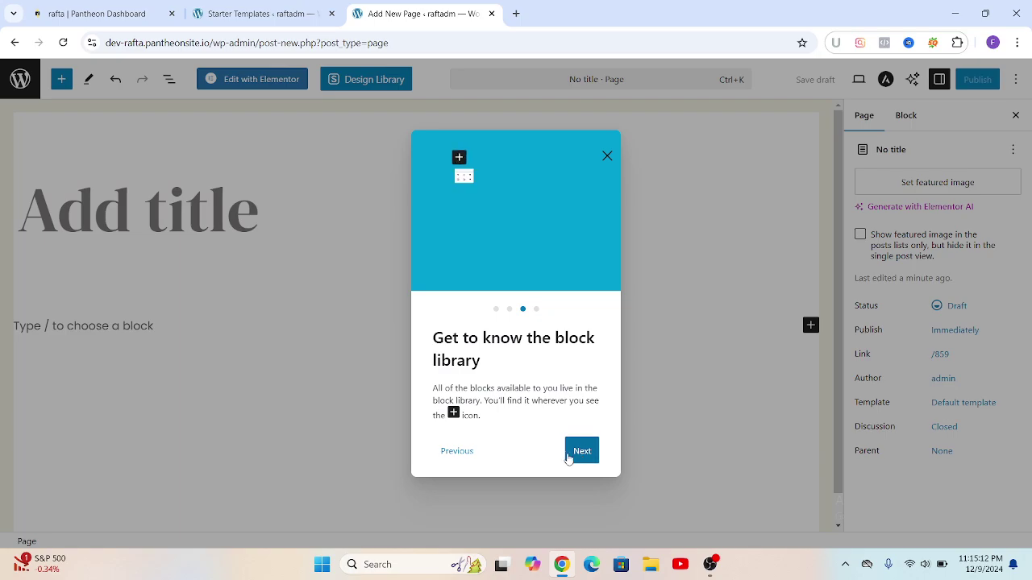
pyautogui.click(586, 453)
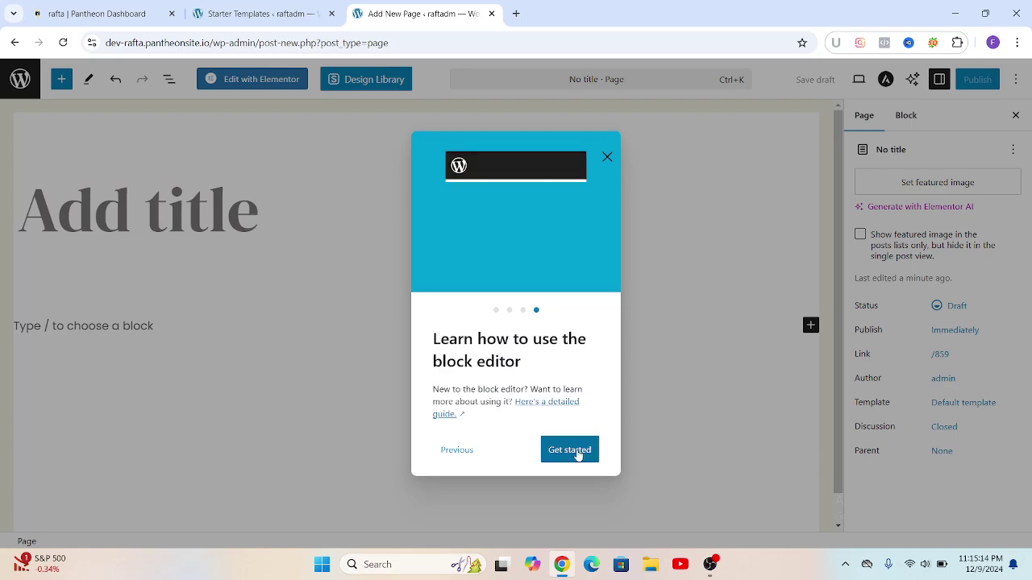
pyautogui.click(577, 453)
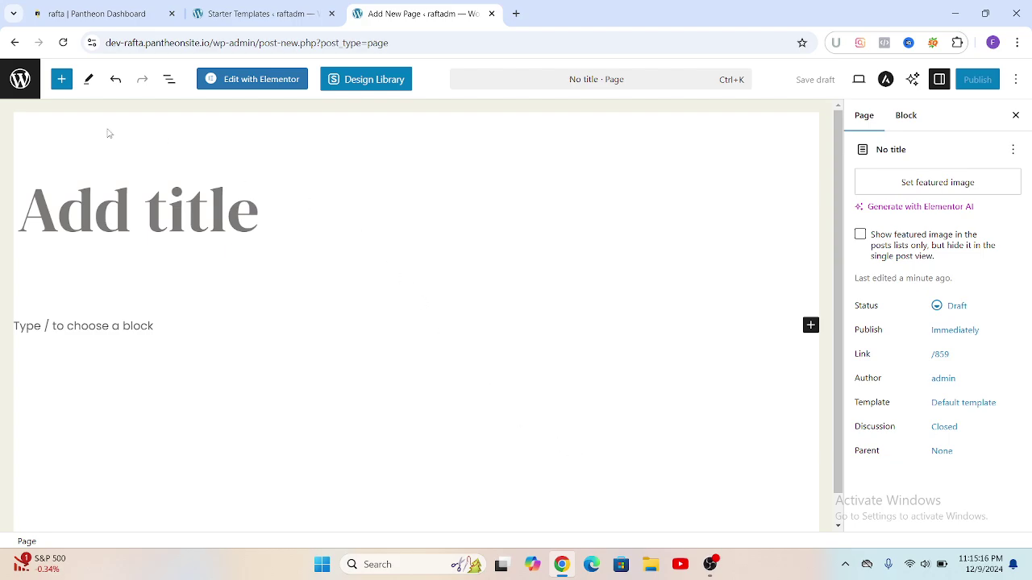
# Step: Title the page 'Blog' and publish it live
pyautogui.click(29, 211)
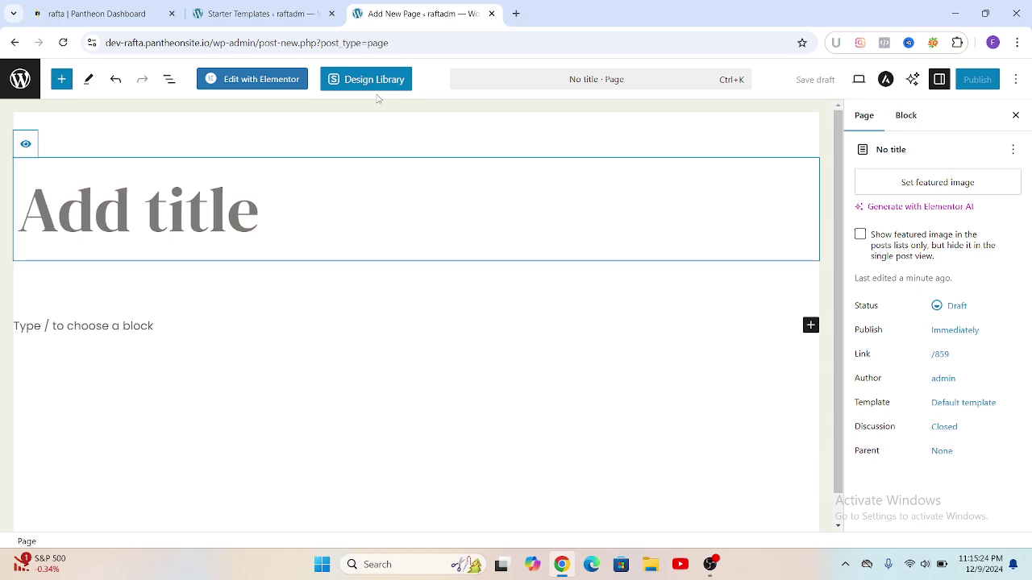
pyautogui.write('B')
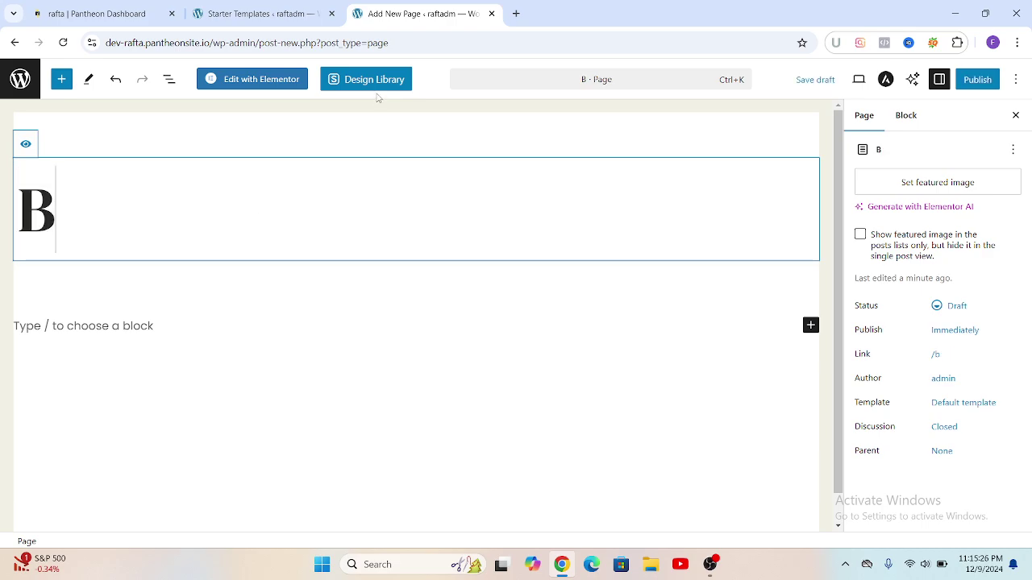
pyautogui.write('lo')
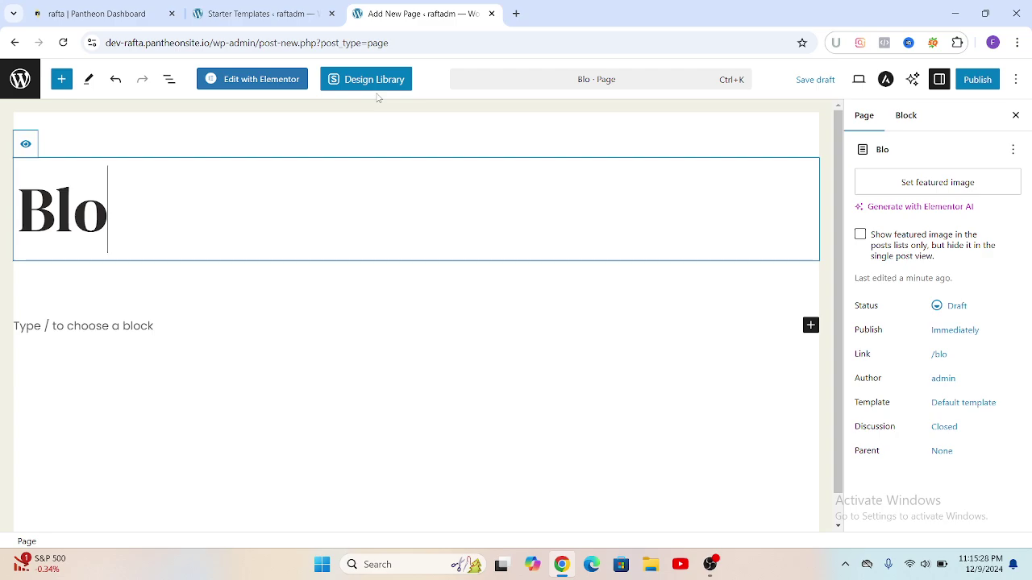
pyautogui.write('g')
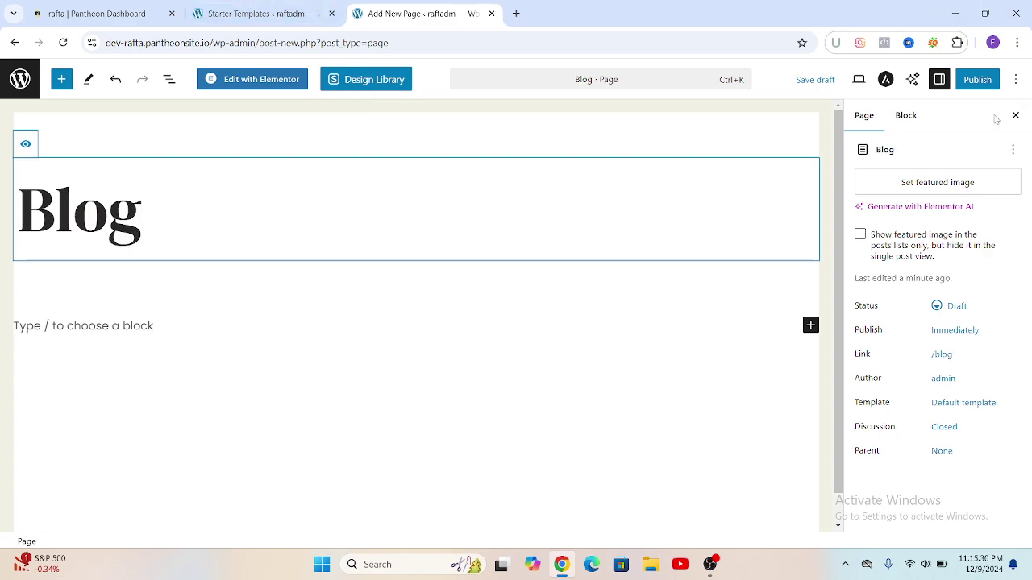
pyautogui.click(976, 79)
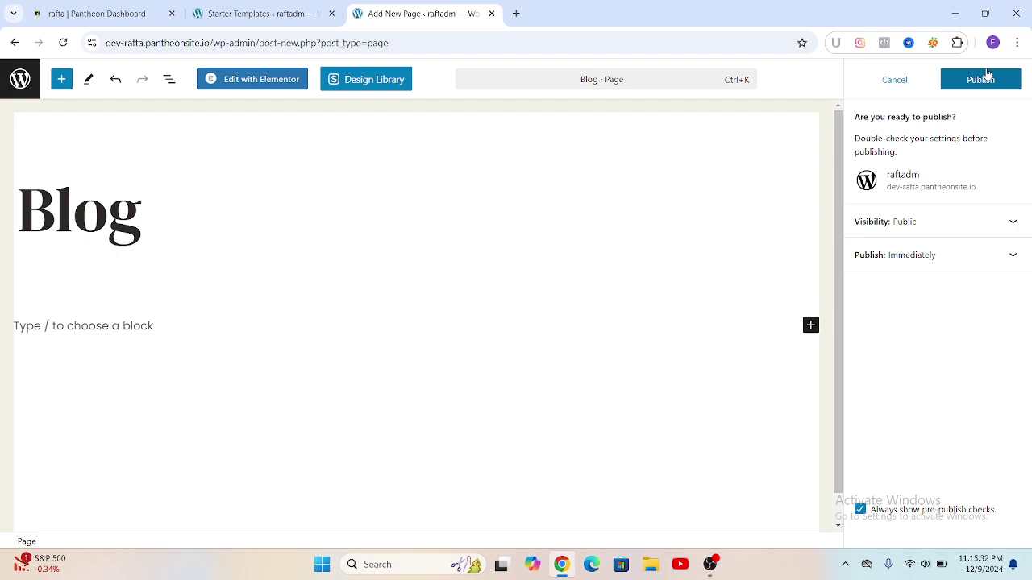
pyautogui.click(985, 77)
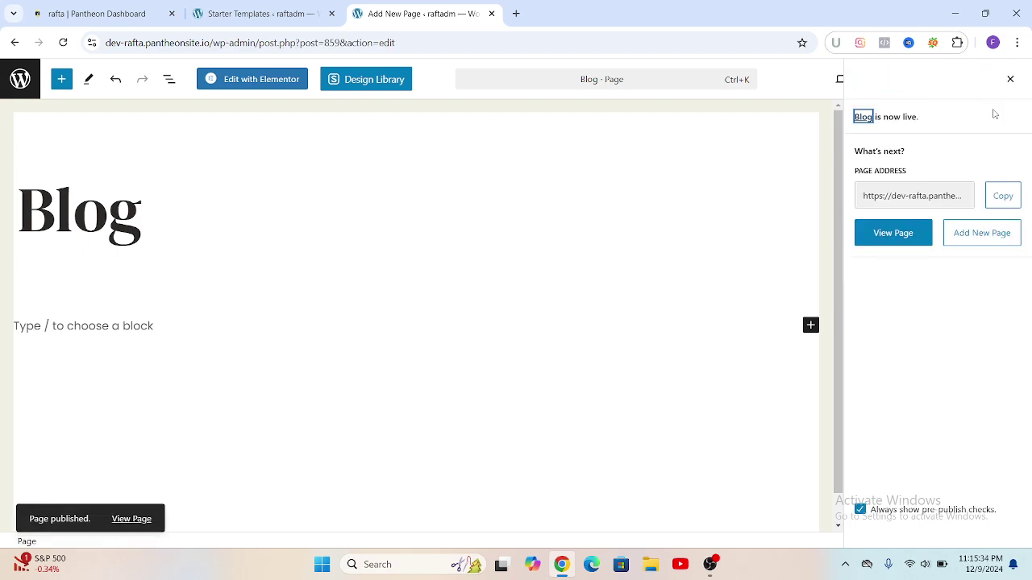
# Step: Start another blank page, title it 'Our Team', and publish it live
pyautogui.click(976, 239)
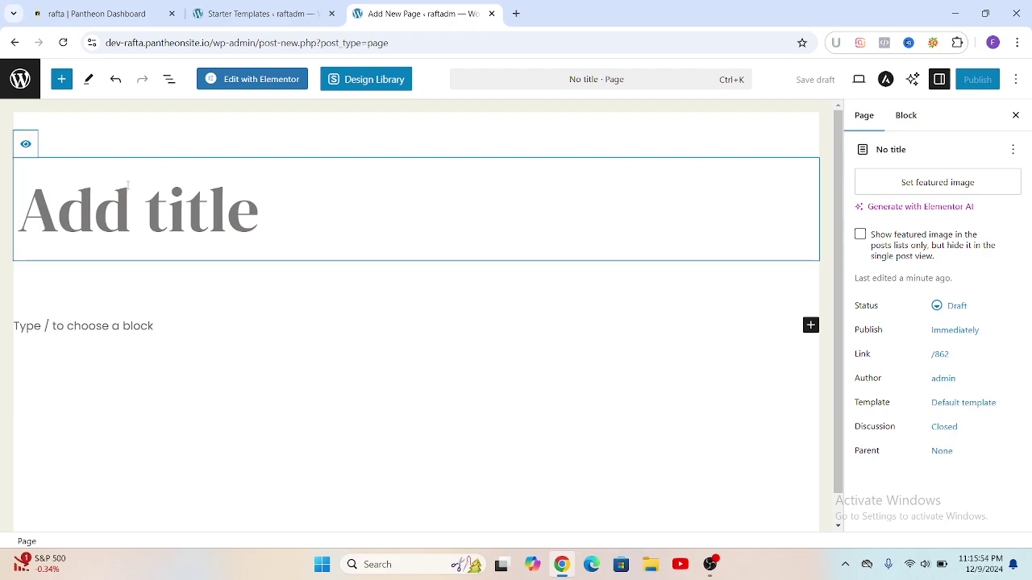
pyautogui.write('Our')
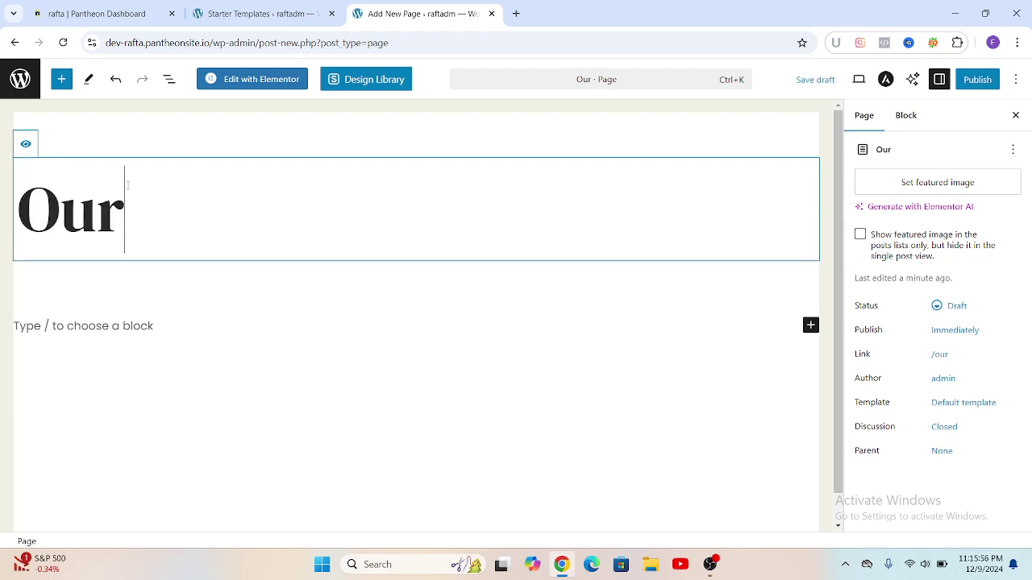
pyautogui.write(' T')
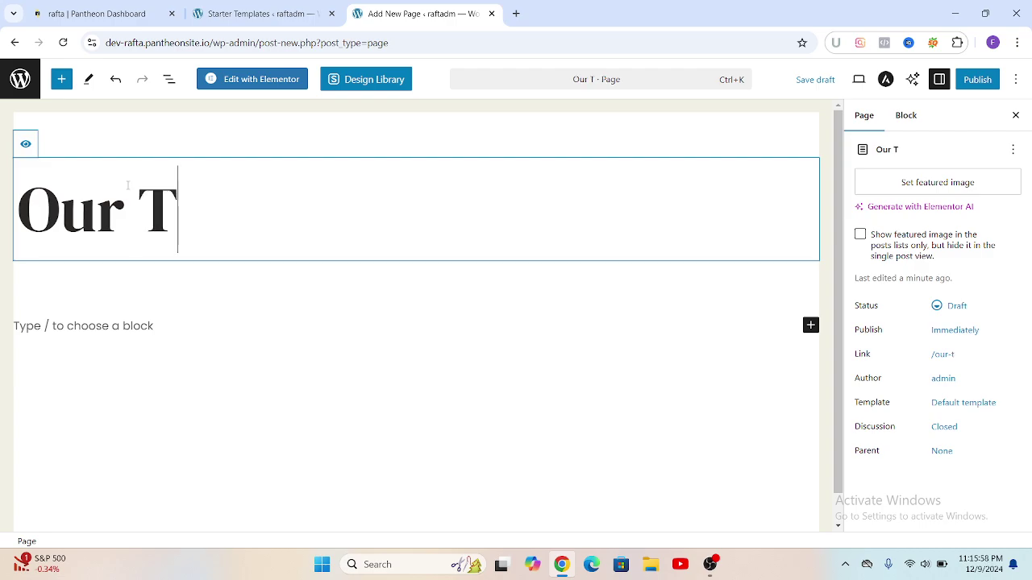
pyautogui.write('ea')
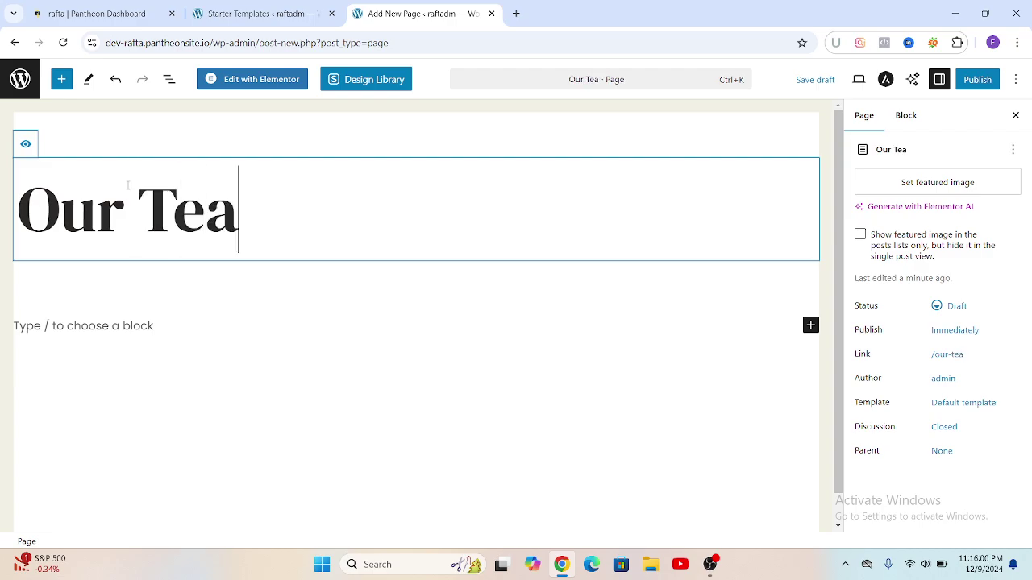
pyautogui.write('m')
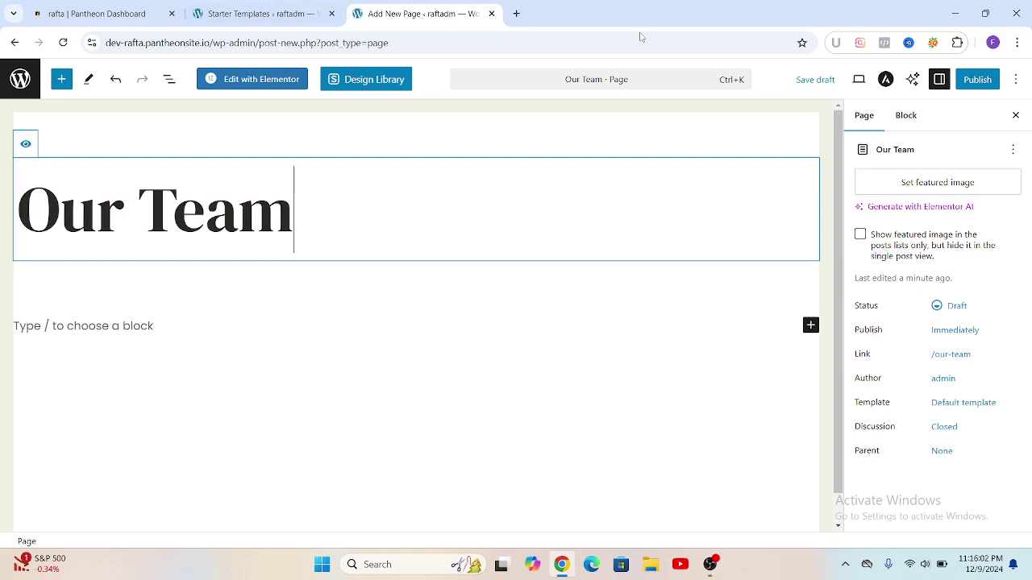
pyautogui.click(971, 81)
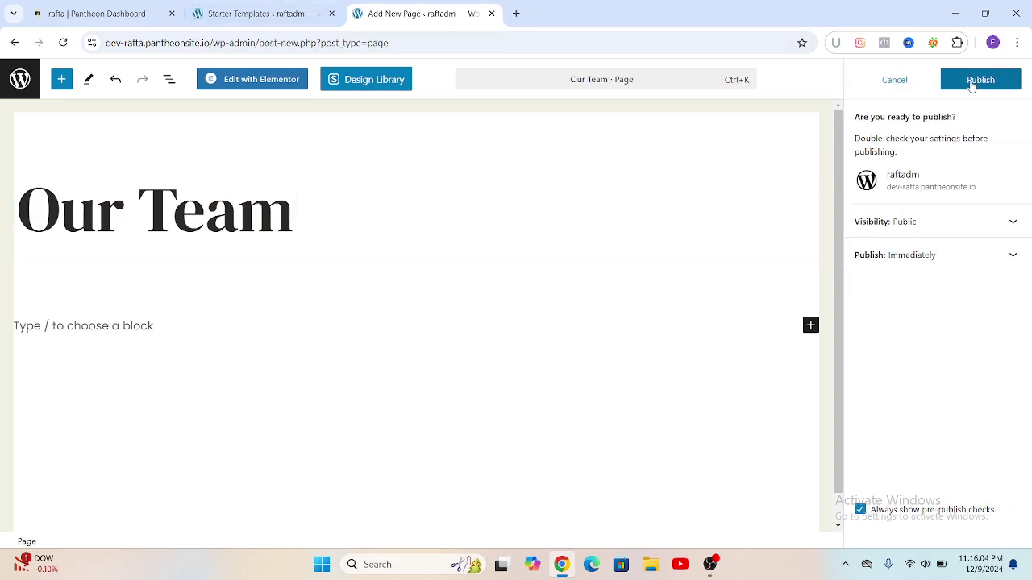
pyautogui.click(980, 81)
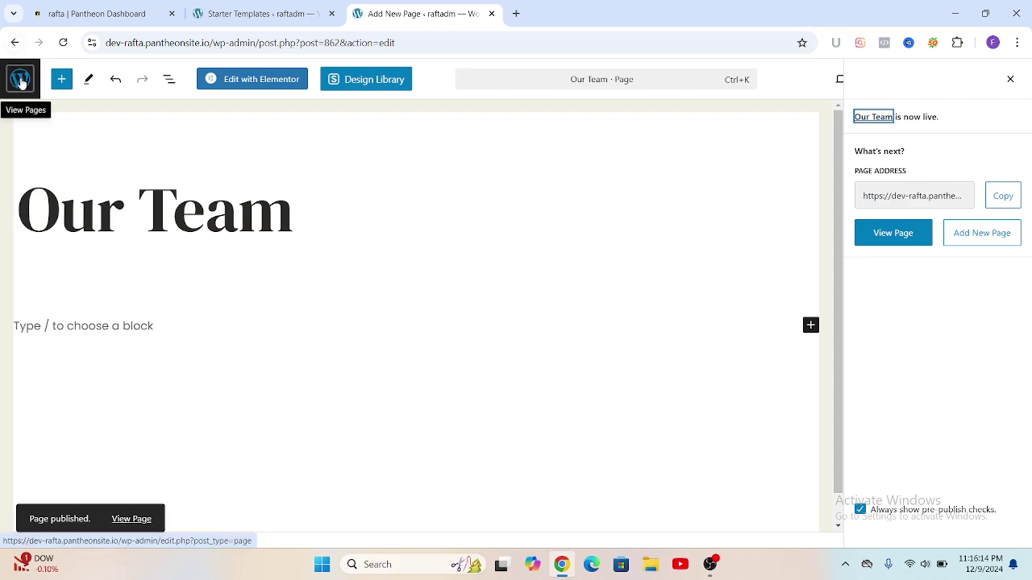
# Step: View the live Digital Agency homepage via the Dashboard, then return to the About WordPress 6.7.1 page
pyautogui.click(20, 81)
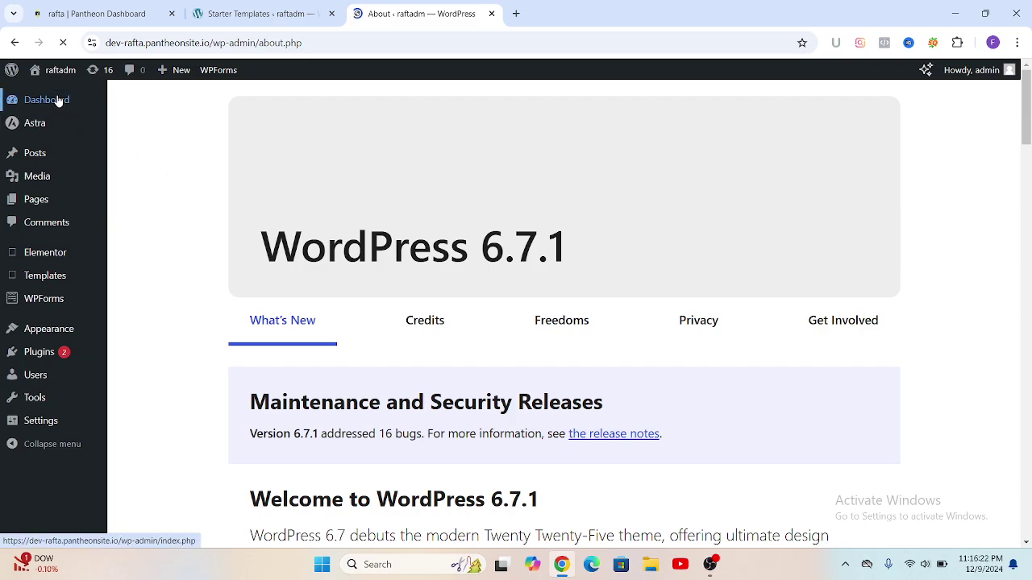
pyautogui.click(53, 103)
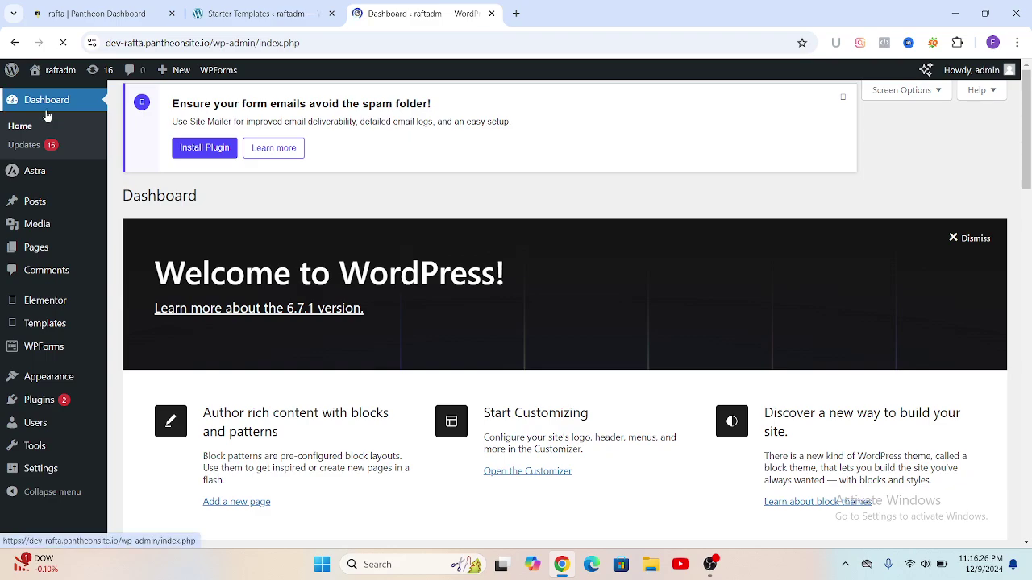
pyautogui.moveTo(45, 70)
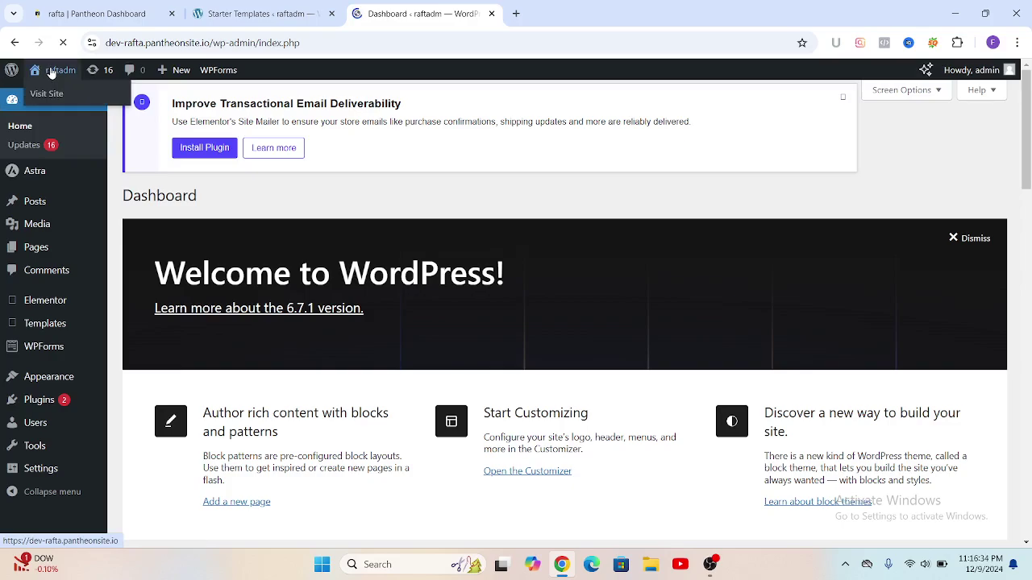
pyautogui.click(51, 92)
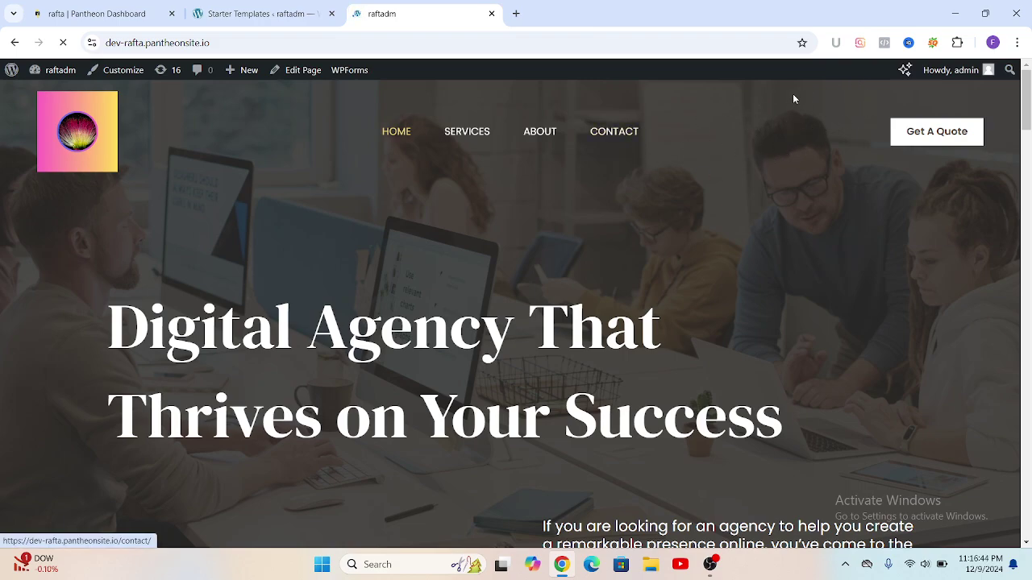
pyautogui.click(12, 71)
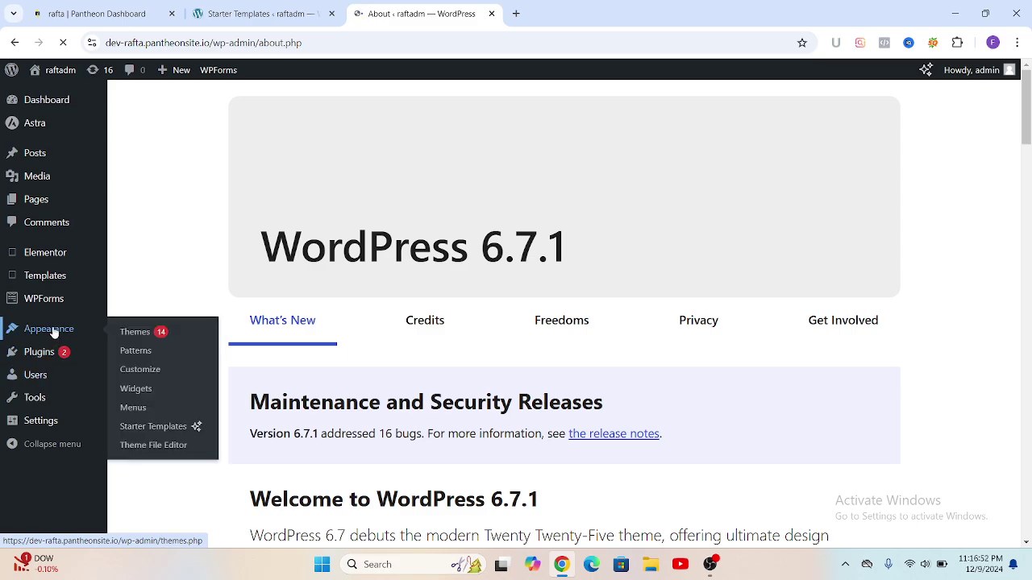
# Step: In Appearance > Menus, add the Our Team and Blog pages to the Navigation menu
pyautogui.click(54, 329)
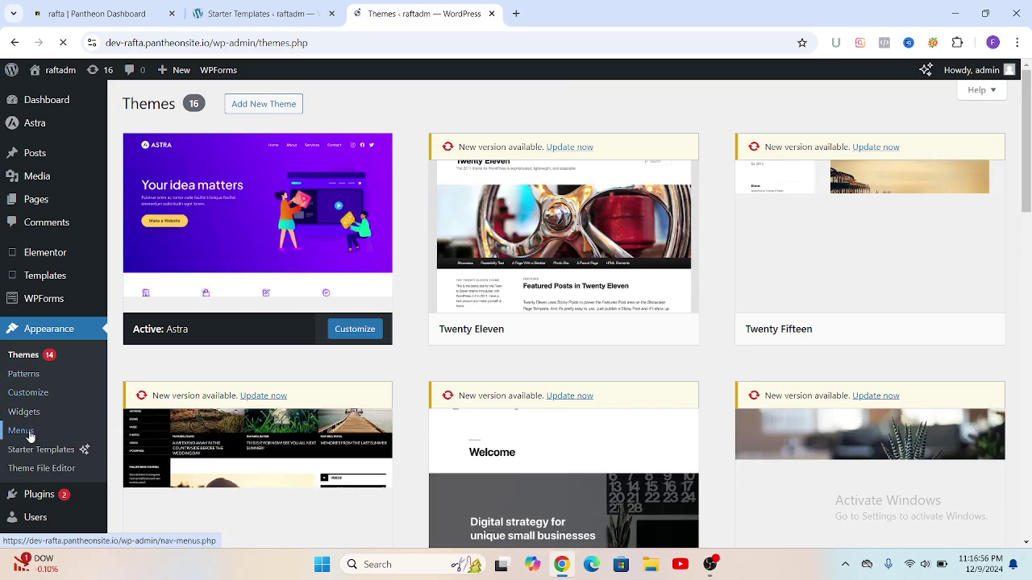
pyautogui.click(33, 433)
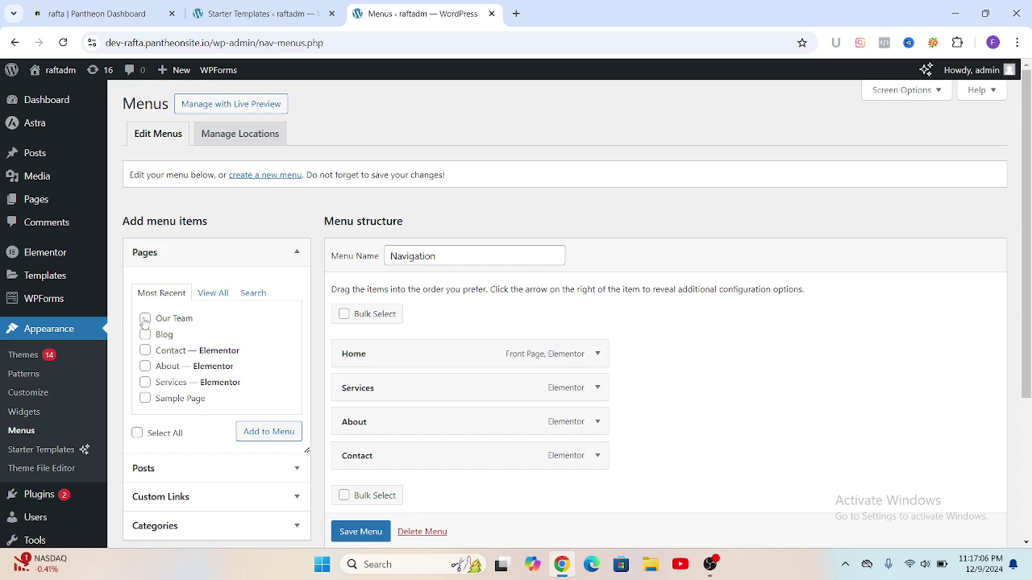
pyautogui.click(145, 319)
pyautogui.click(247, 436)
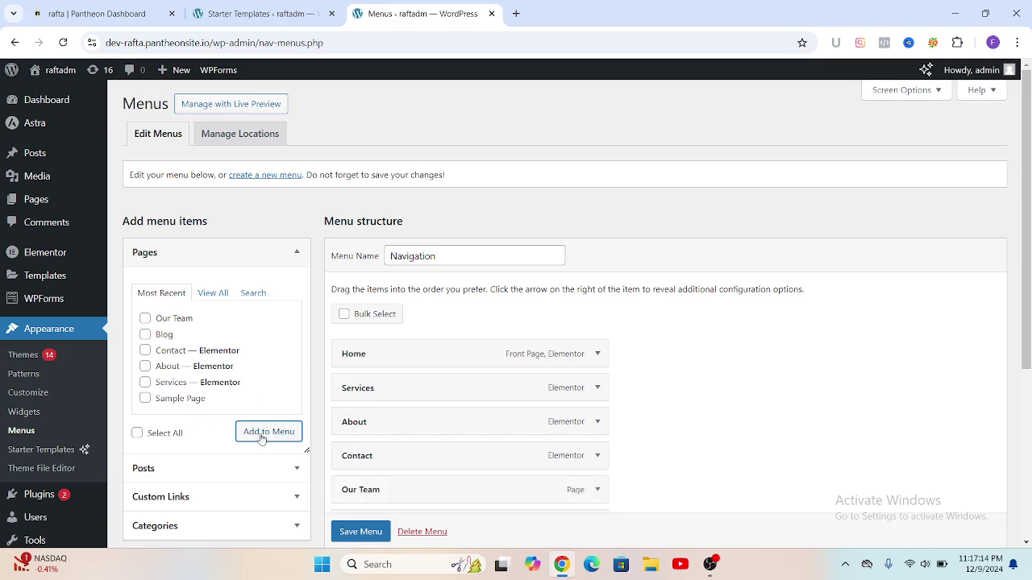
pyautogui.scroll(-2, 436, 330)
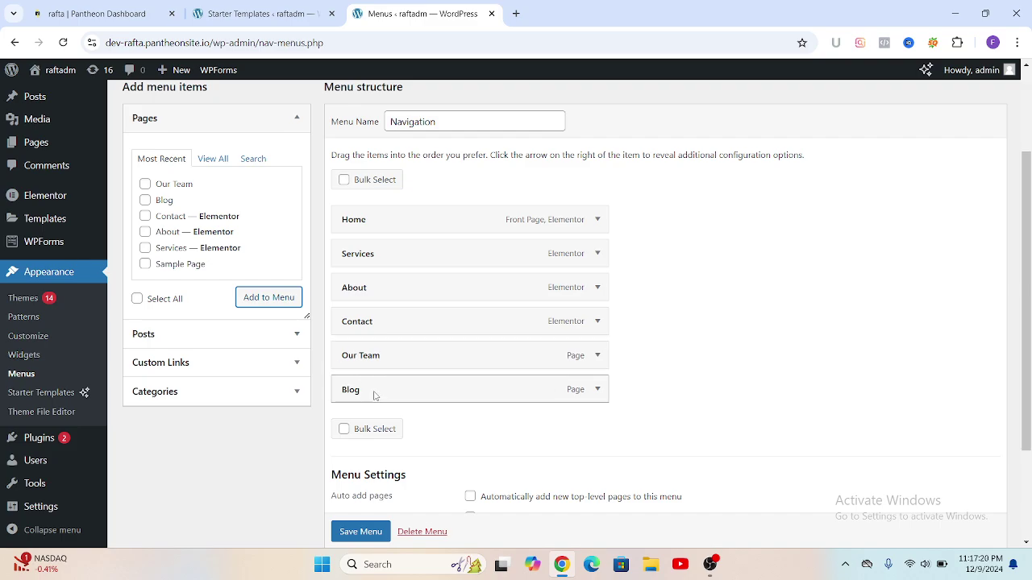
# Step: Drag menu items into the order Home, About, Contact, Blog, Our Team, Services and save
pyautogui.moveTo(373, 395)
pyautogui.mouseDown()
pyautogui.moveTo(414, 237)
pyautogui.moveTo(372, 257)
pyautogui.moveTo(386, 288)
pyautogui.moveTo(381, 440)
pyautogui.moveTo(376, 398)
pyautogui.mouseUp()
pyautogui.moveTo(367, 330); pyautogui.dragTo(365, 257)
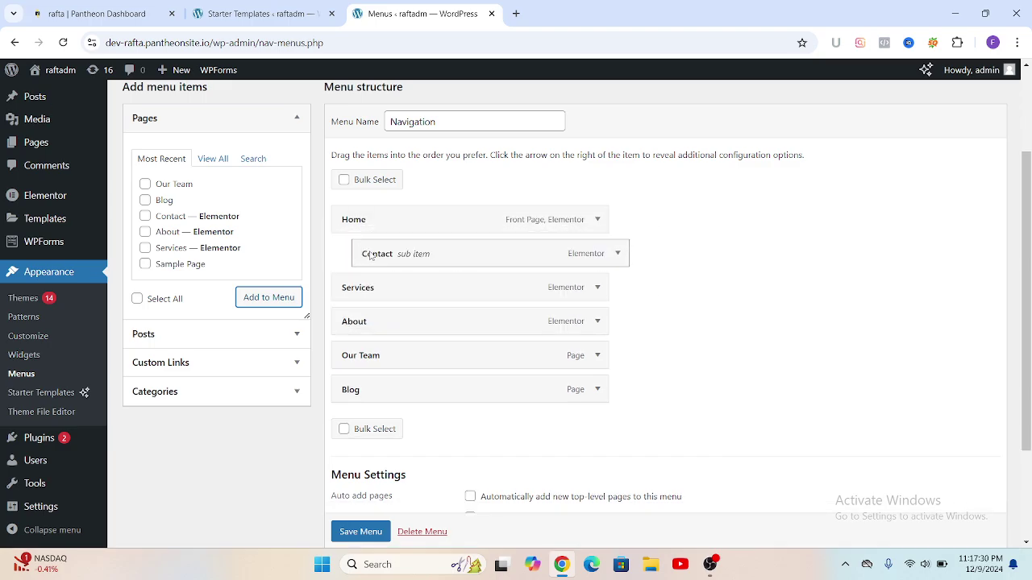
pyautogui.moveTo(440, 256); pyautogui.dragTo(415, 256)
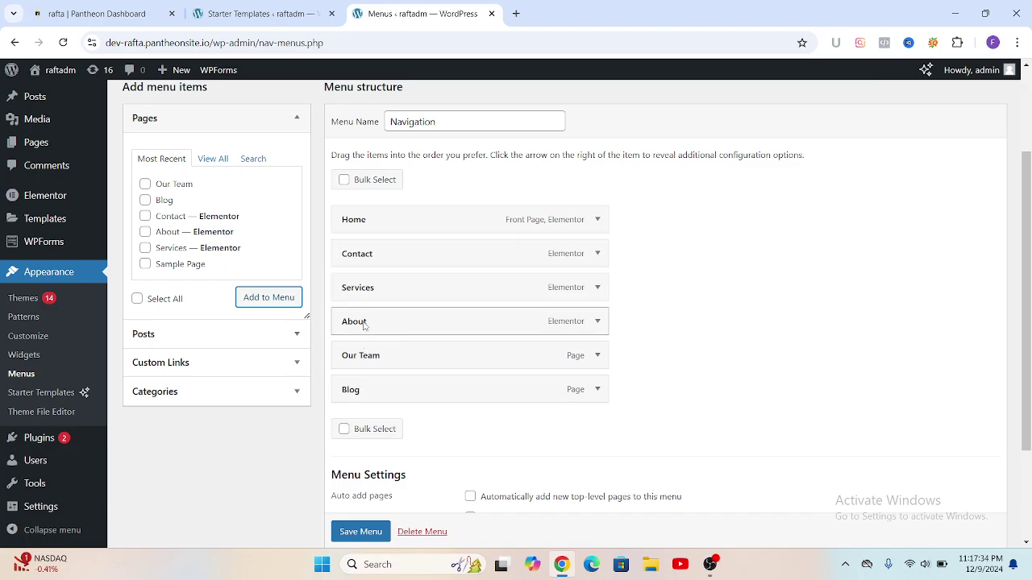
pyautogui.moveTo(364, 324); pyautogui.dragTo(360, 253)
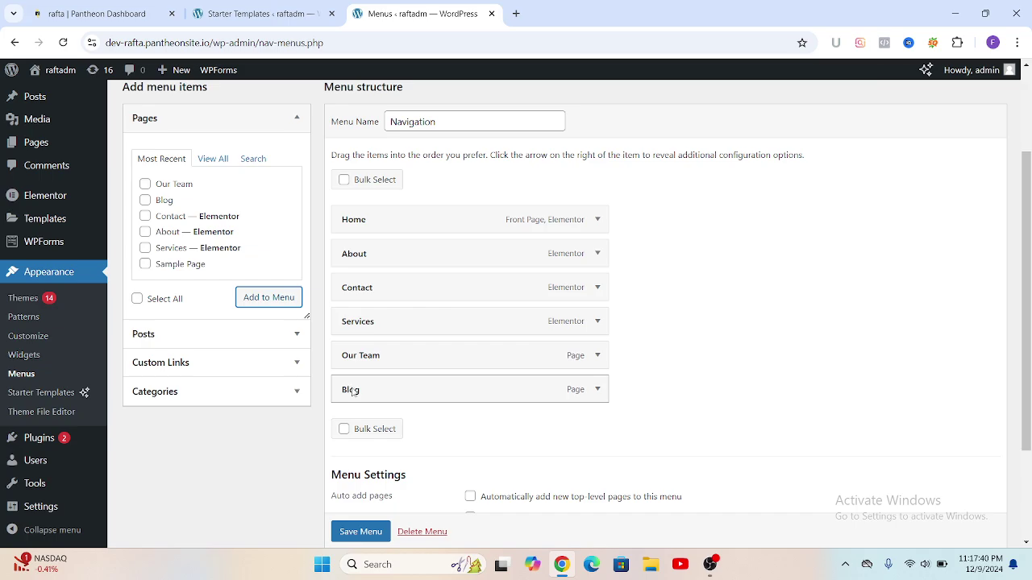
pyautogui.moveTo(352, 391); pyautogui.dragTo(357, 321)
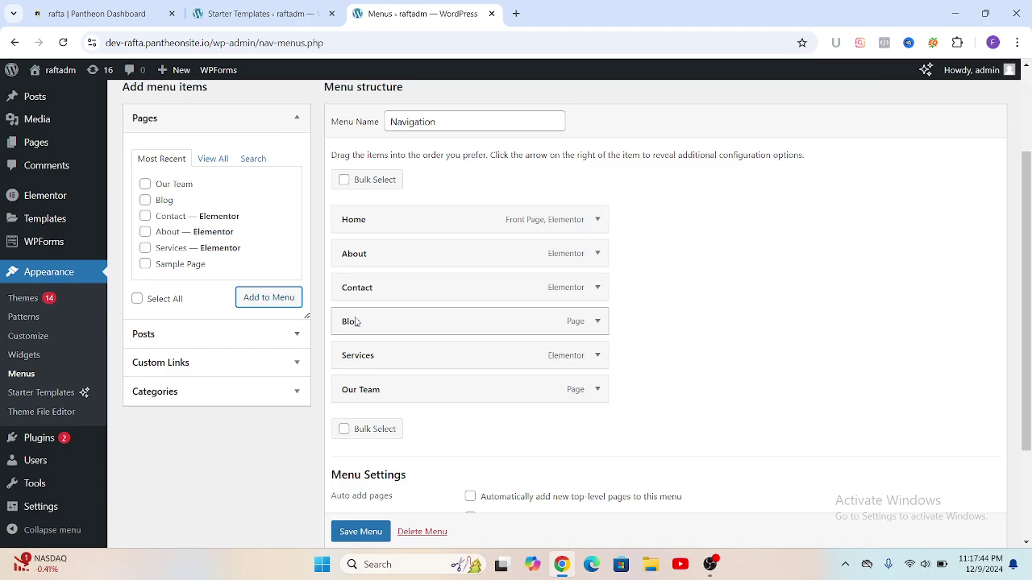
pyautogui.moveTo(385, 395); pyautogui.dragTo(379, 361)
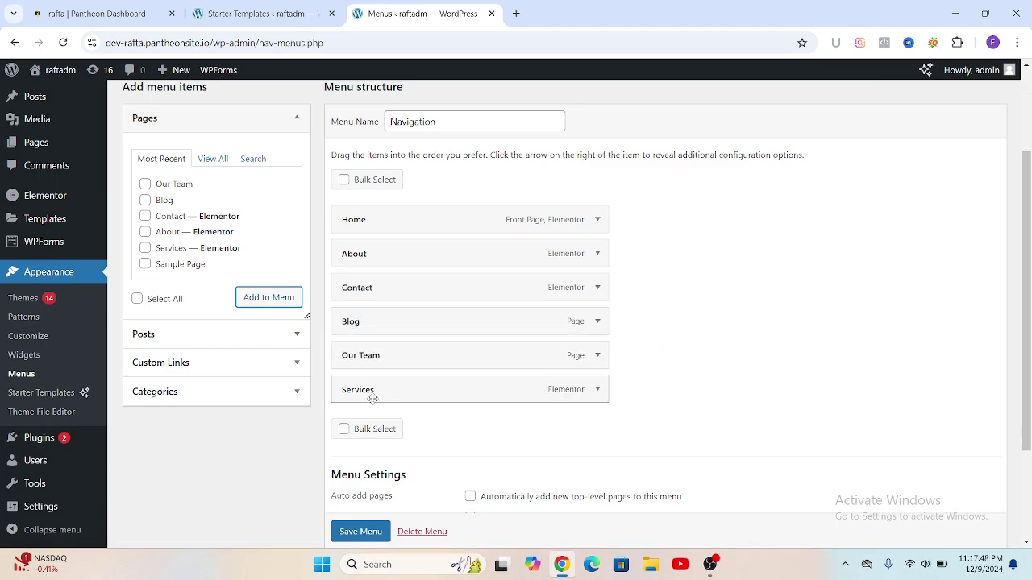
pyautogui.scroll(-2, 465, 329)
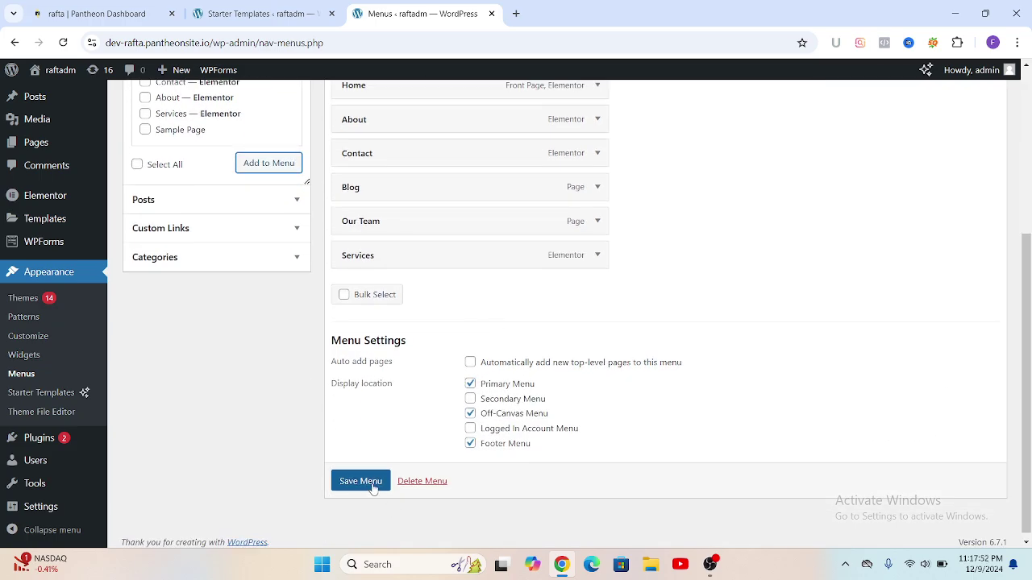
pyautogui.click(366, 483)
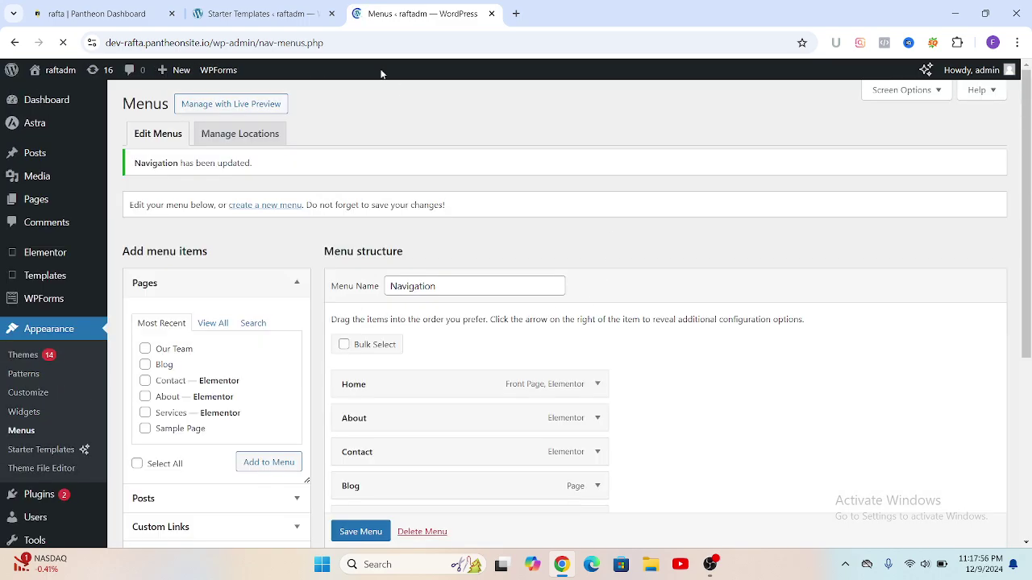
pyautogui.moveTo(45, 69)
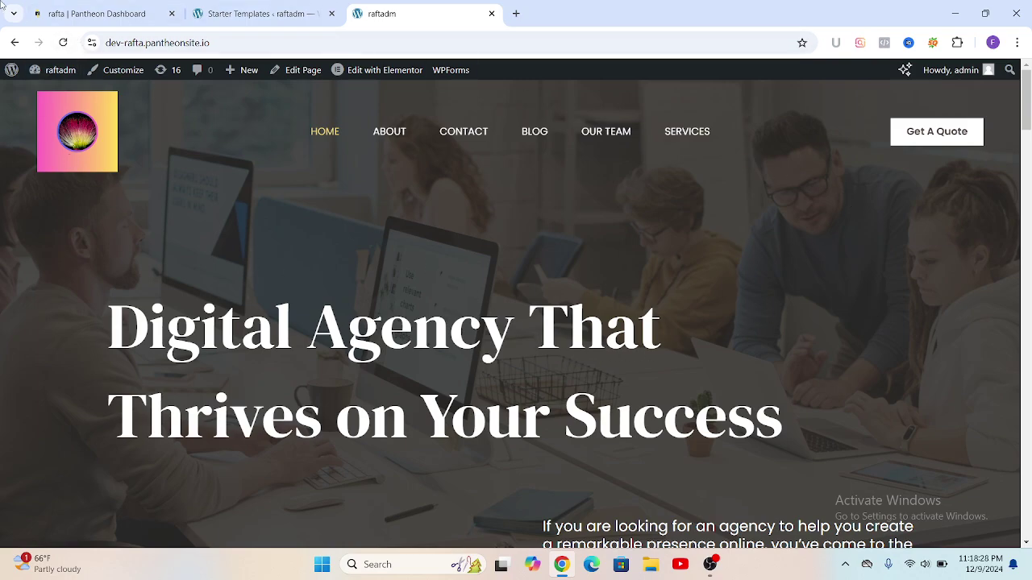
# Step: Launch the Customizer from the admin bar and check the Astra homepage preview
pyautogui.click(120, 73)
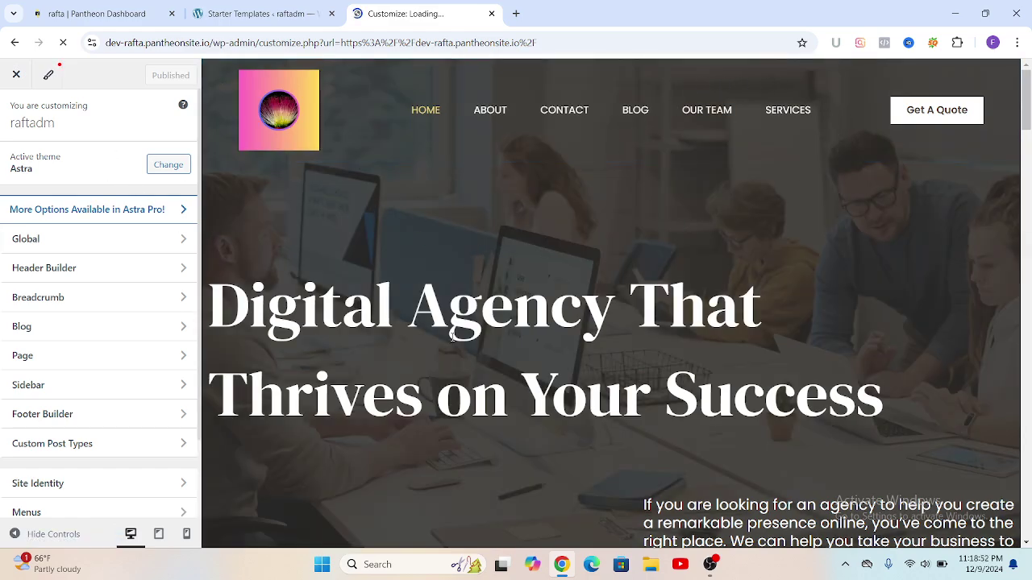
pyautogui.scroll(-5, 550, 277)
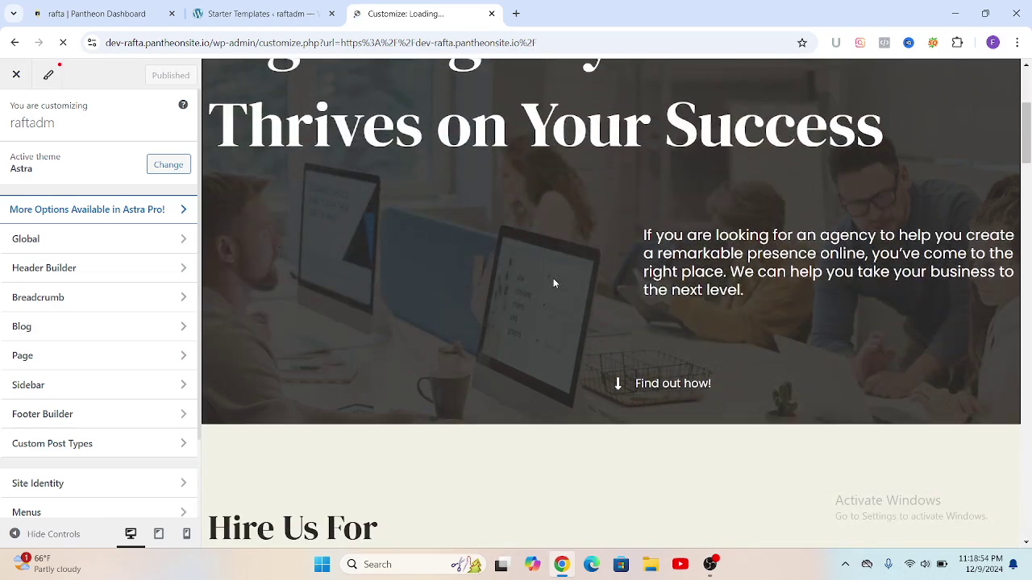
pyautogui.scroll(1, 556, 284)
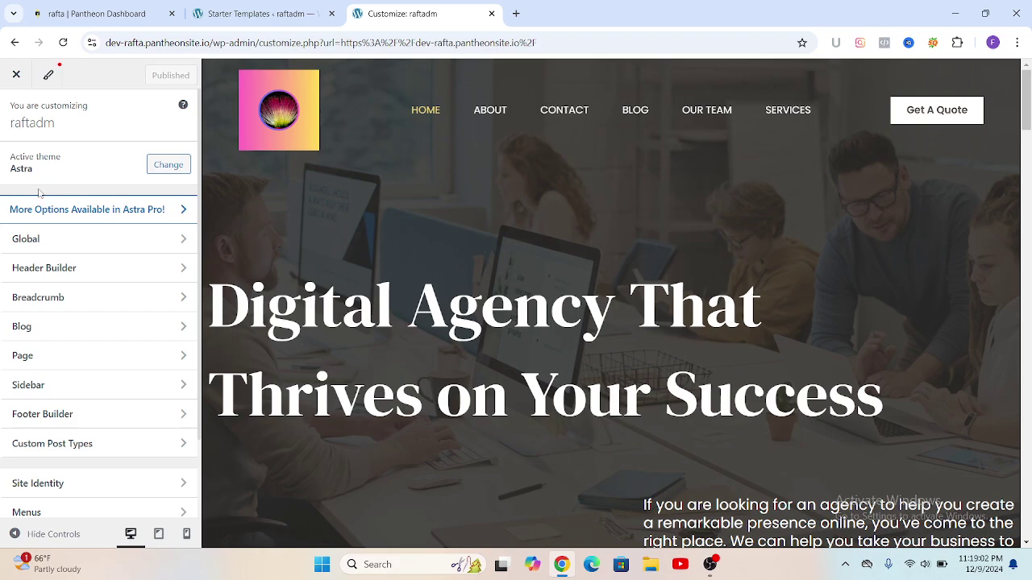
# Step: In the Header Builder, add a Social element to the top row and open its Facebook/Twitter/Instagram settings
pyautogui.click(47, 268)
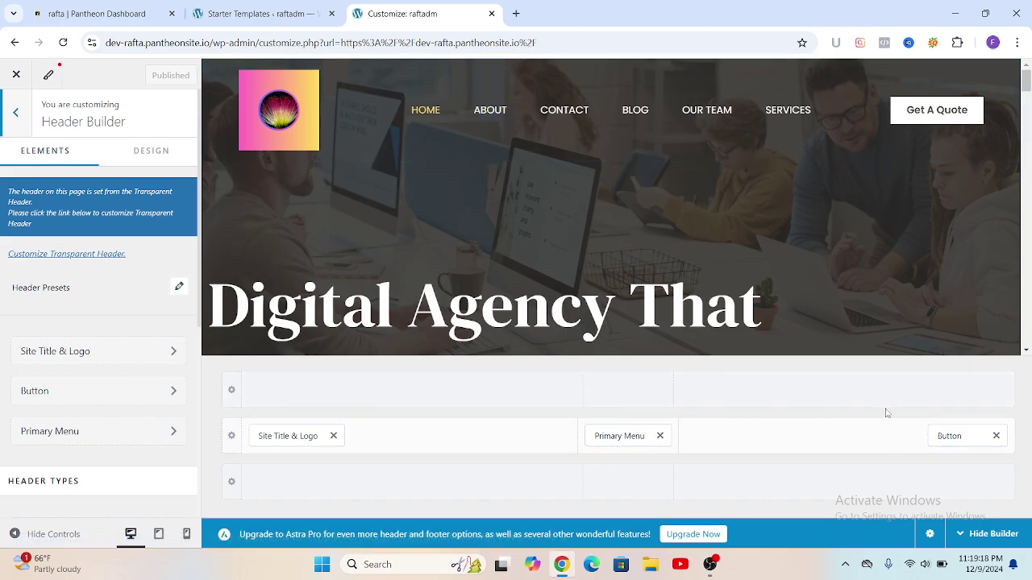
pyautogui.click(845, 391)
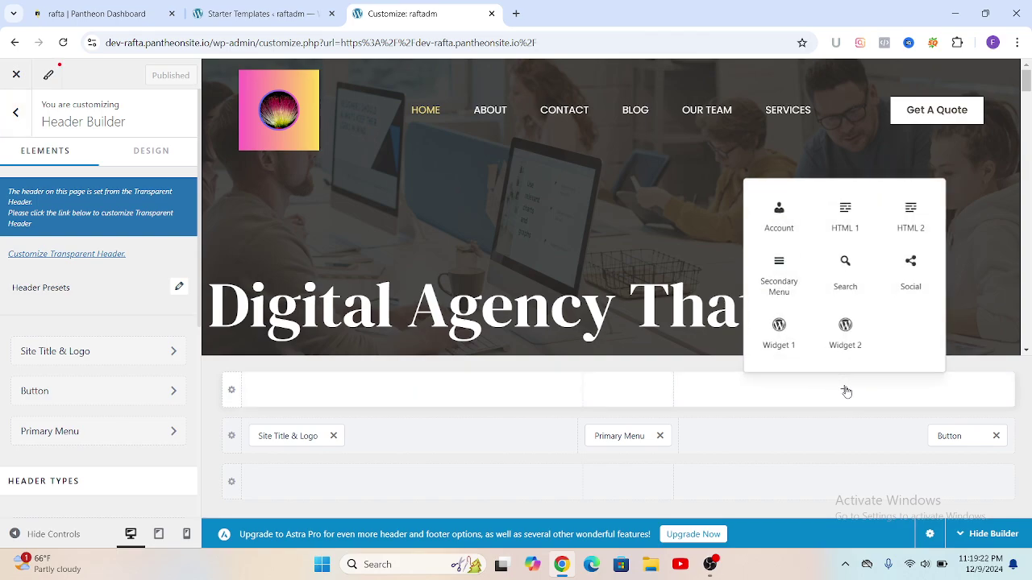
pyautogui.click(911, 274)
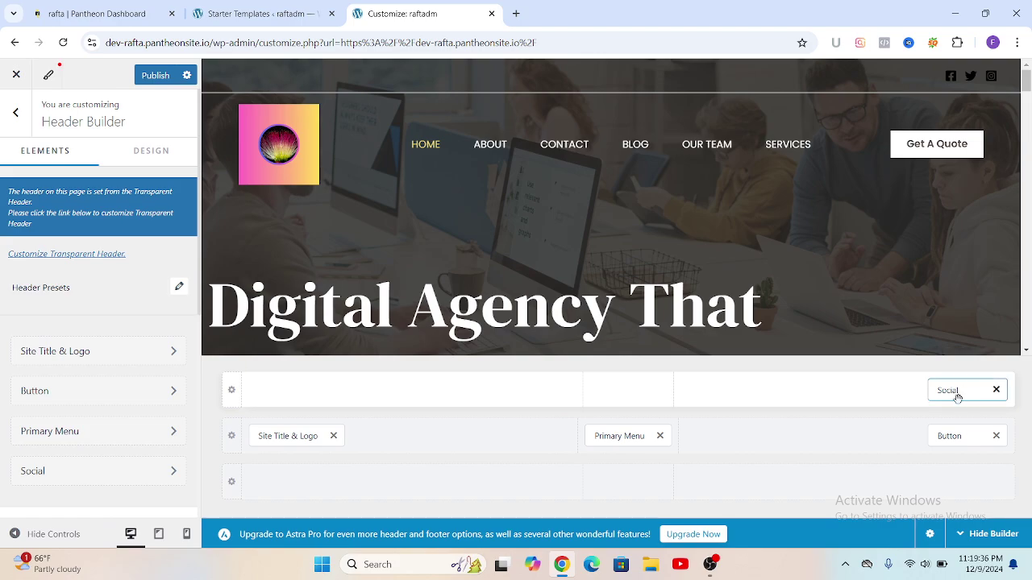
pyautogui.click(948, 392)
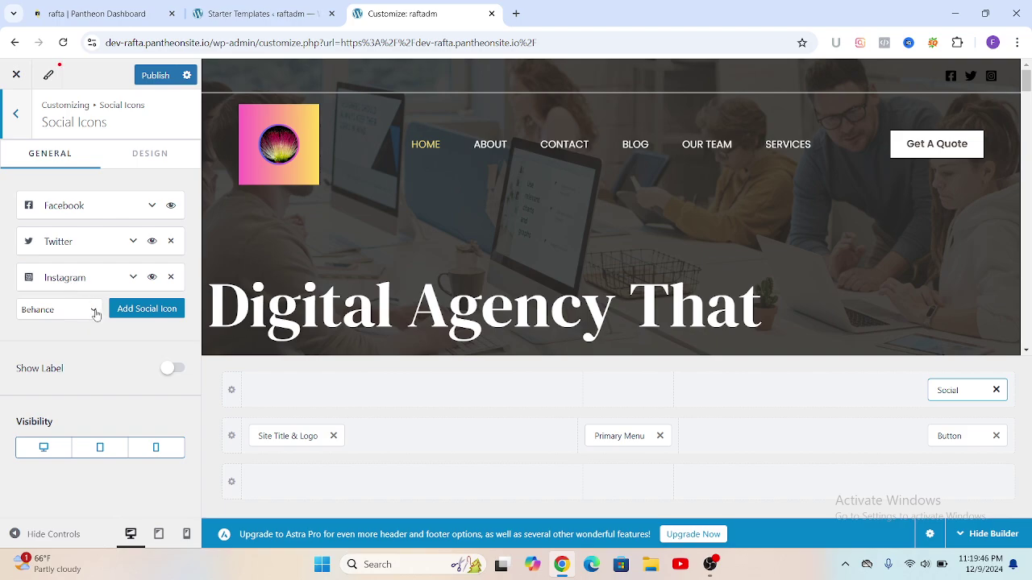
# Step: Add LinkedIn and Email 1 icons to the header's social icons, making five in total
pyautogui.click(94, 315)
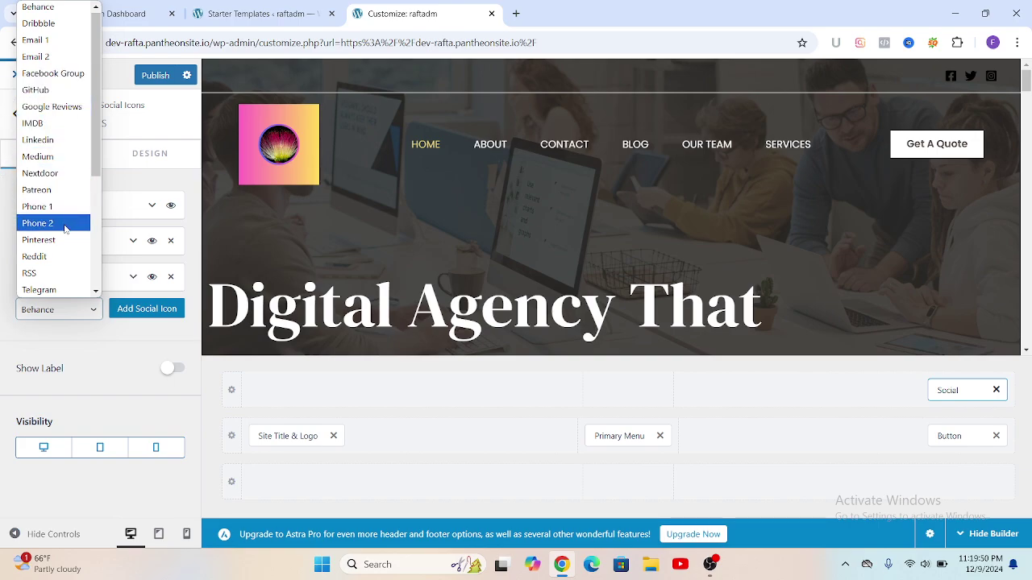
pyautogui.scroll(-3, 69, 216)
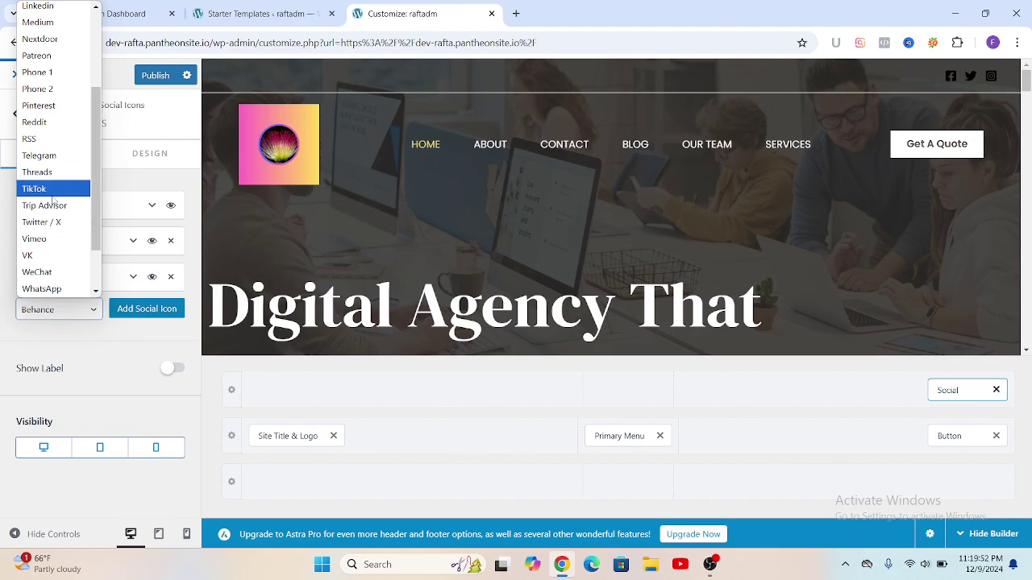
pyautogui.scroll(3, 52, 195)
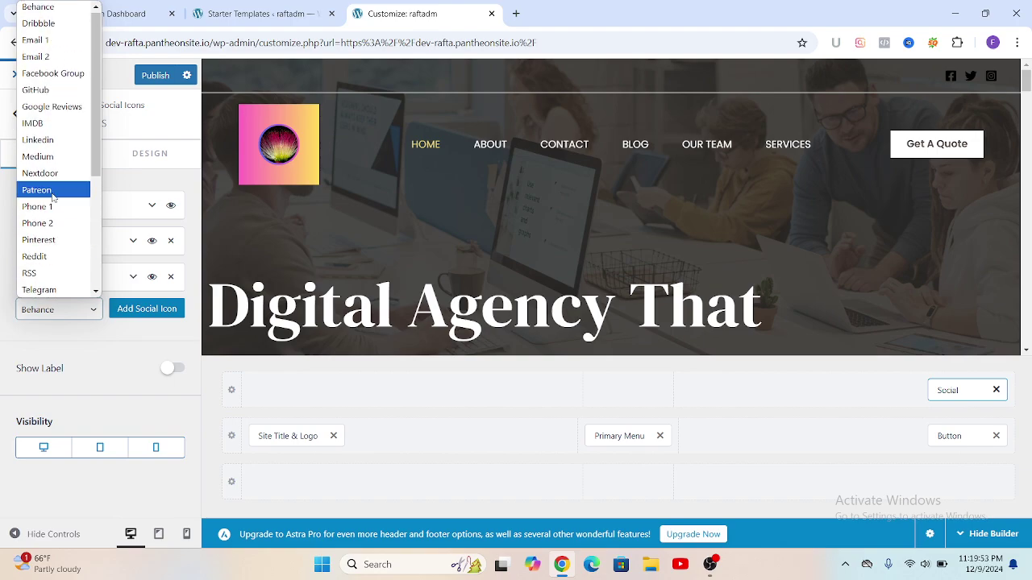
pyautogui.click(36, 142)
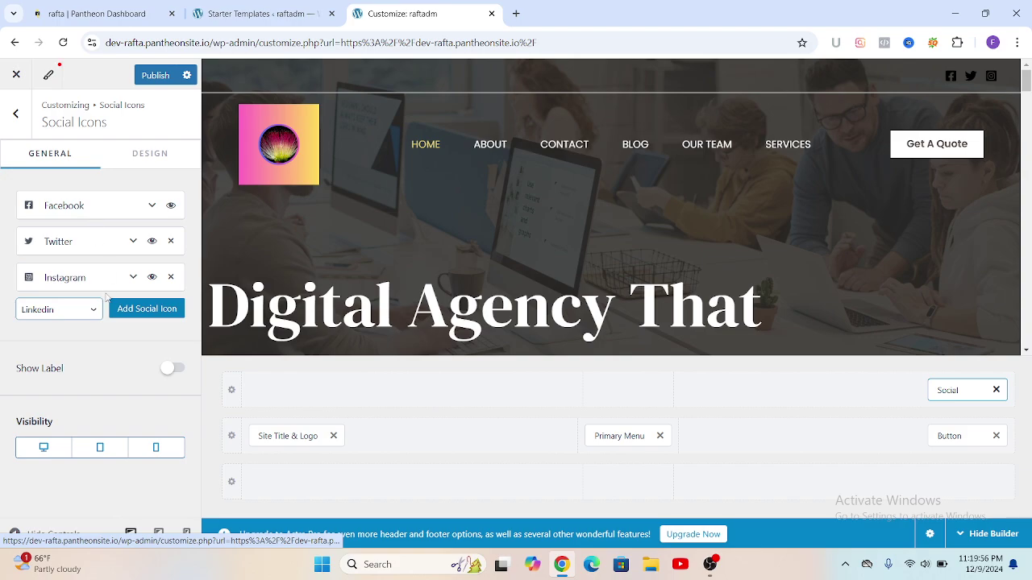
pyautogui.click(150, 310)
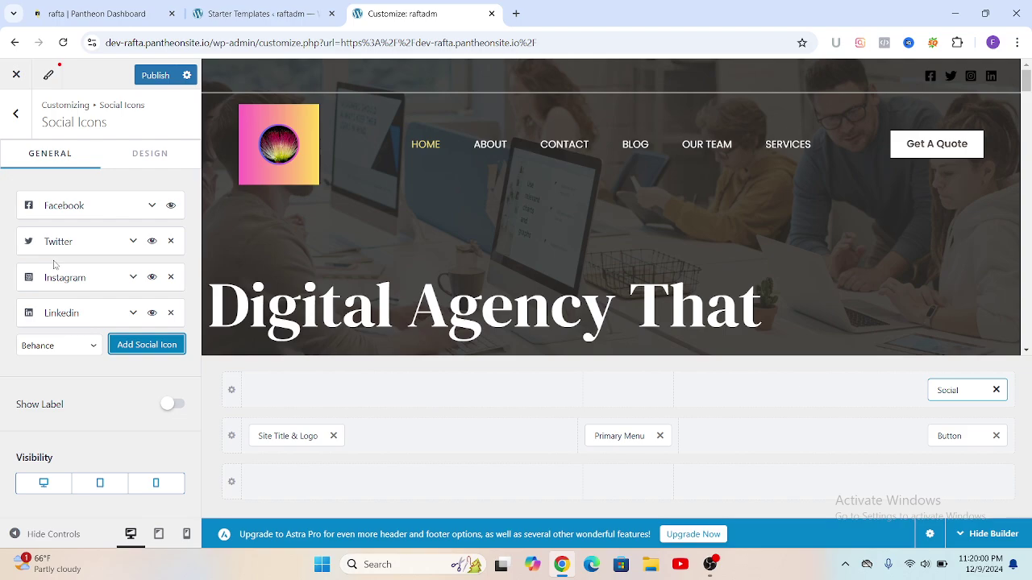
pyautogui.click(92, 348)
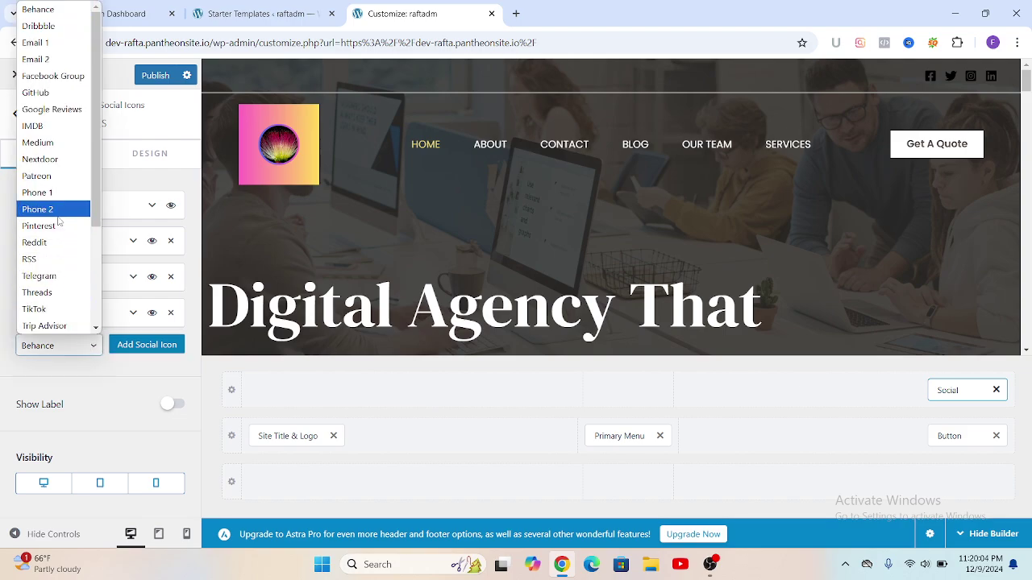
pyautogui.click(35, 45)
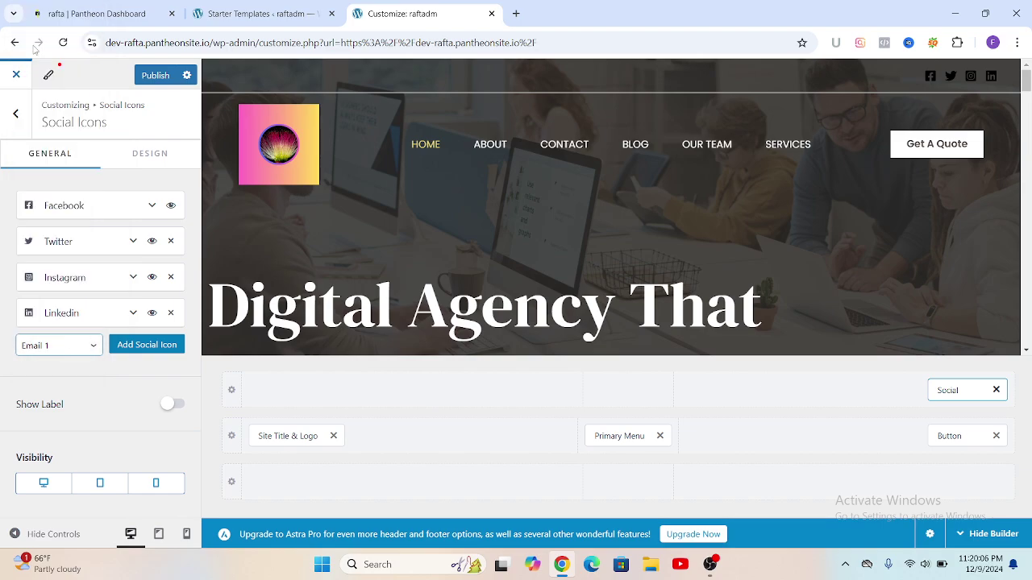
pyautogui.click(148, 348)
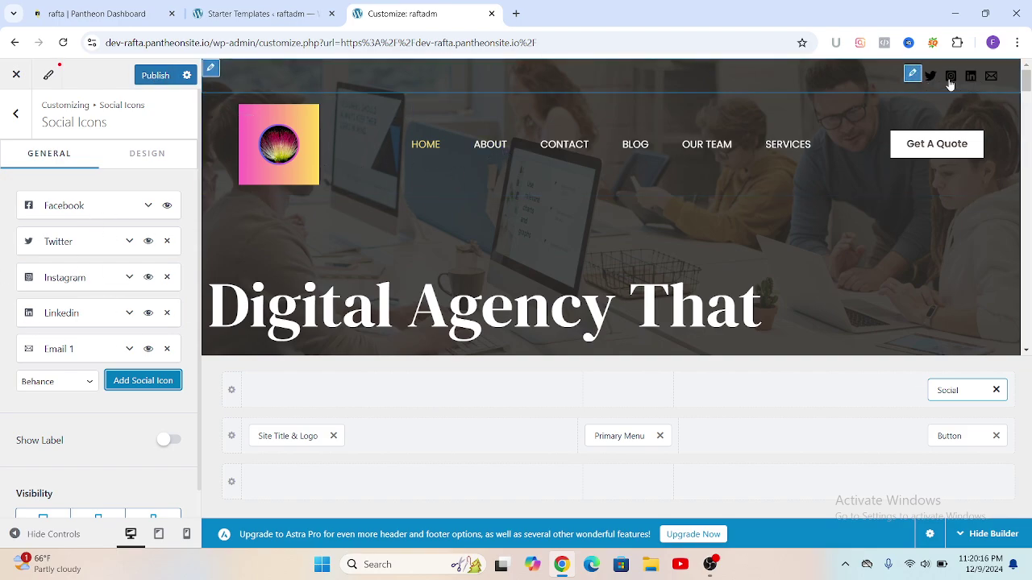
# Step: Set the social icon colour to white, then bring up the Get A Quote button settings
pyautogui.click(145, 159)
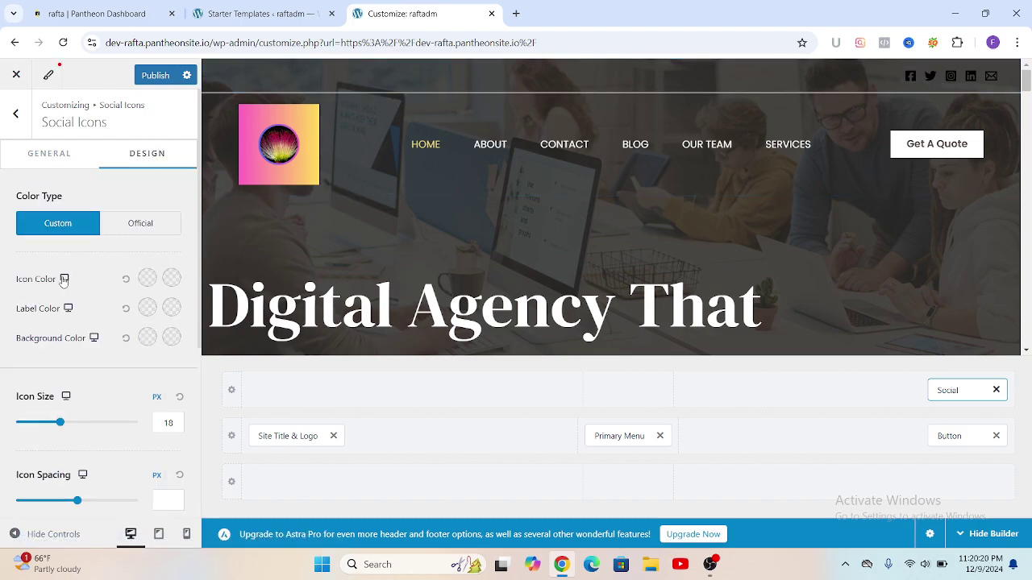
pyautogui.click(146, 279)
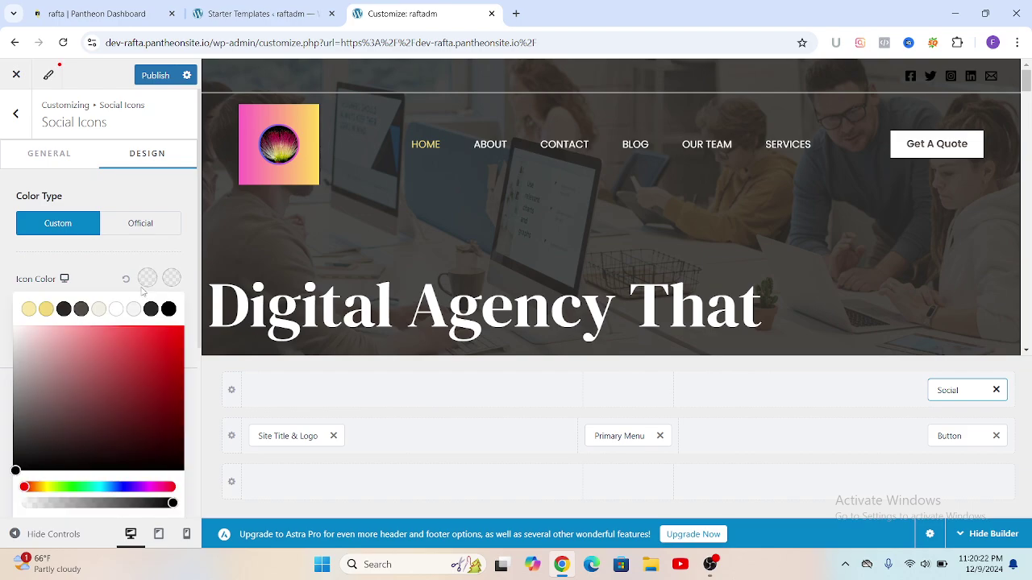
pyautogui.click(117, 310)
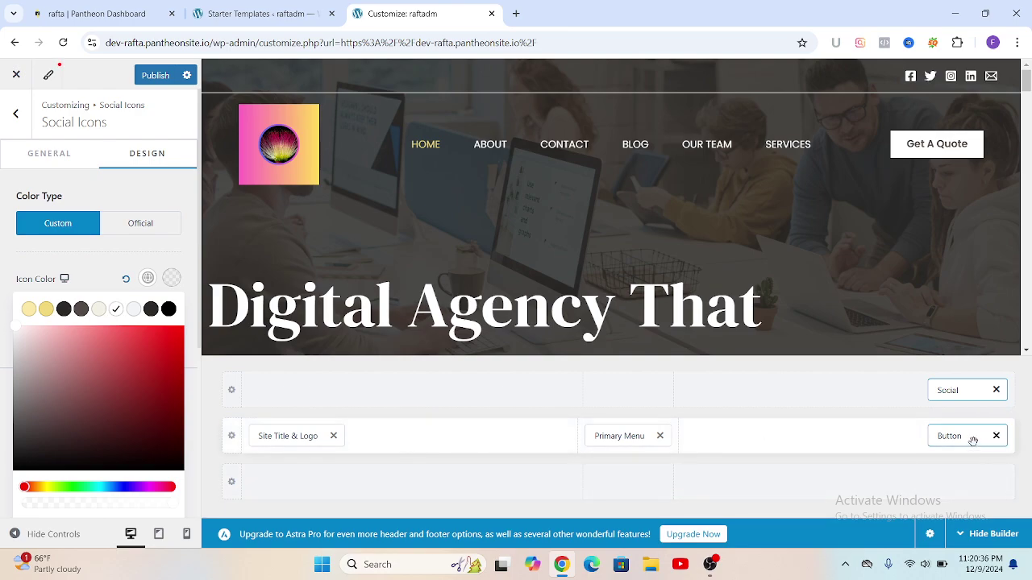
pyautogui.click(967, 436)
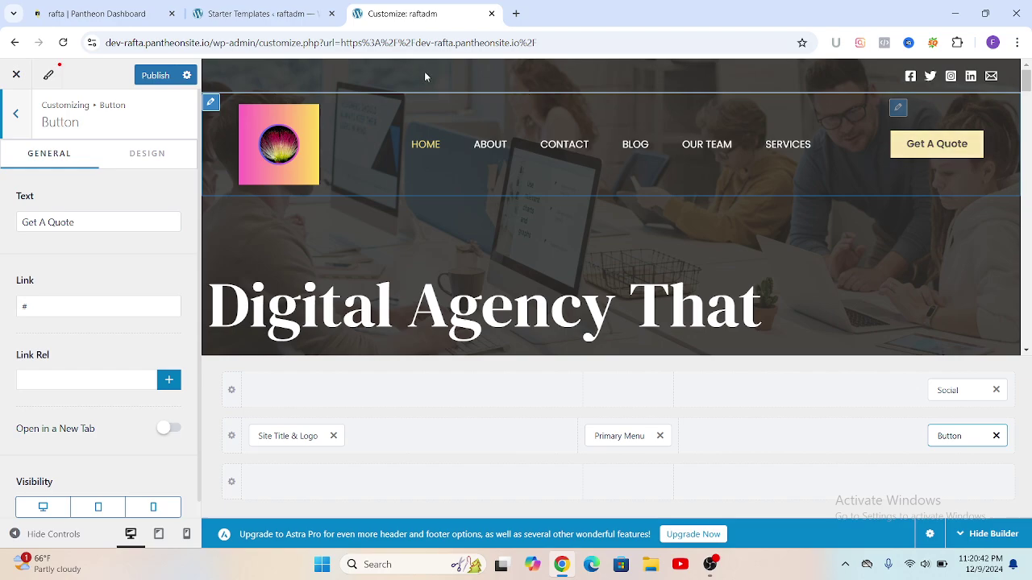
# Step: Set the Get A Quote button's text colour to dark #2C2927 after trying orange and white
pyautogui.click(159, 157)
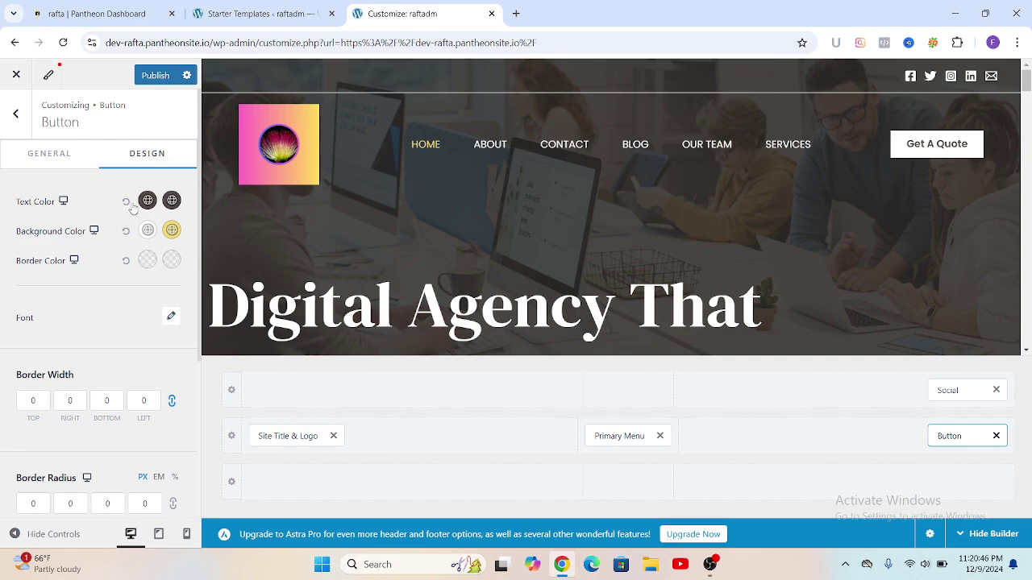
pyautogui.click(147, 200)
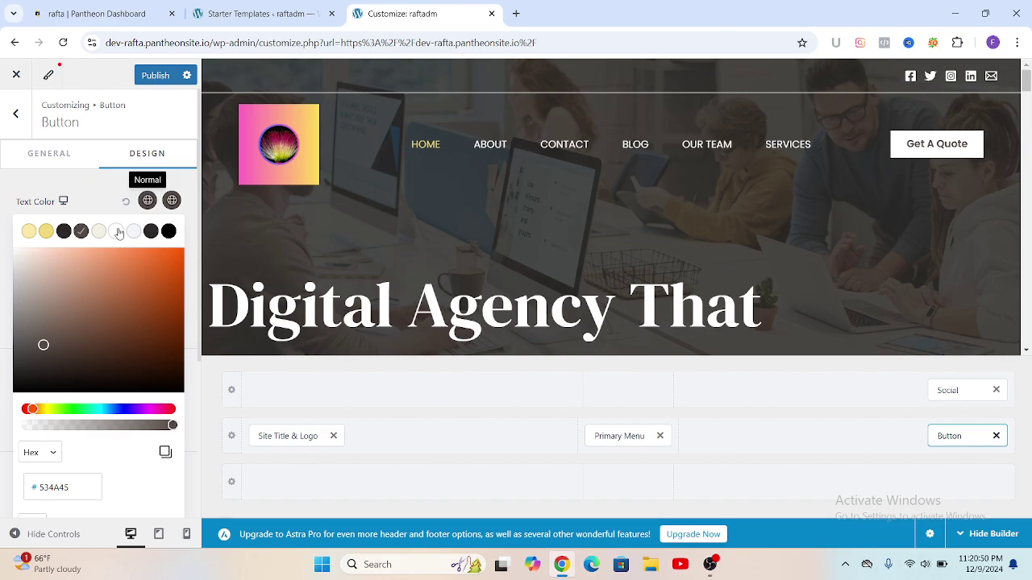
pyautogui.click(152, 273)
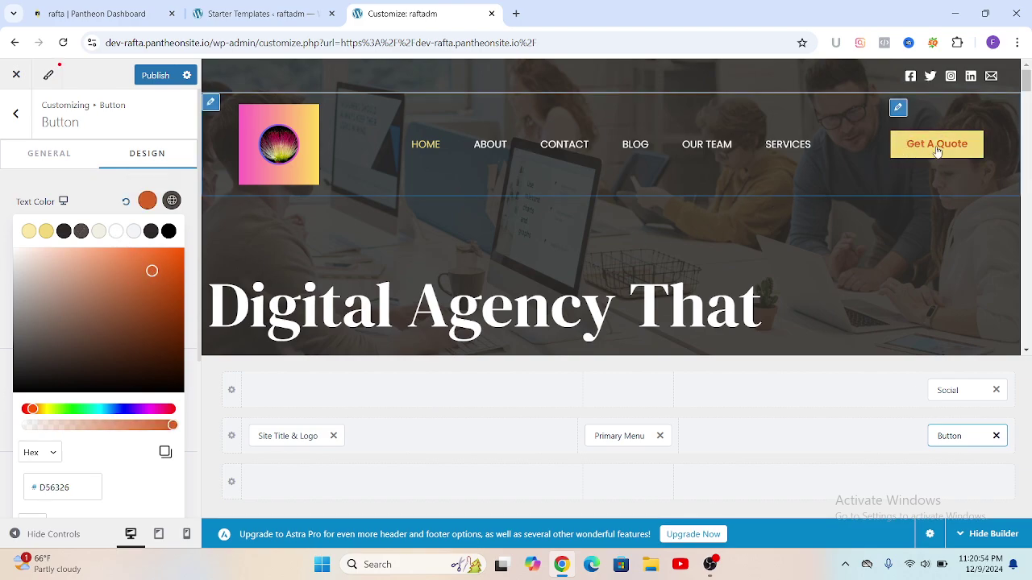
pyautogui.click(117, 232)
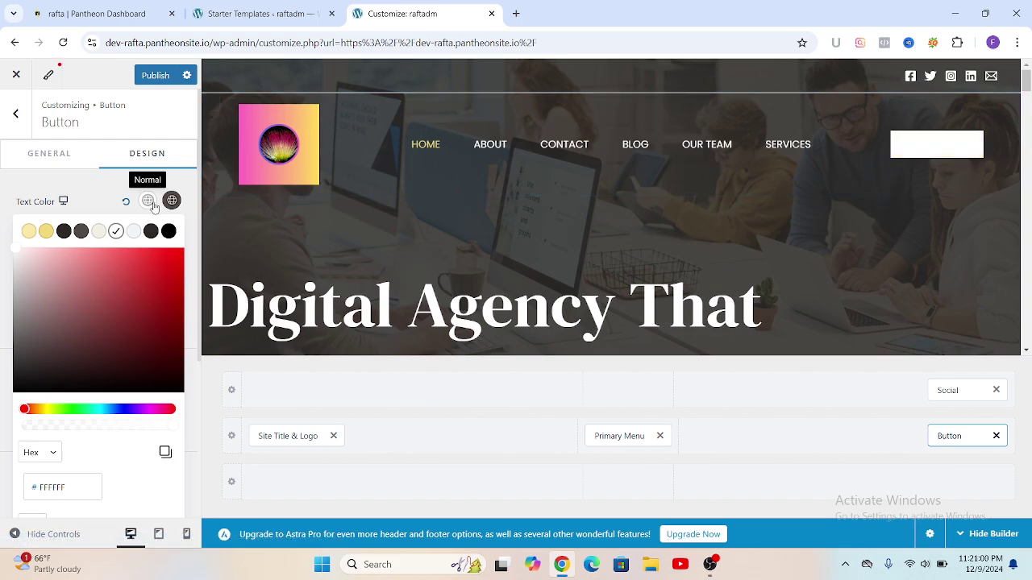
pyautogui.click(150, 232)
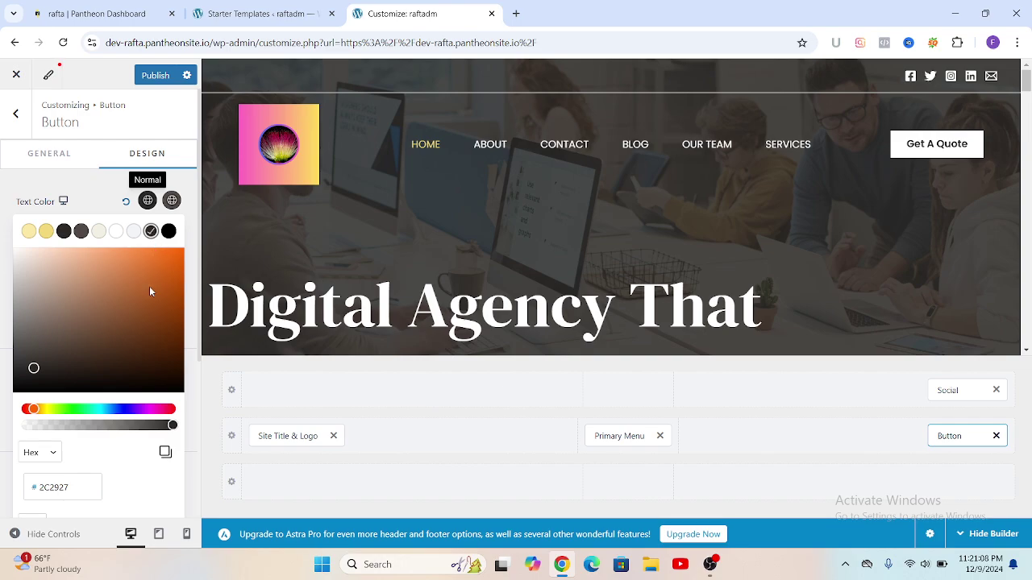
pyautogui.scroll(-3, 146, 292)
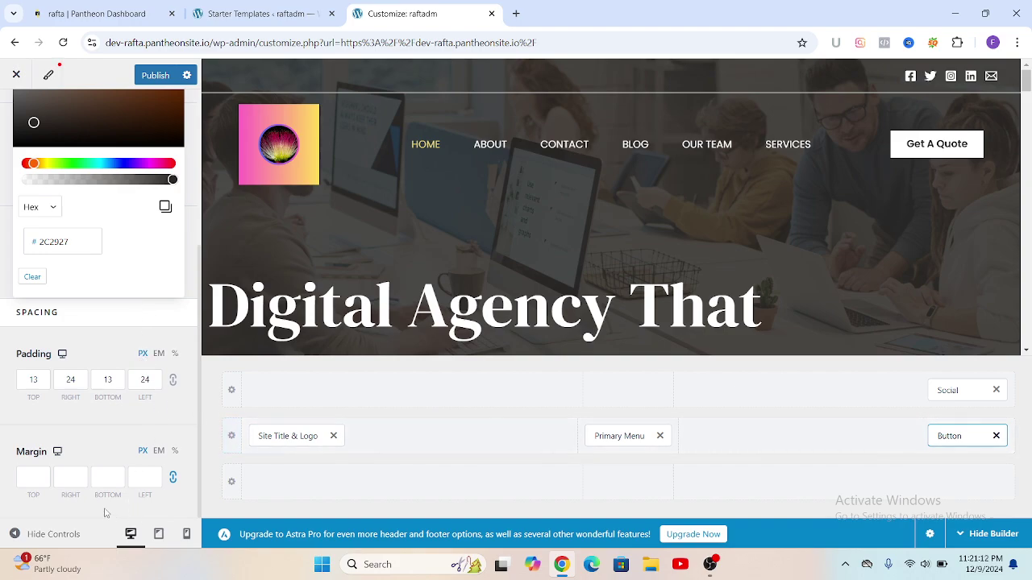
pyautogui.scroll(3, 129, 300)
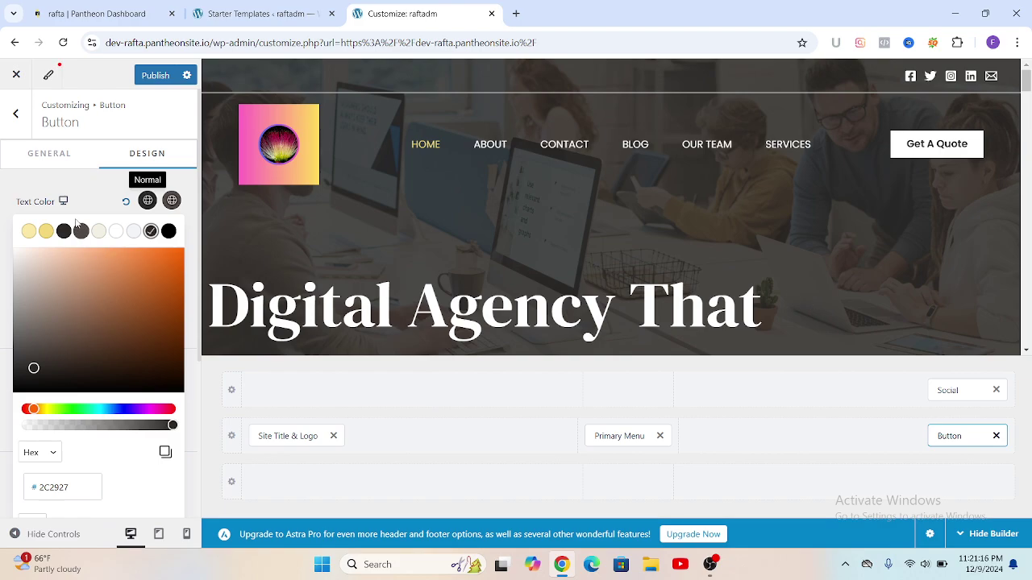
pyautogui.click(629, 391)
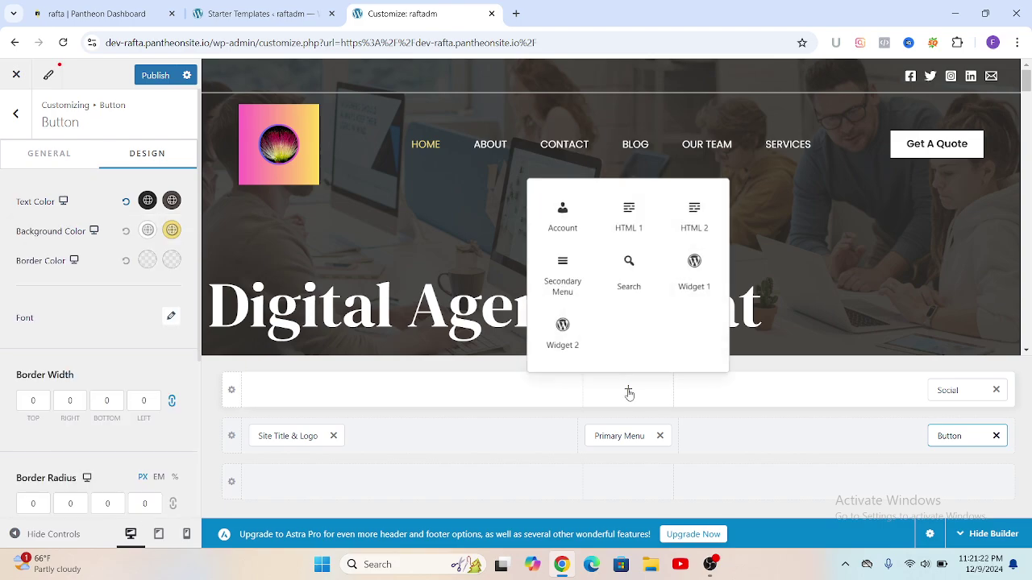
# Step: Add a Search element to the top bar and set its icon colour to white #FFFFFF
pyautogui.click(629, 264)
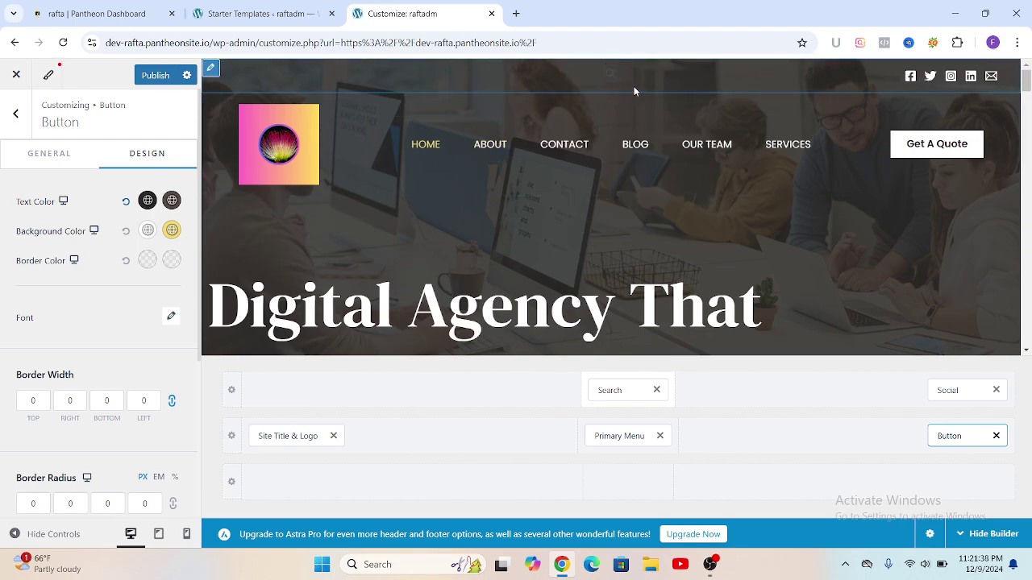
pyautogui.click(619, 393)
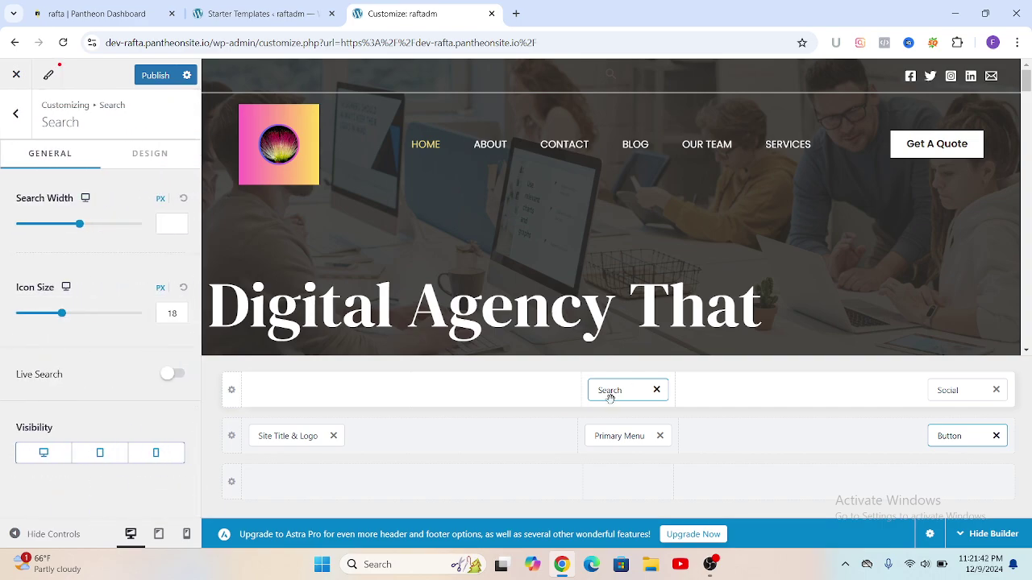
pyautogui.click(157, 161)
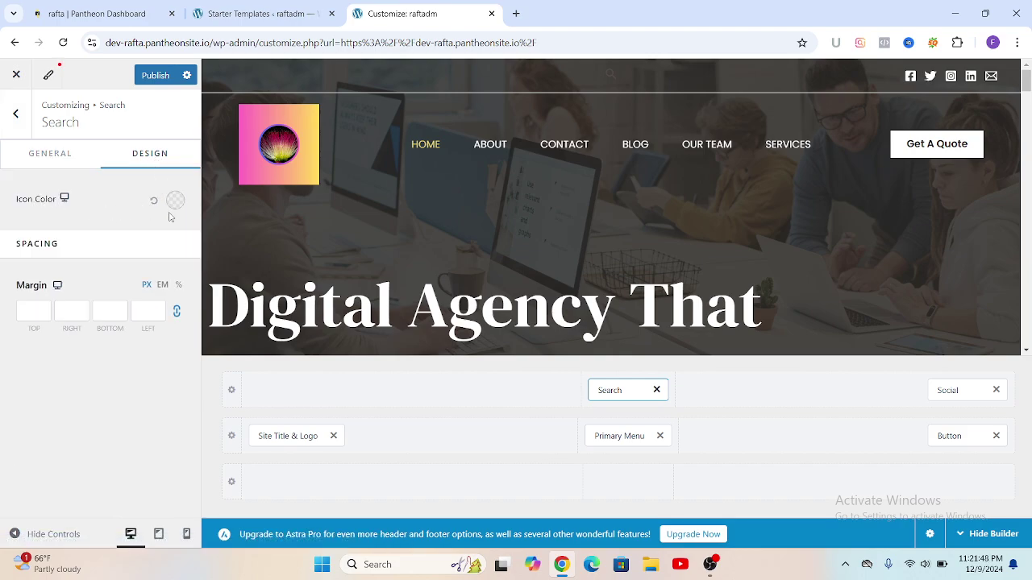
pyautogui.click(175, 201)
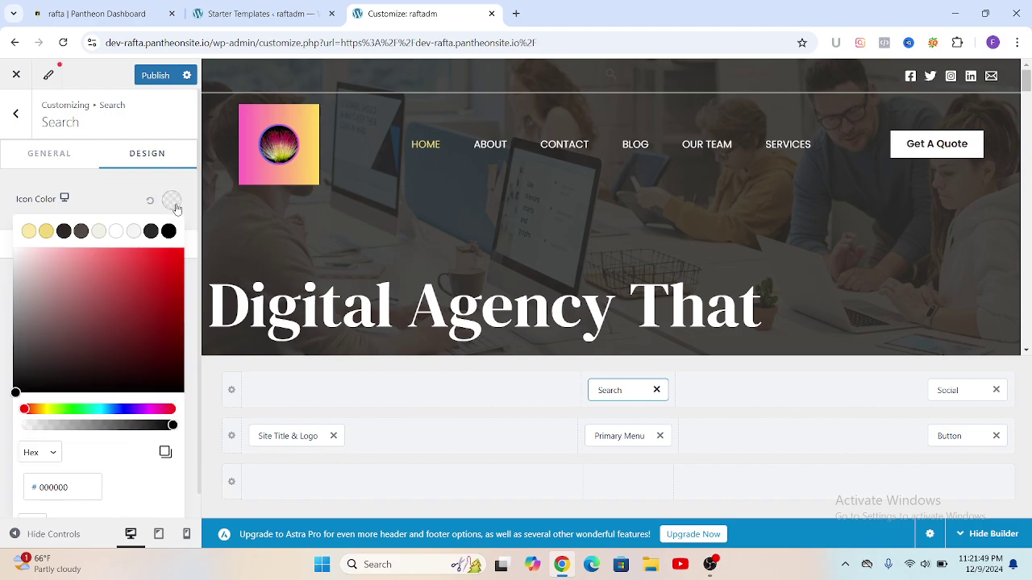
pyautogui.click(116, 232)
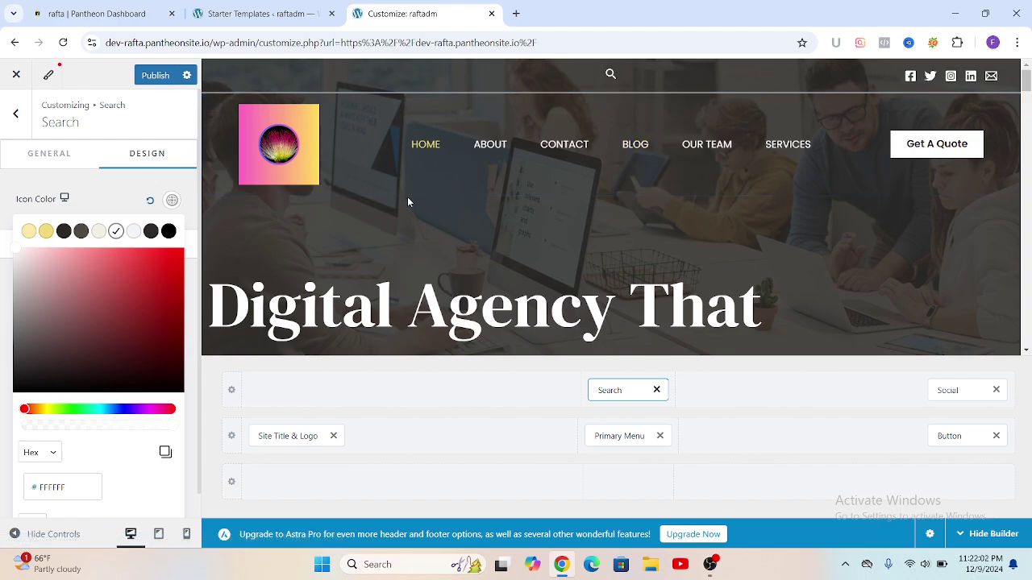
pyautogui.moveTo(325, 405)
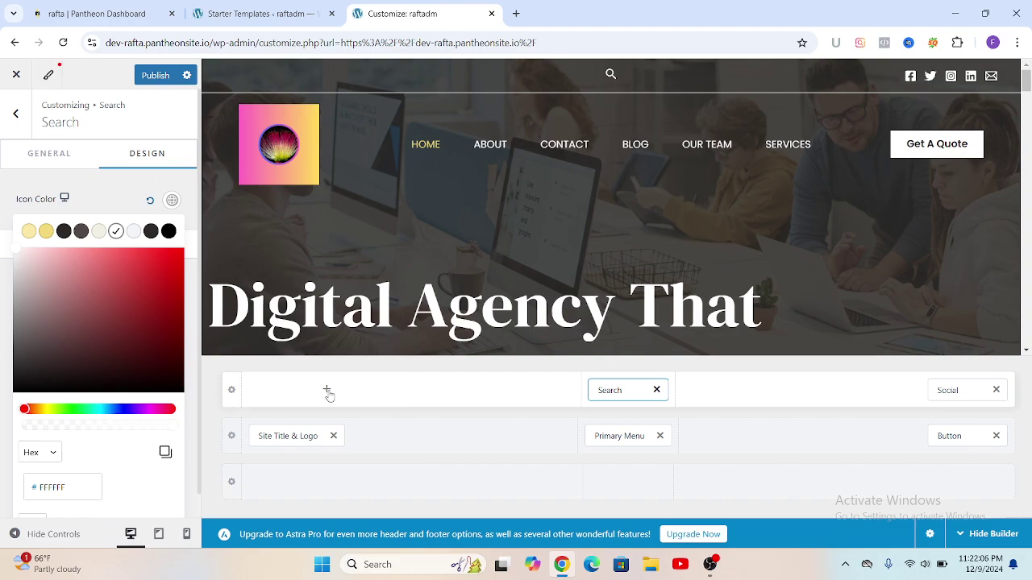
# Step: Place Widget 1 in the top row's left zone and insert an empty Paragraph block into it
pyautogui.click(327, 391)
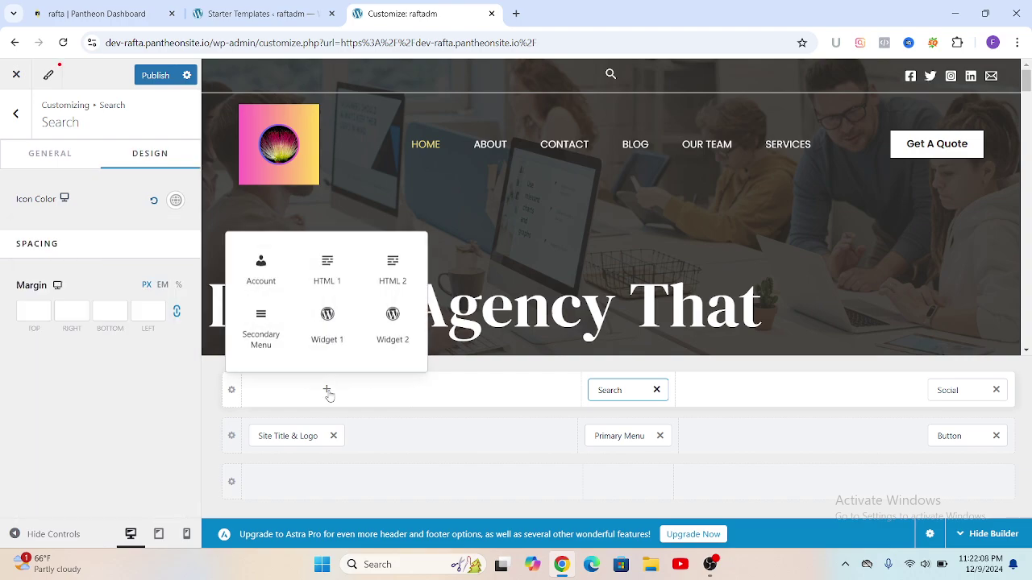
pyautogui.click(327, 337)
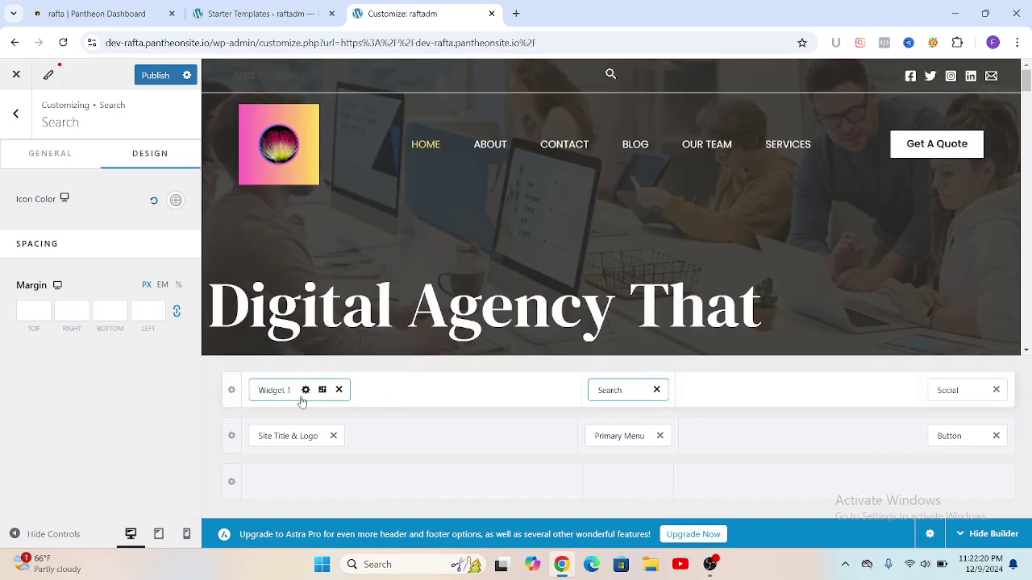
pyautogui.click(297, 399)
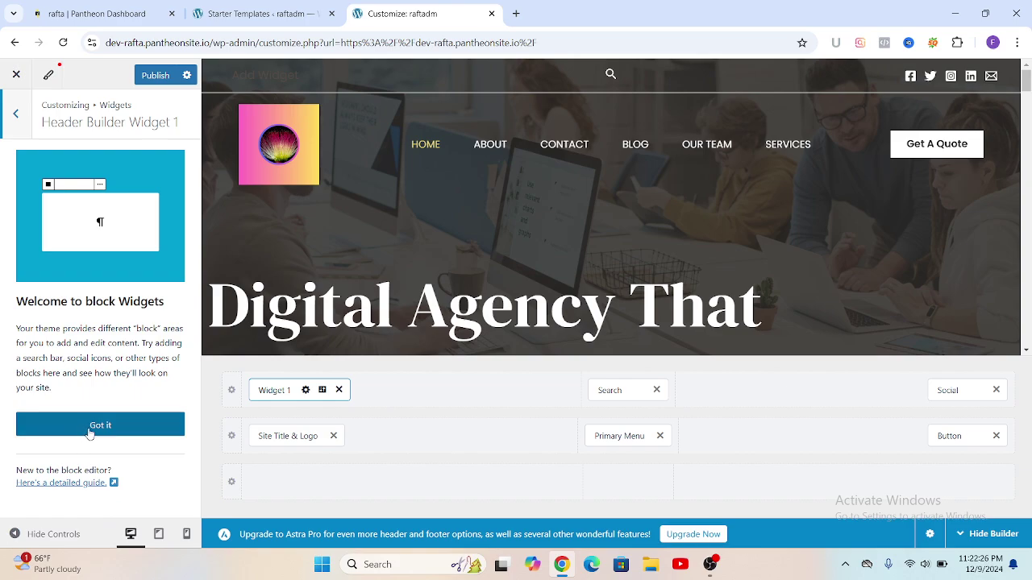
pyautogui.click(99, 426)
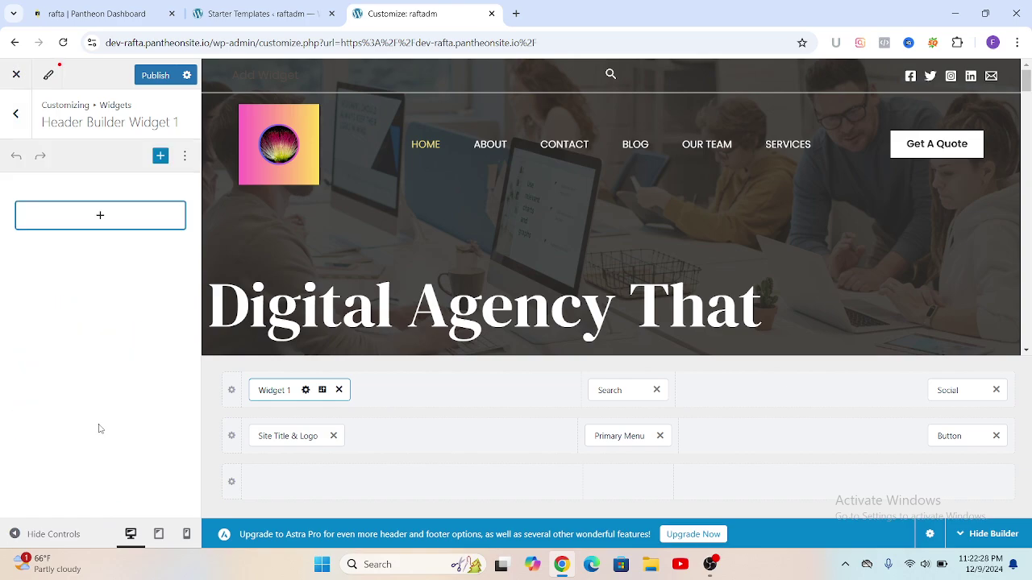
pyautogui.click(101, 219)
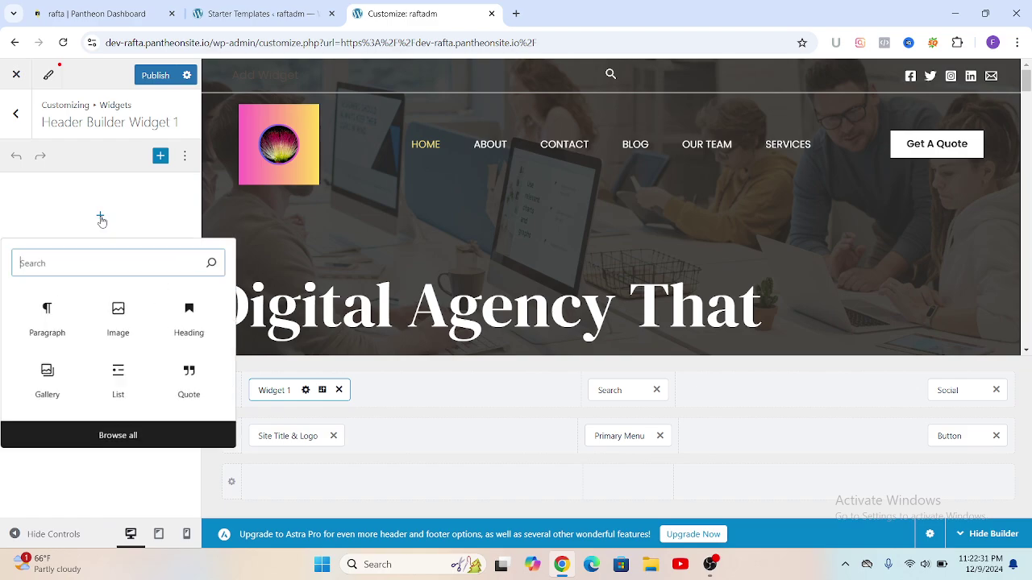
pyautogui.click(47, 317)
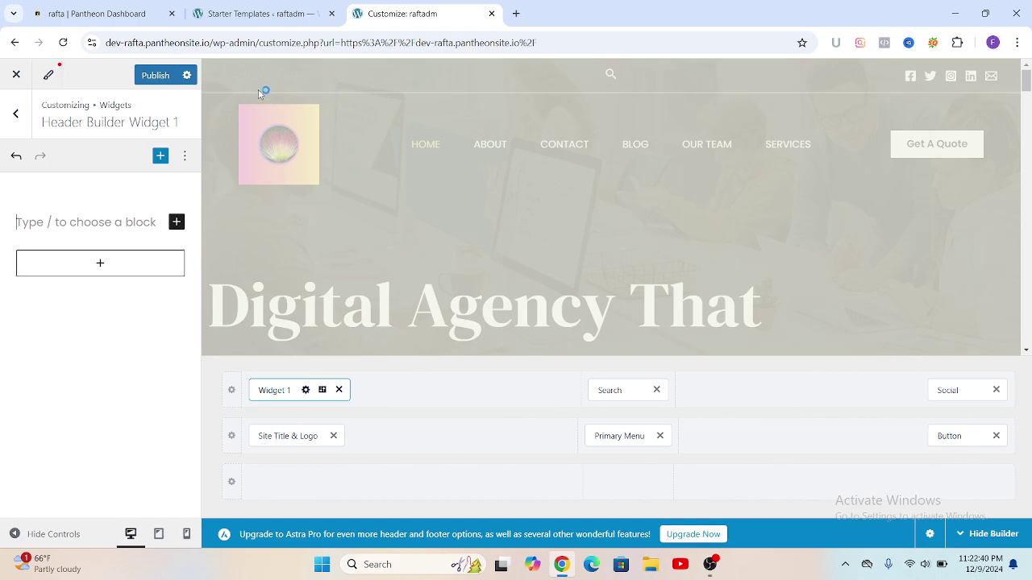
# Step: Write 'Hotline:' plus the phone number in the paragraph and colour the line white
pyautogui.write('H')
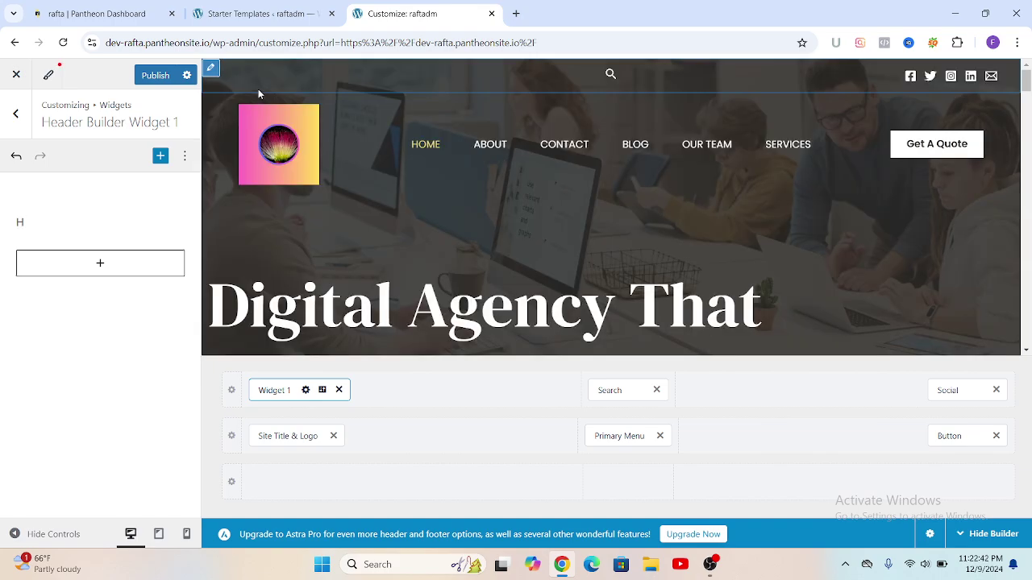
pyautogui.write('otline')
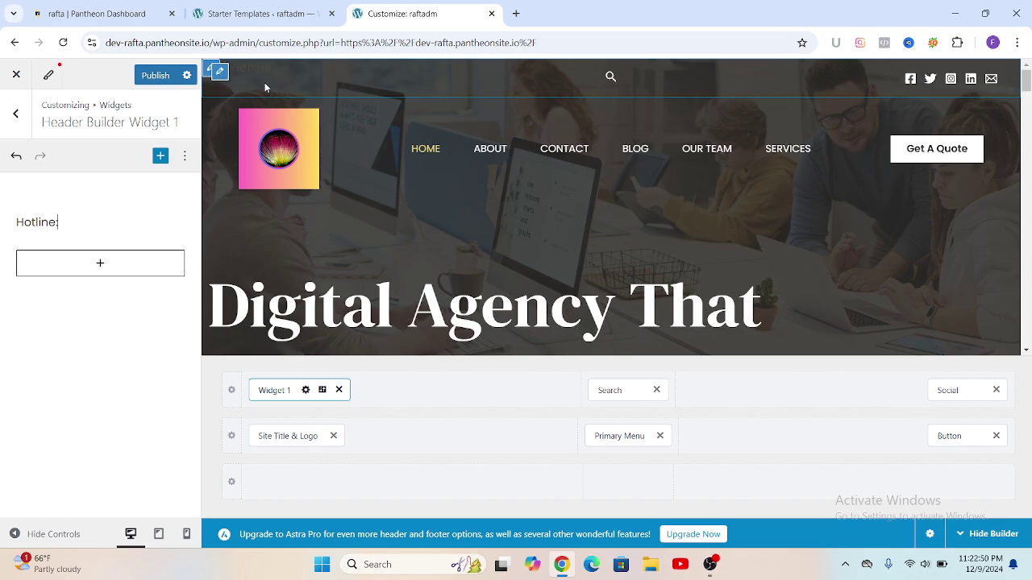
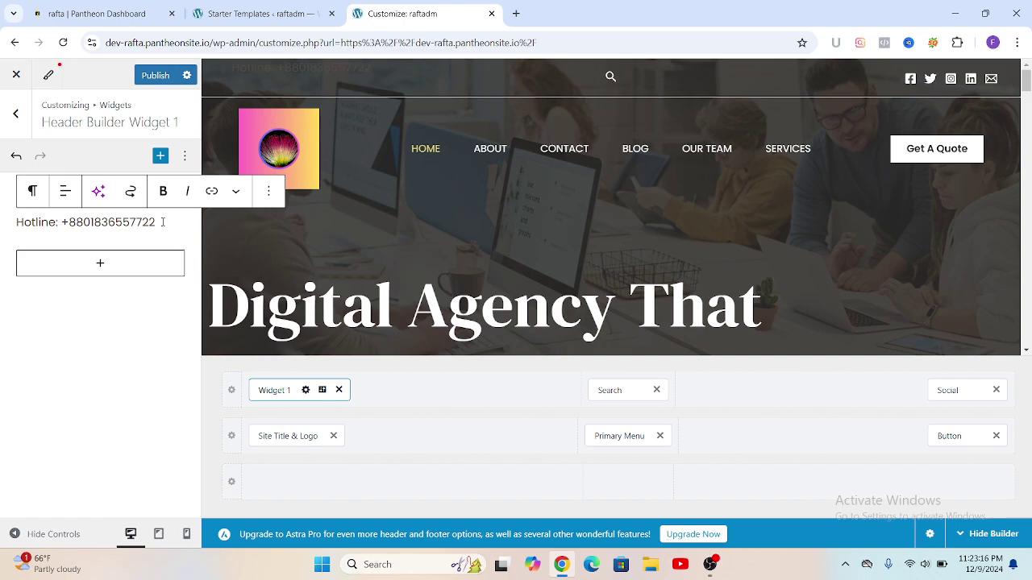
pyautogui.moveTo(162, 221); pyautogui.dragTo(11, 228)
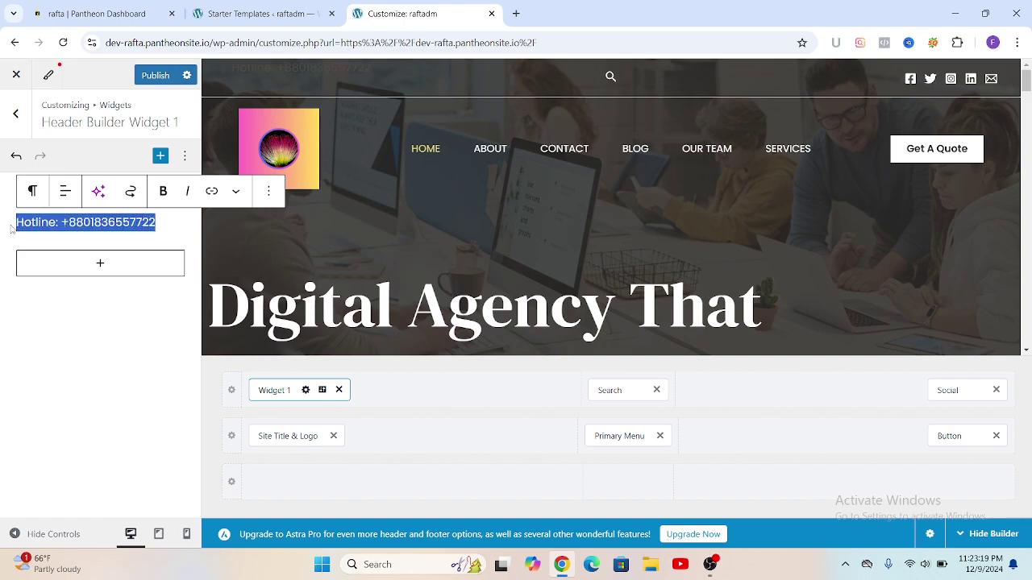
pyautogui.click(236, 194)
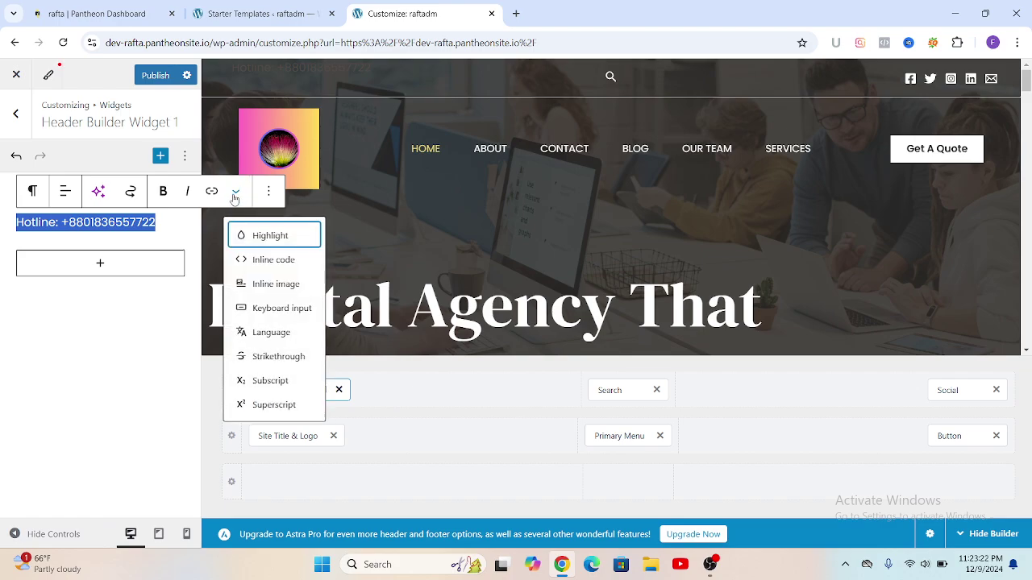
pyautogui.click(263, 238)
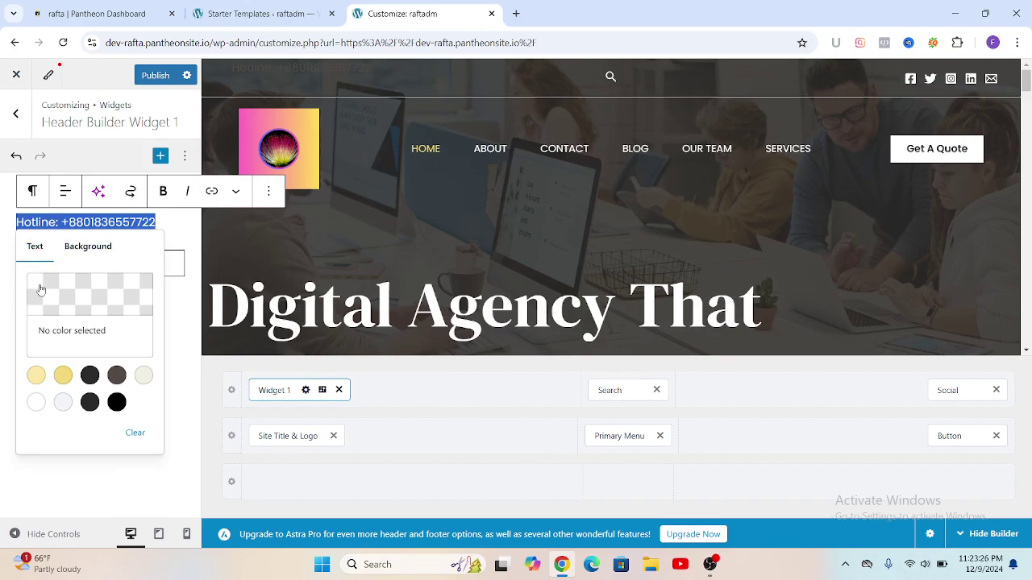
pyautogui.click(61, 401)
pyautogui.click(35, 403)
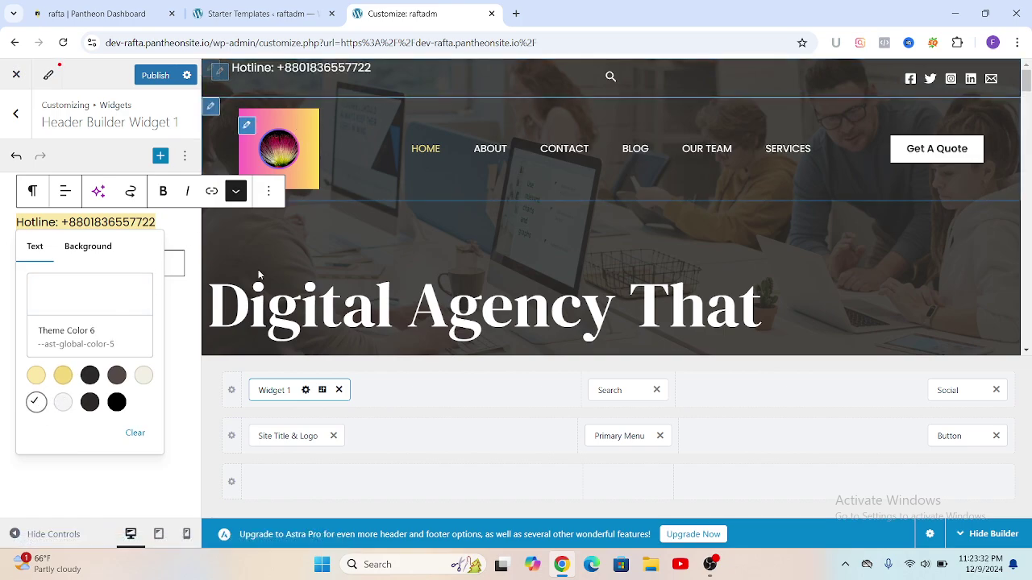
pyautogui.click(75, 484)
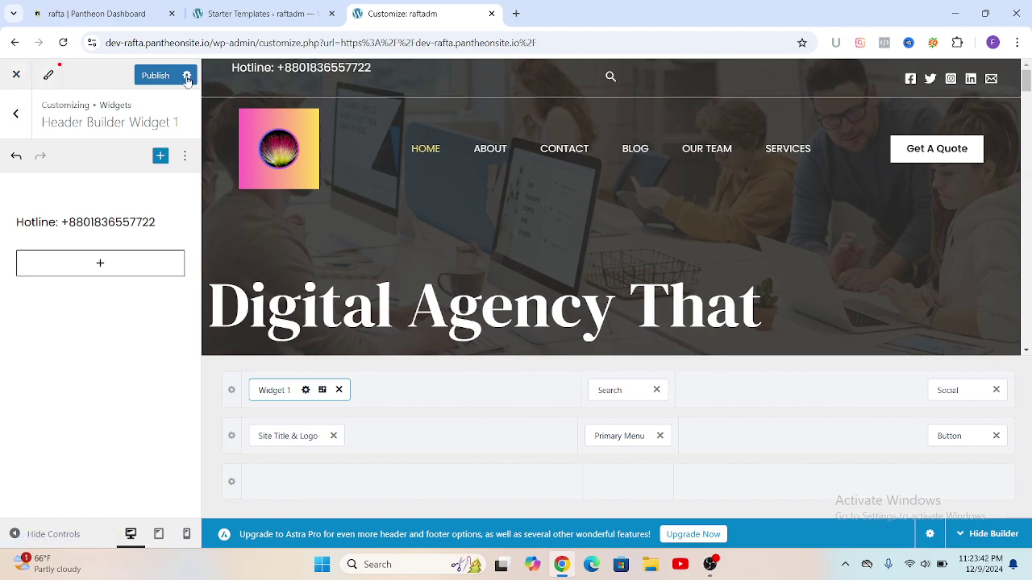
# Step: Publish the header changes, view the live site, then close Chrome
pyautogui.click(159, 75)
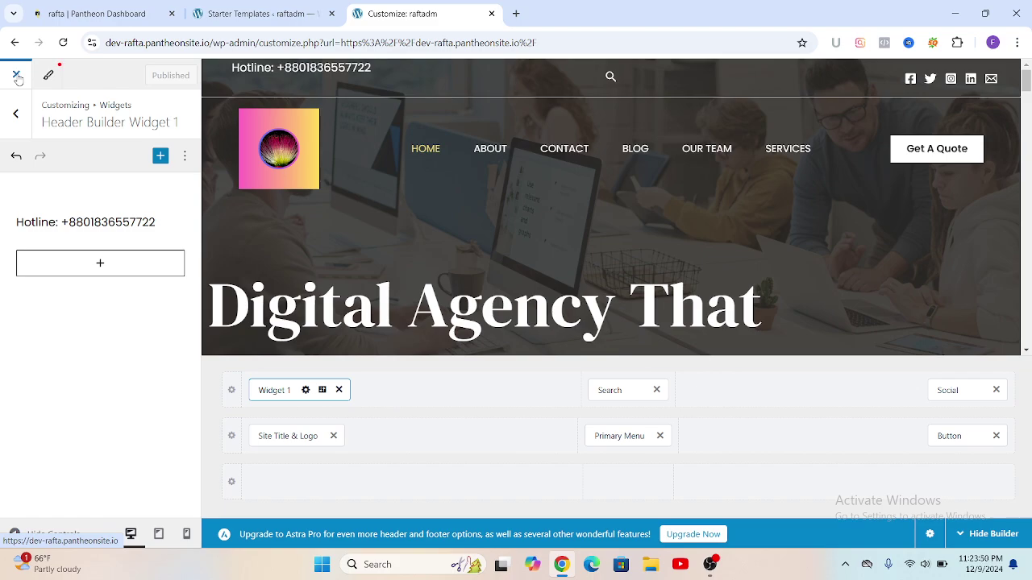
pyautogui.click(17, 77)
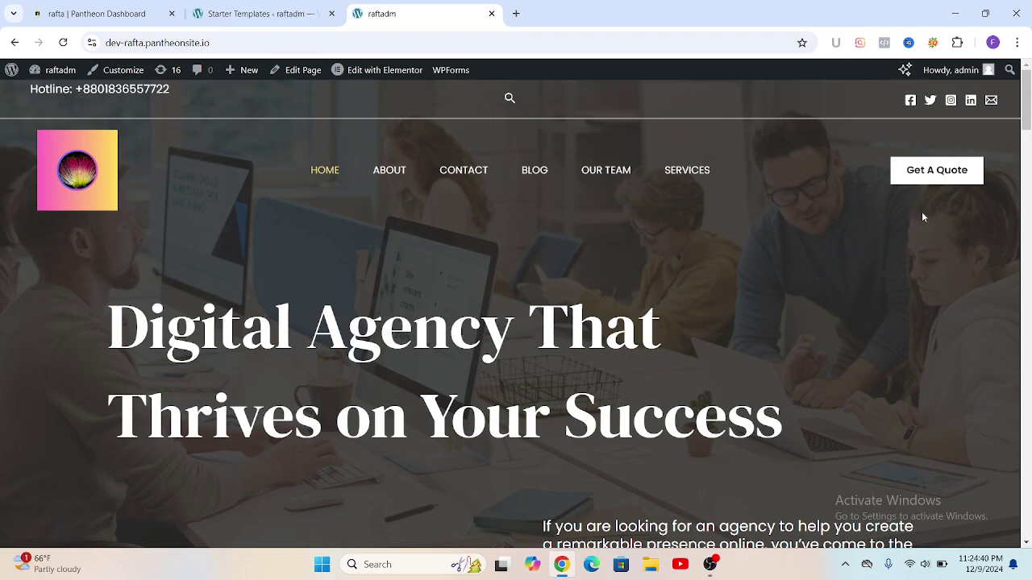
pyautogui.click(1017, 14)
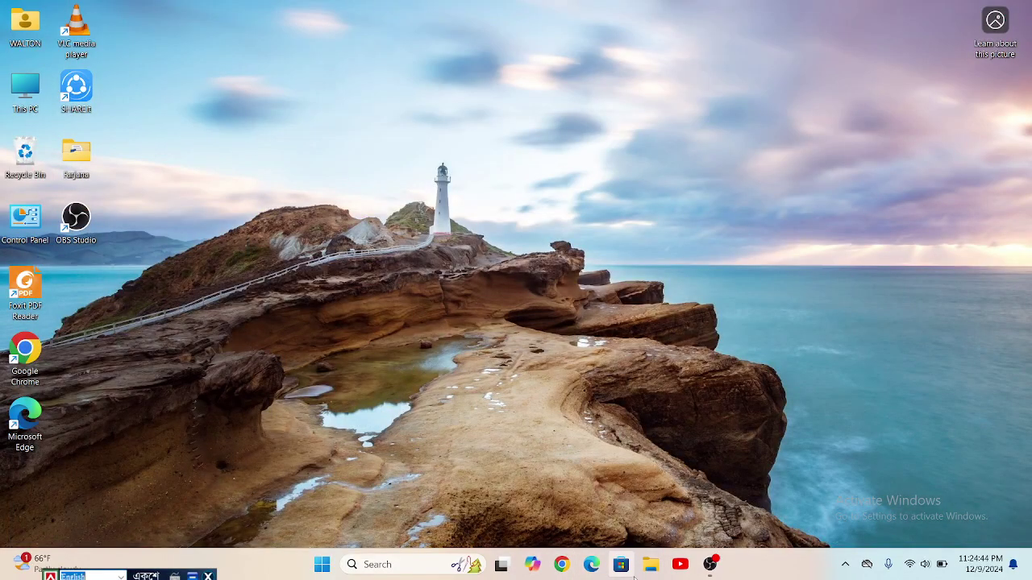
pyautogui.click(709, 566)
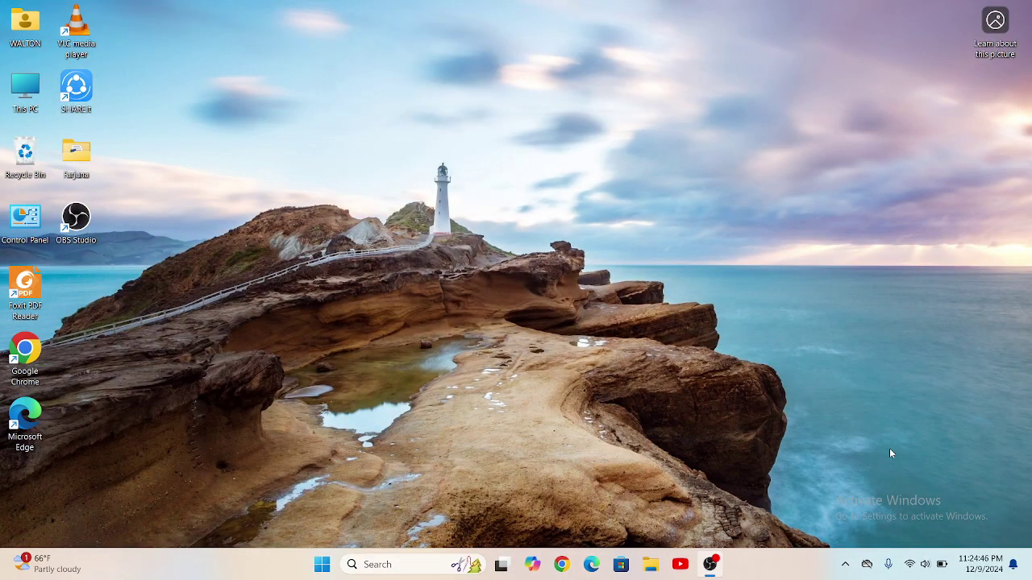